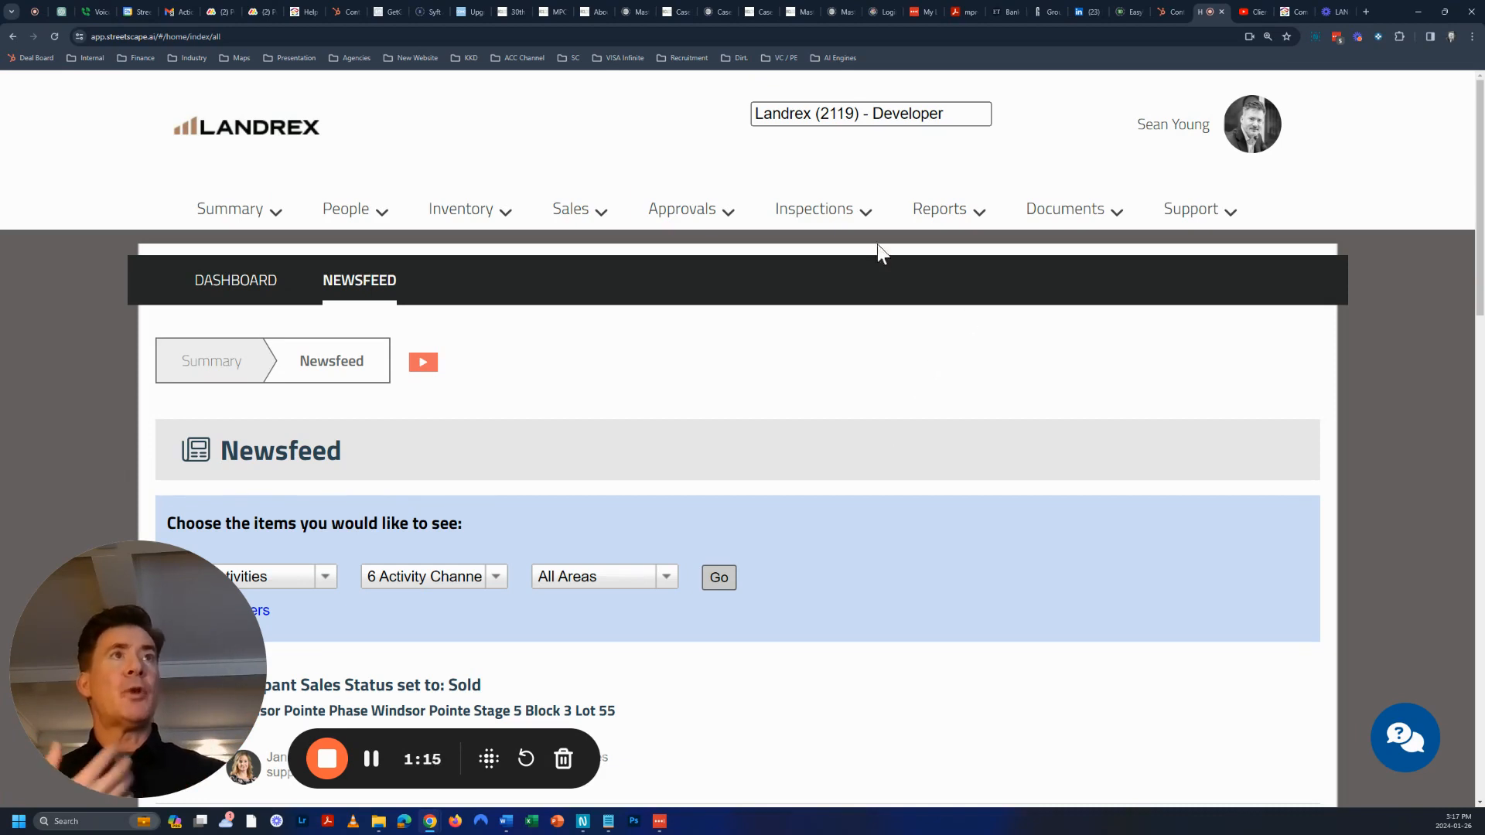
Open the Inventory menu to list the property inventory pages
left_click(464, 217)
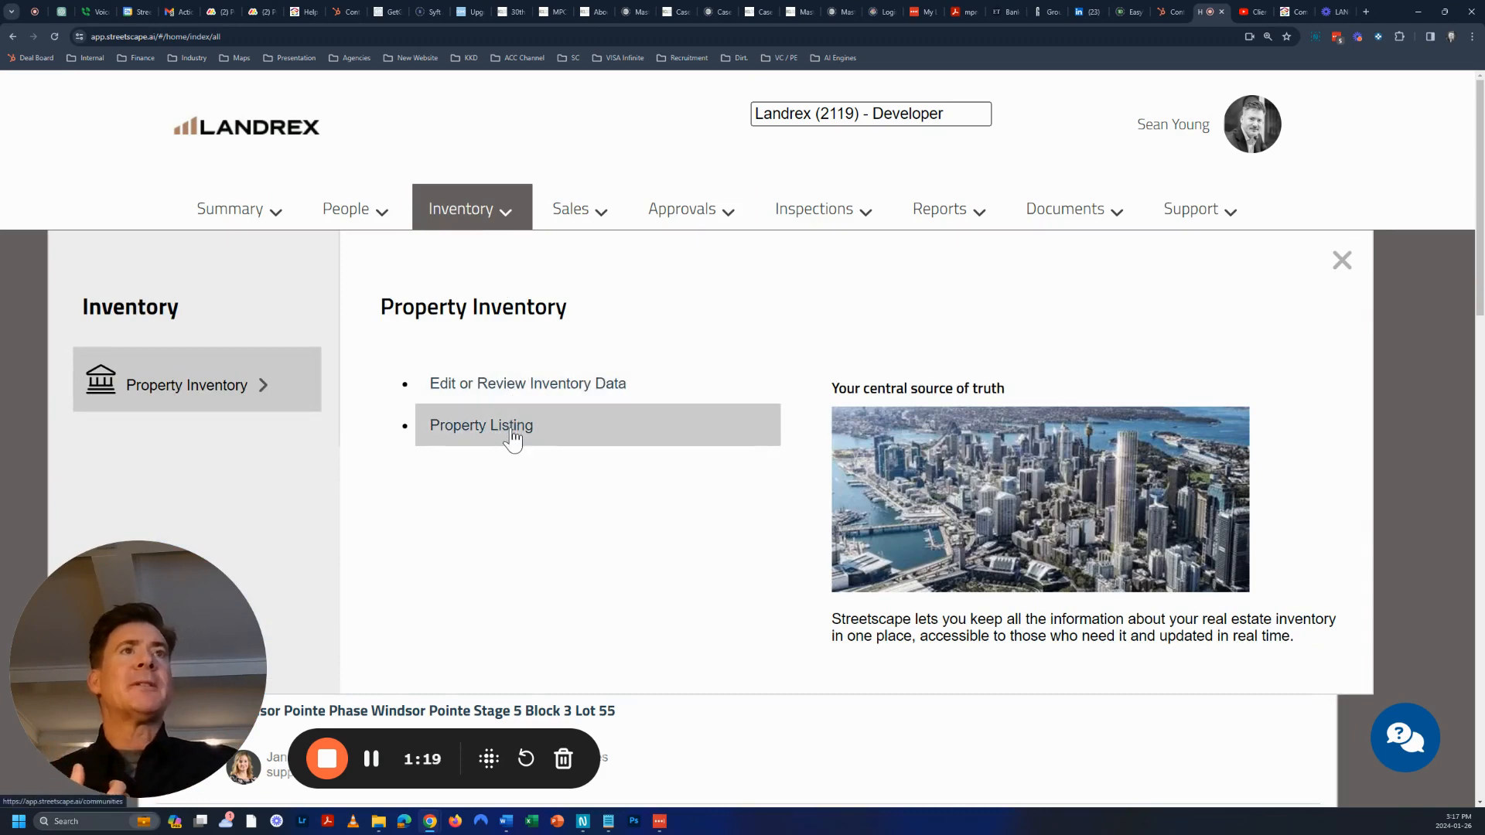
From the Property Listing, open East Pine's lots and Lot 101's detail record
left_click(537, 423)
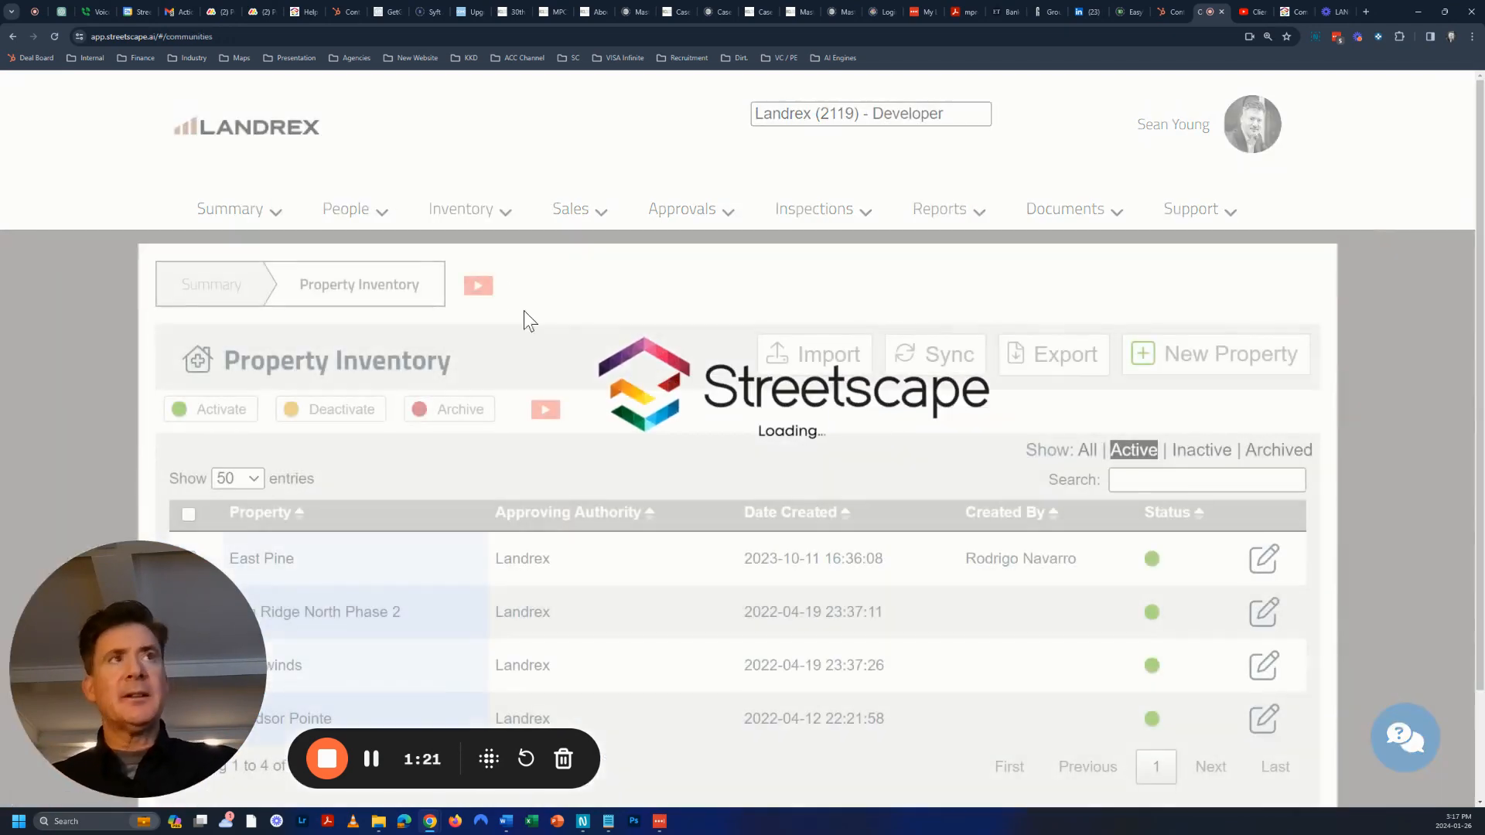
scroll(743, 390, "down", 2)
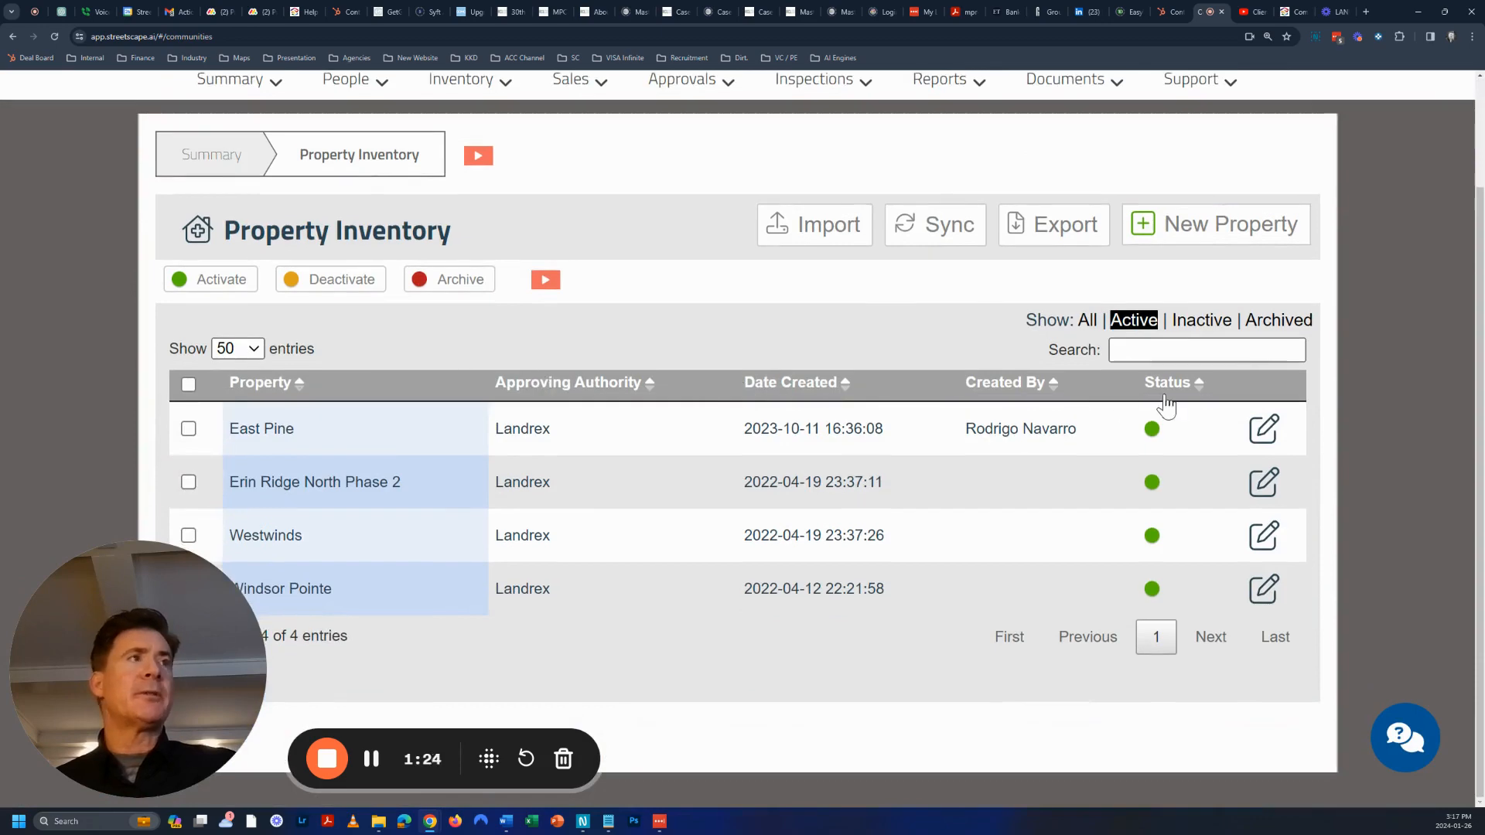
left_click(1263, 429)
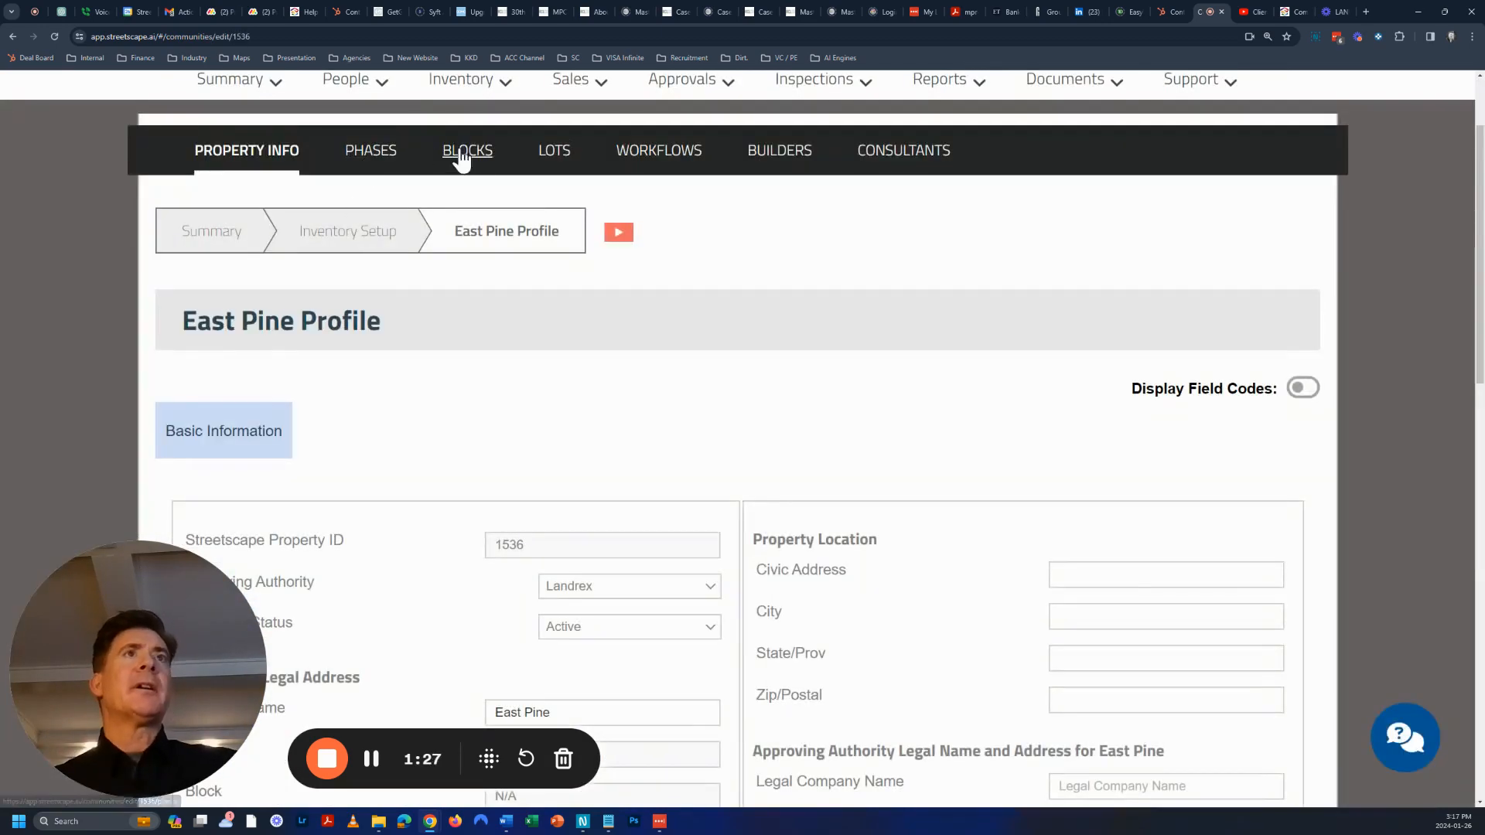
left_click(554, 152)
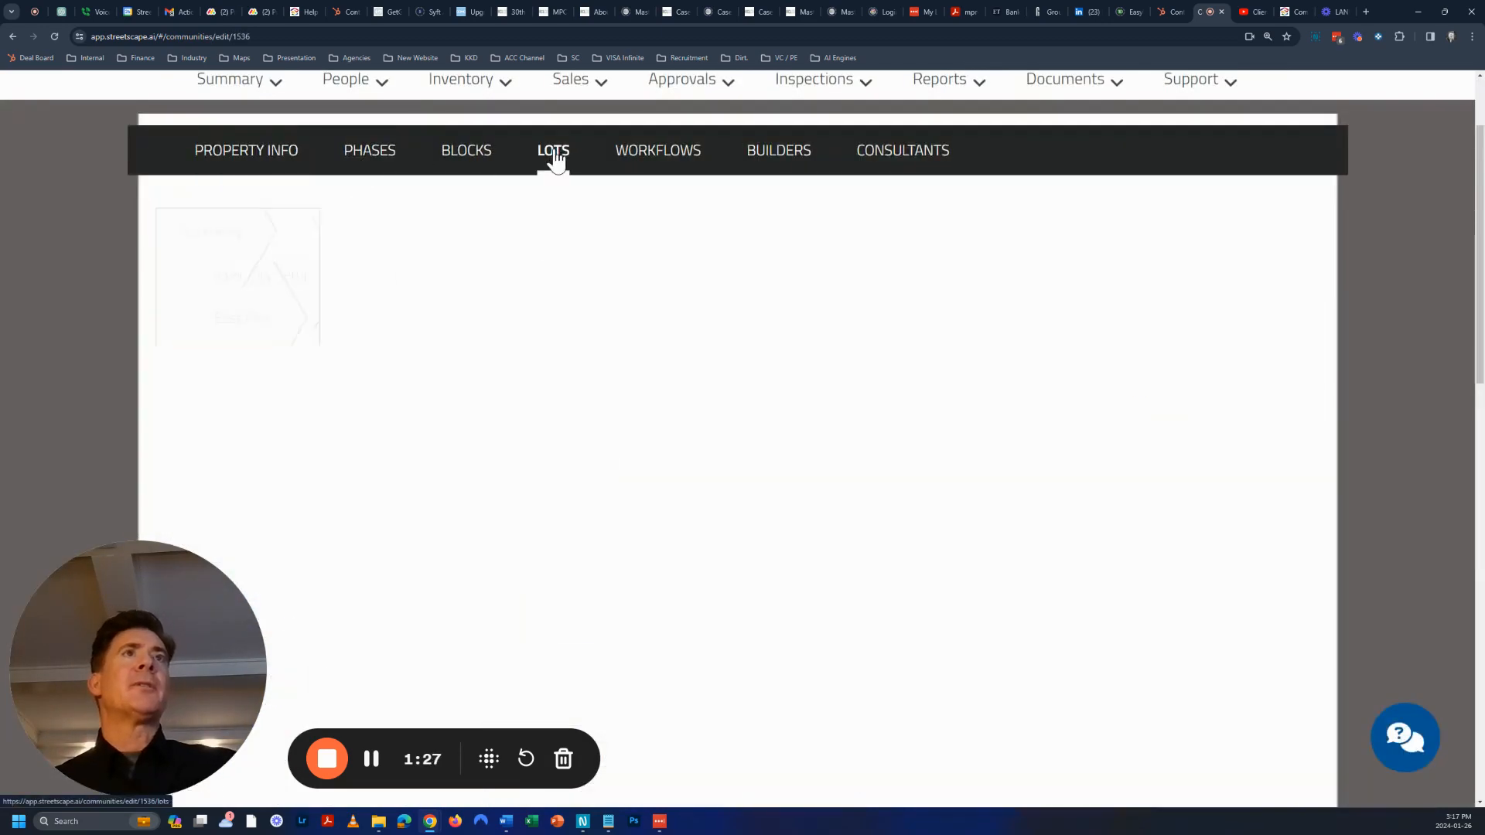
left_click(1266, 510)
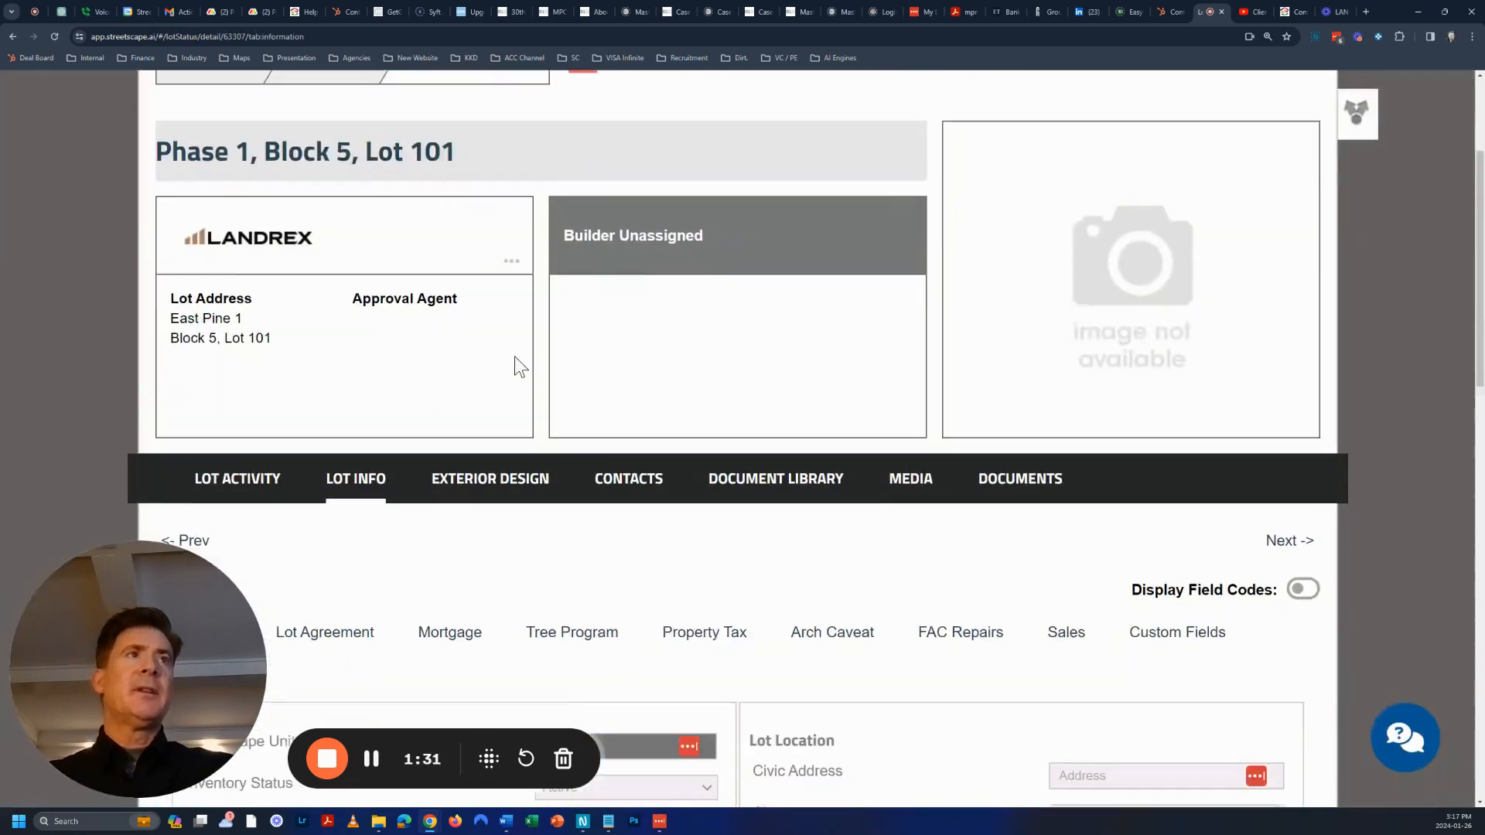
Review Lot 101's Builder Group choices and leave the builder unassigned
scroll(513, 364, "down", 5)
scroll(470, 448, "down", 3)
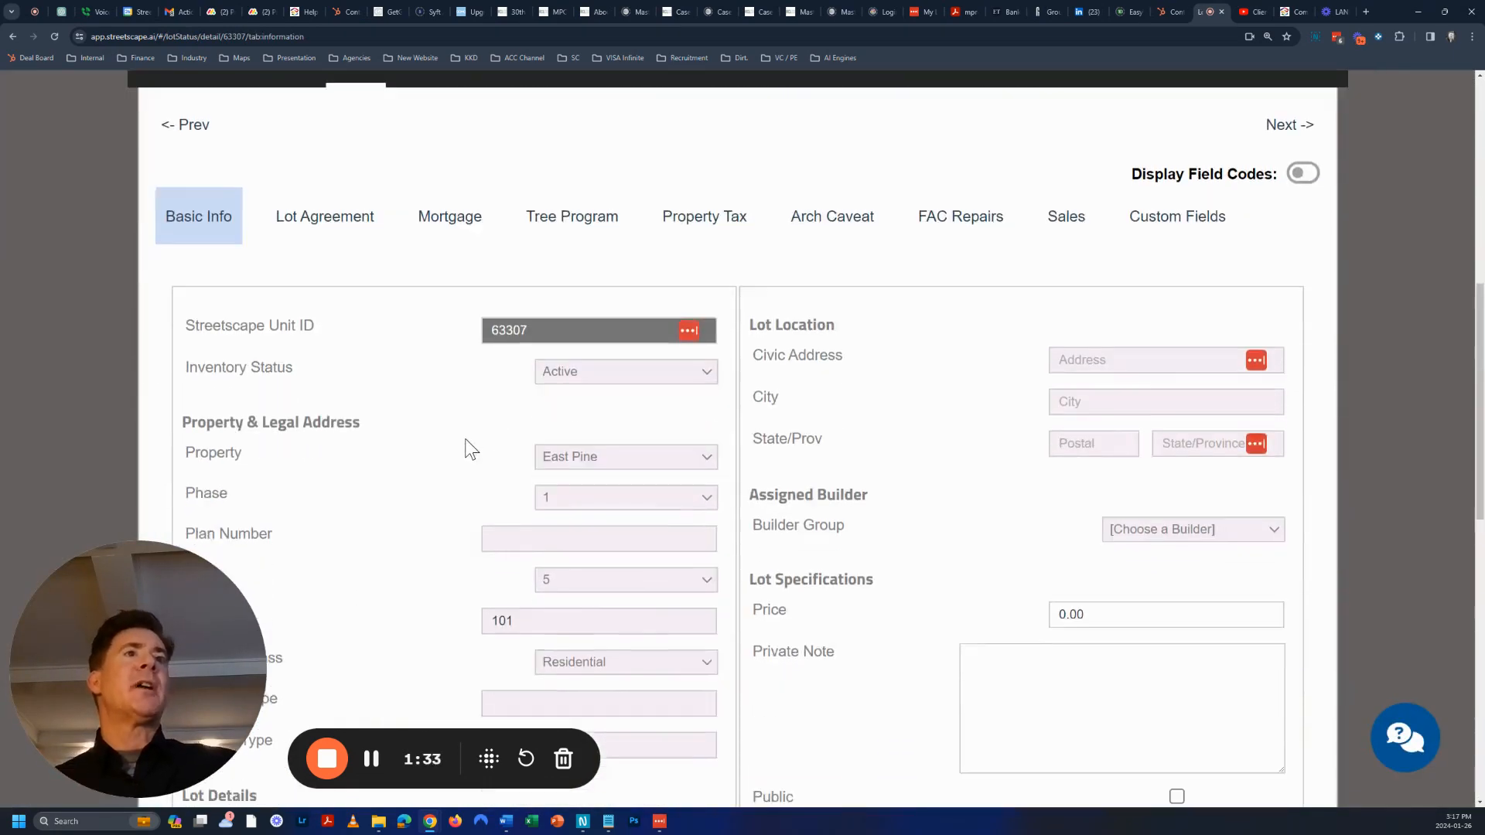
left_click(1171, 319)
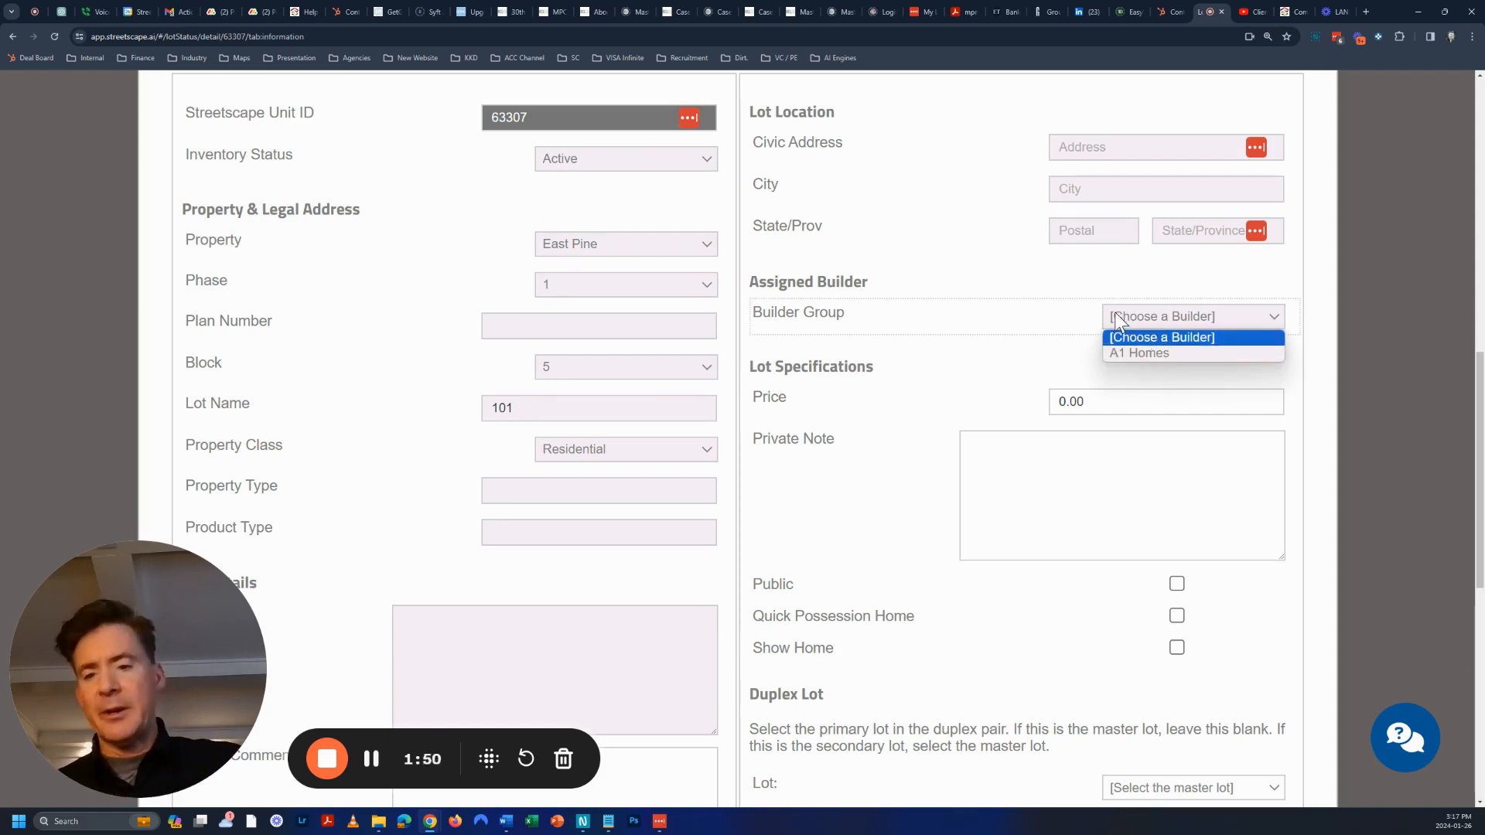
scroll(982, 339, "up", 4)
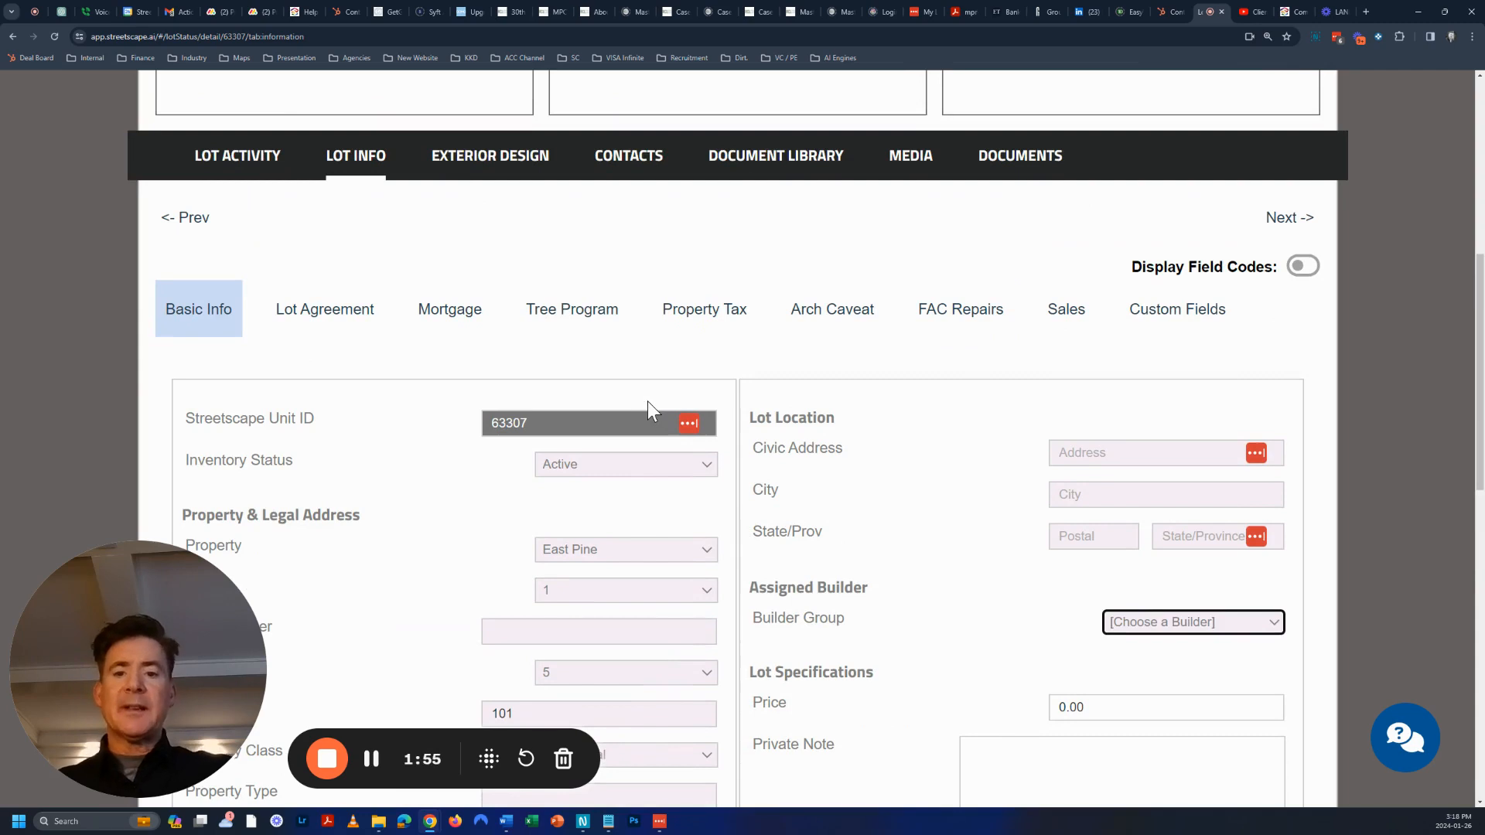
left_click(1160, 622)
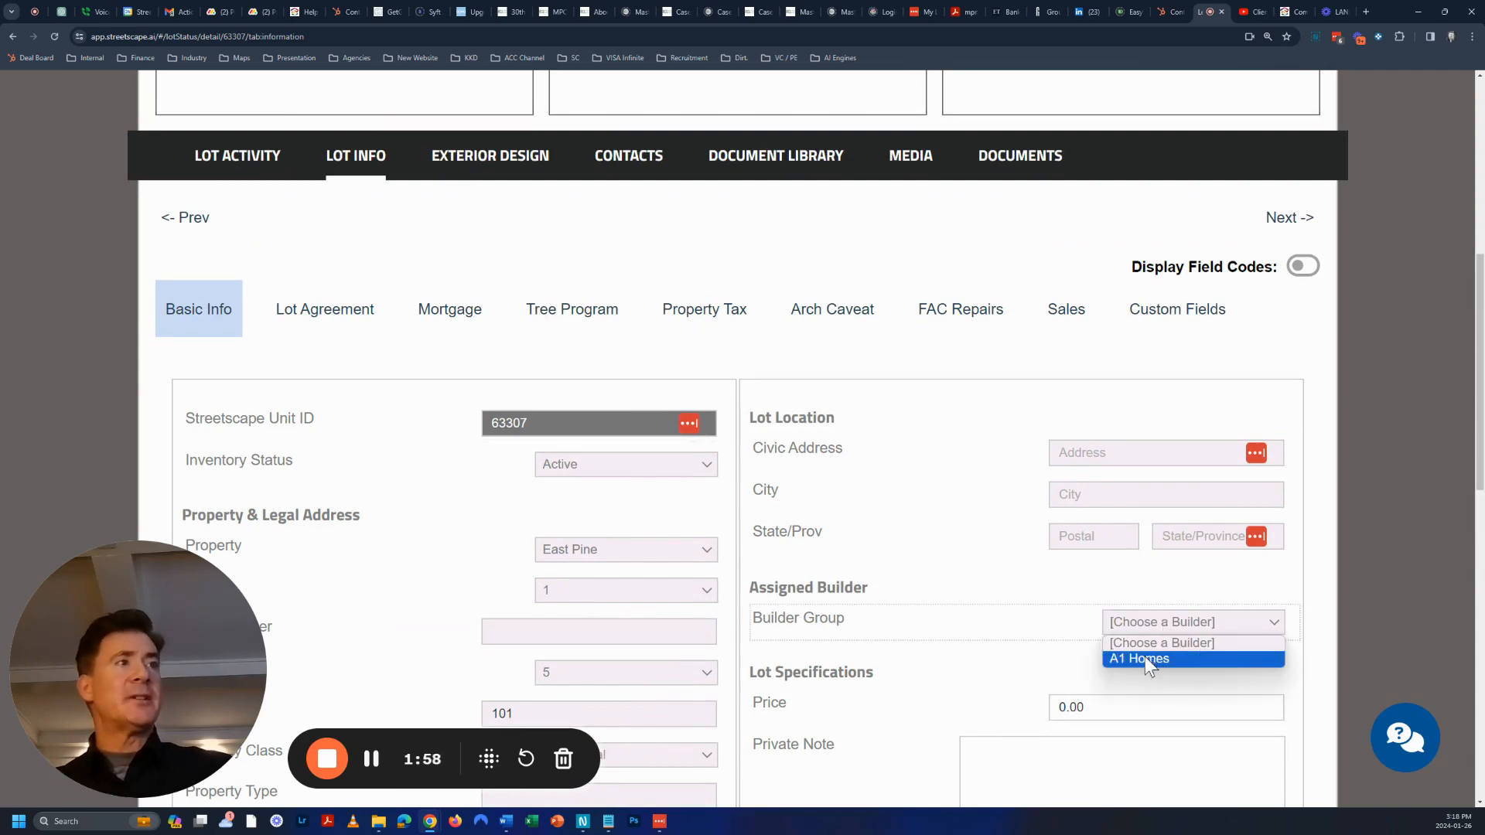
left_click(997, 456)
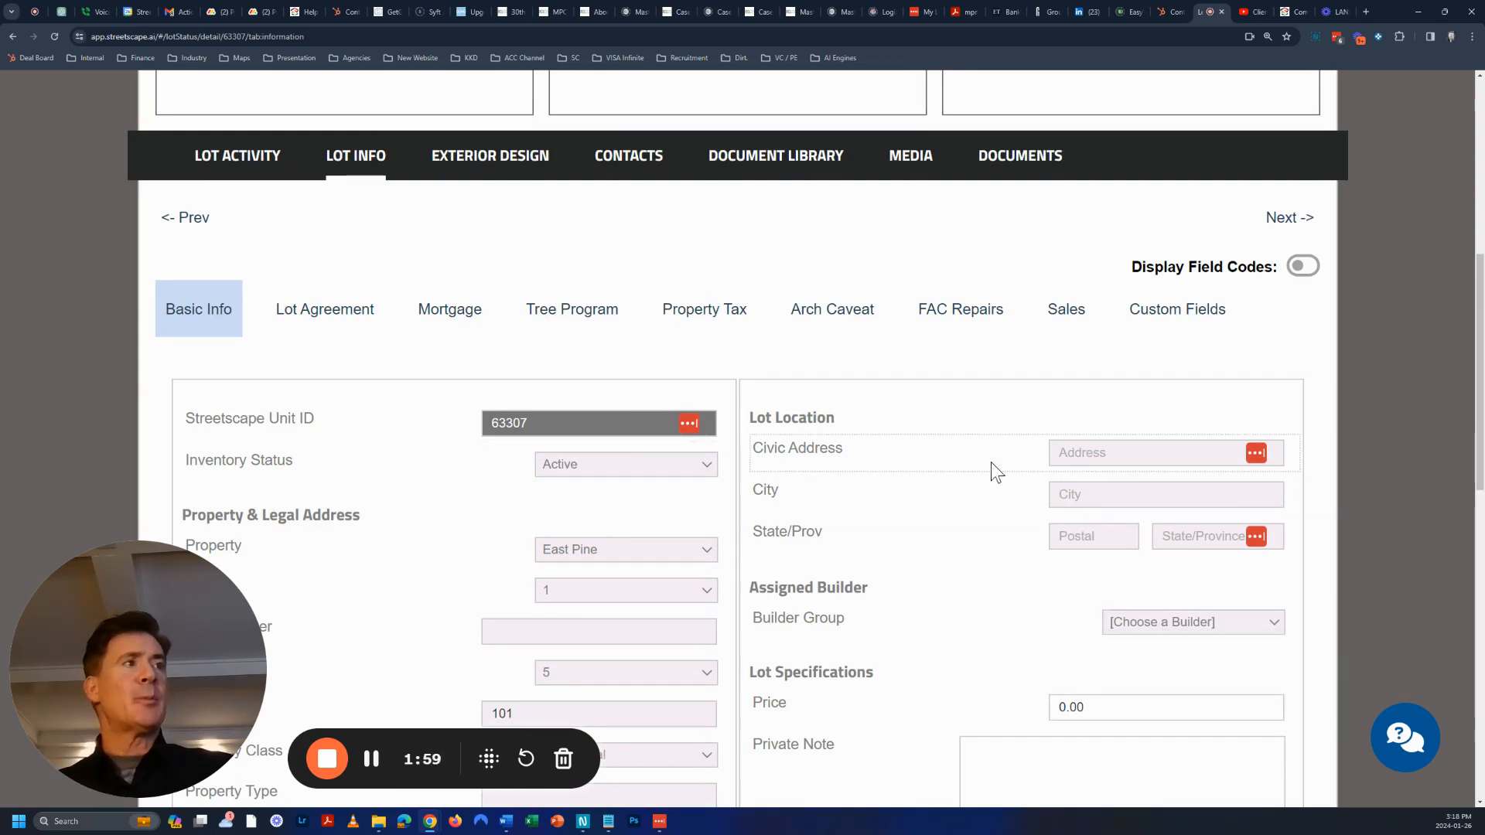
scroll(993, 468, "down", 2)
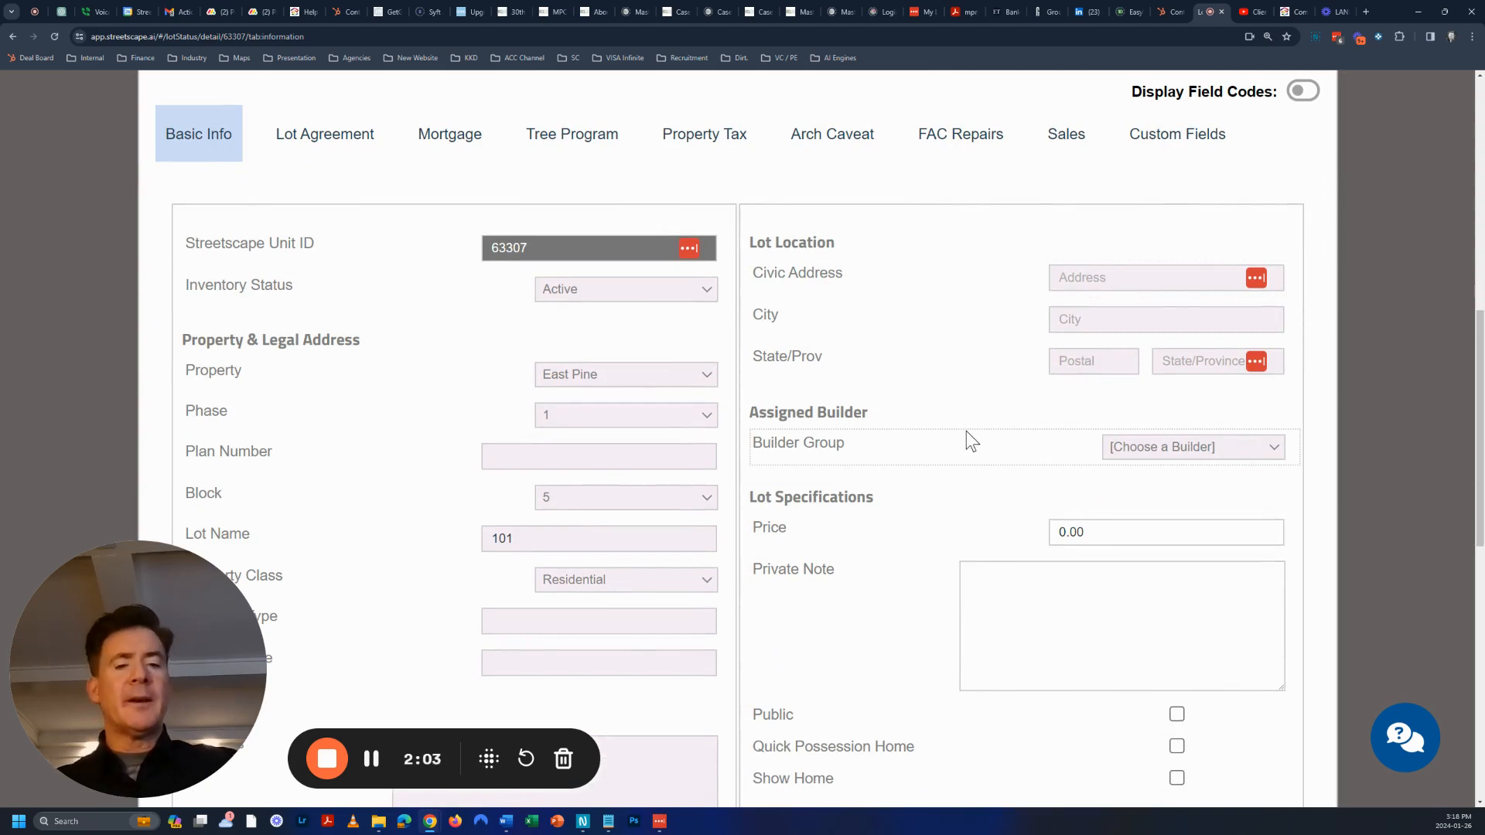
scroll(928, 464, "up", 2)
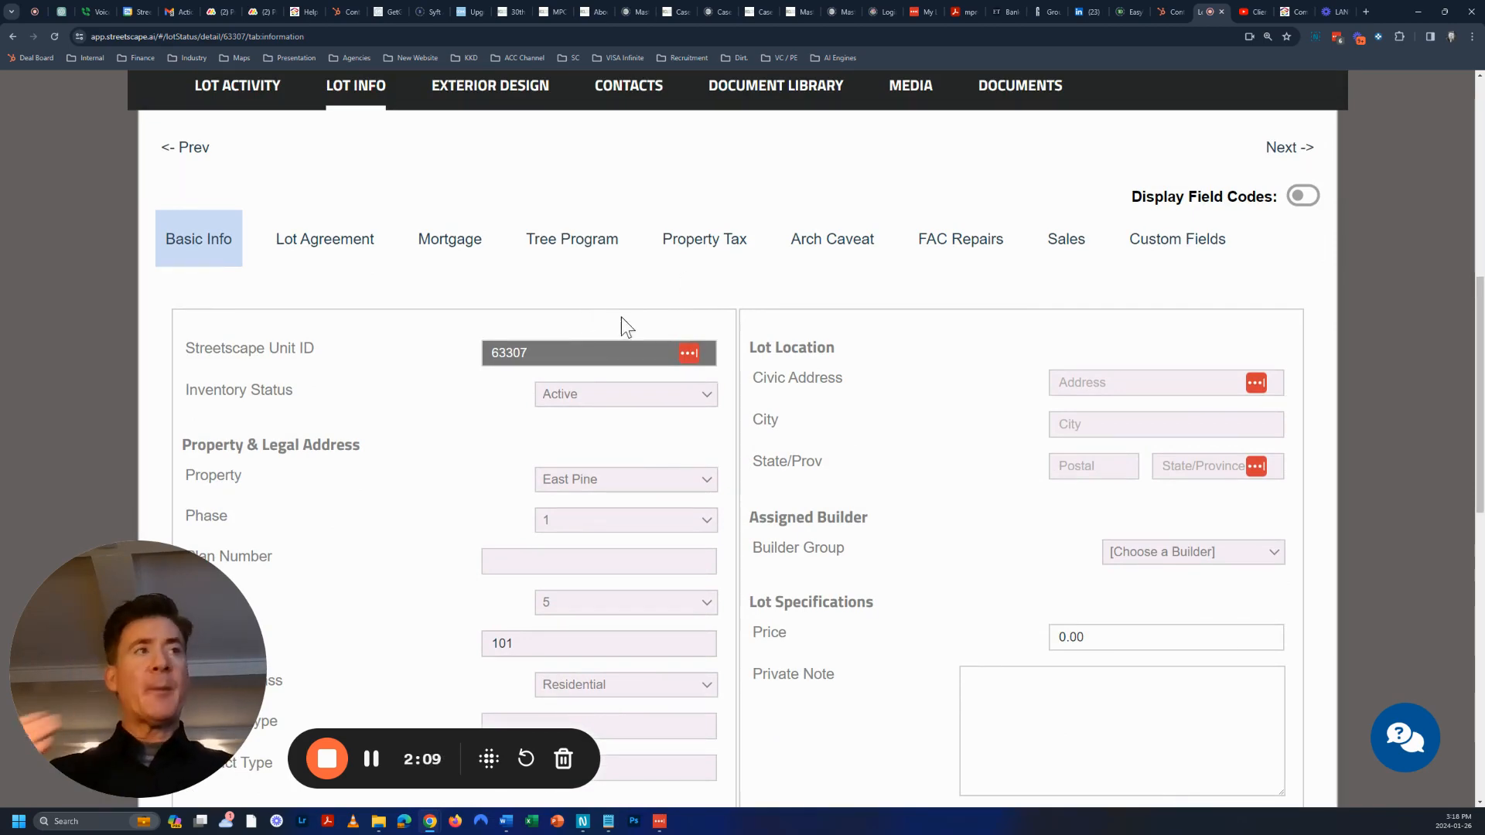
scroll(630, 294, "up", 8)
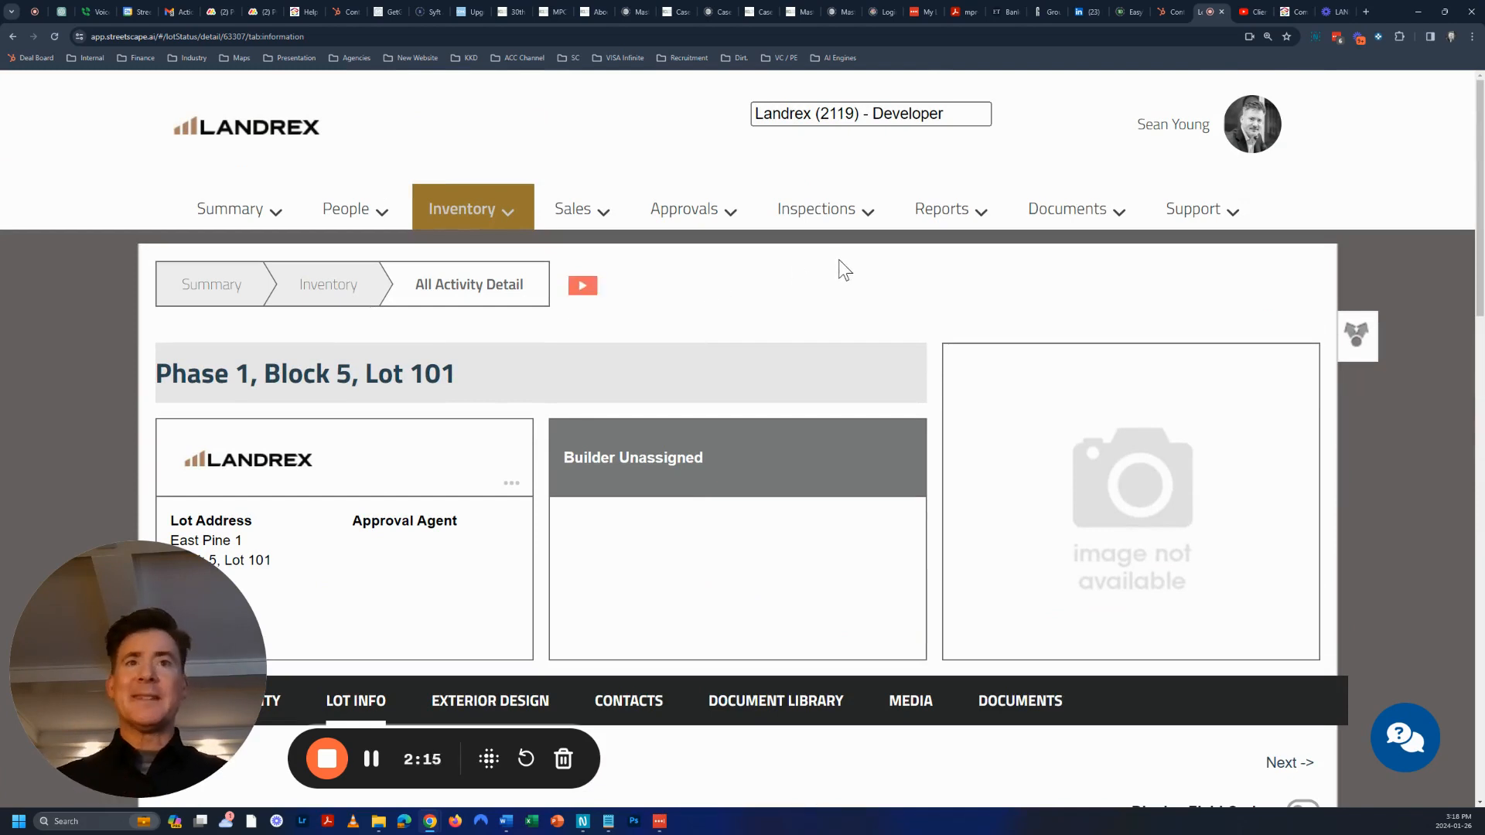
Go to Inventory Setup from the profile menu and start a Data Sync
mouse_move(1187, 122)
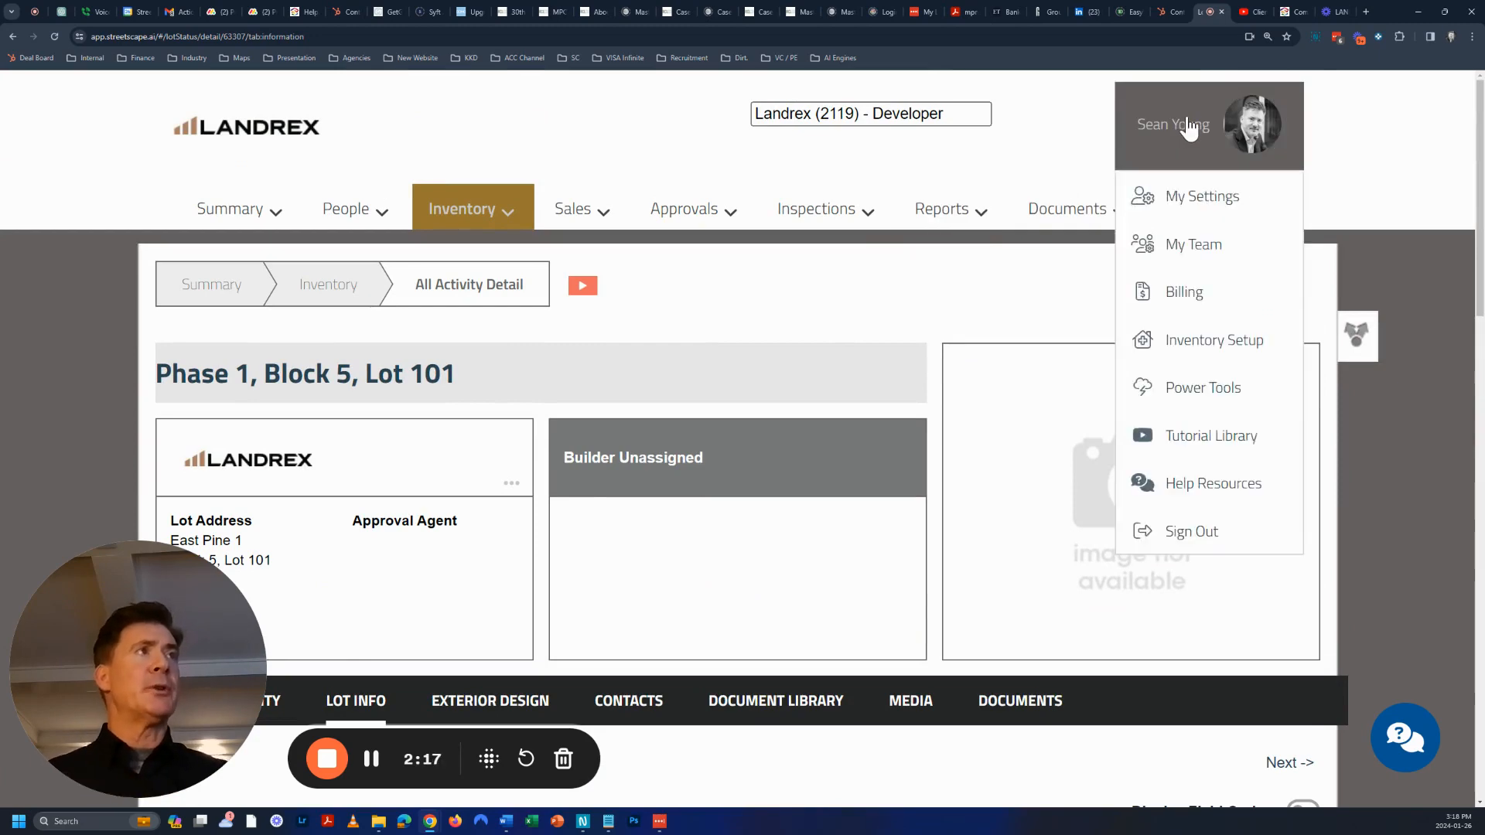
left_click(1203, 340)
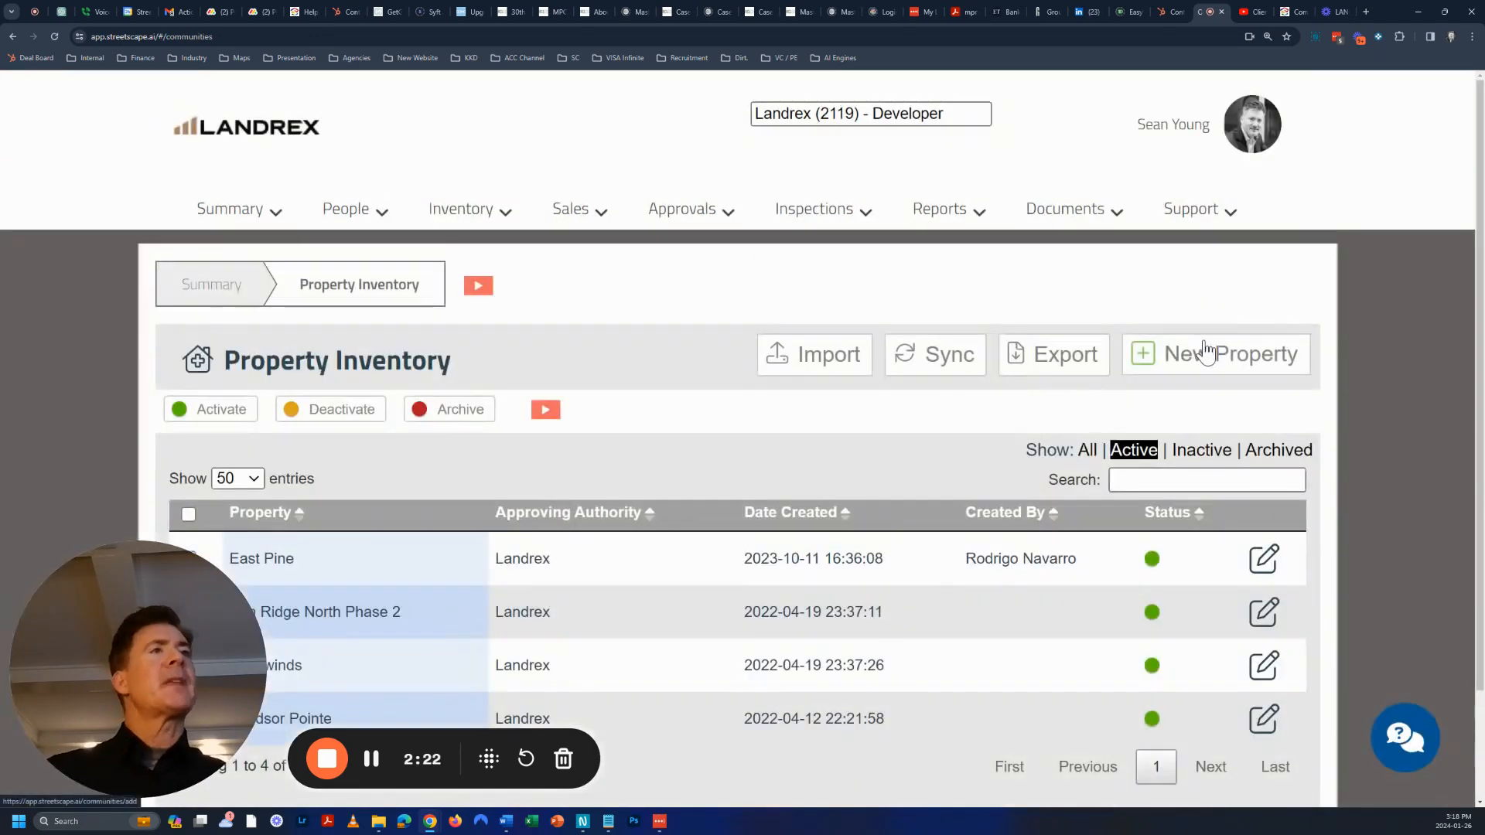
scroll(660, 419, "down", 2)
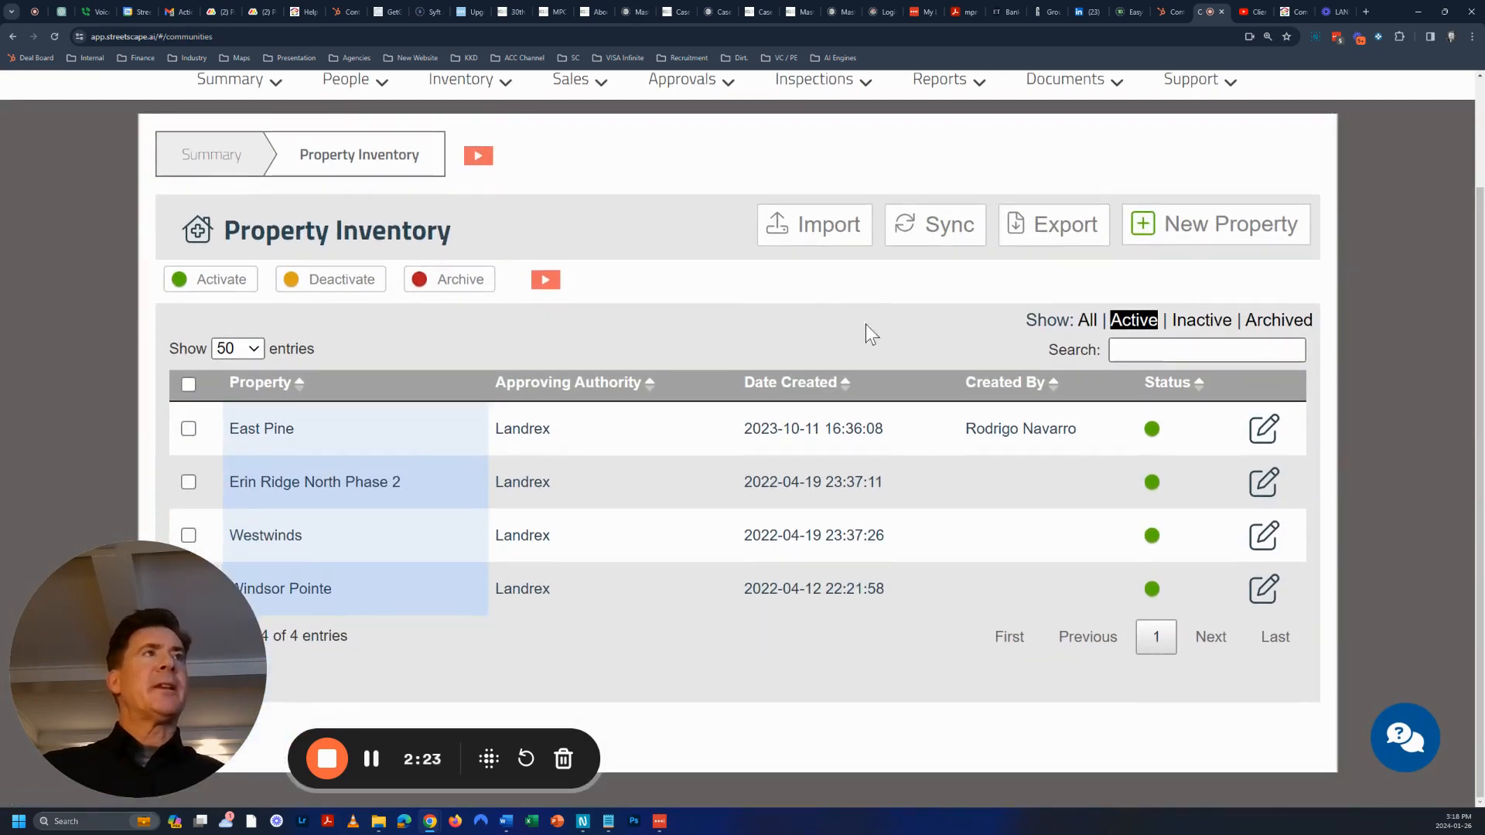
left_click(932, 230)
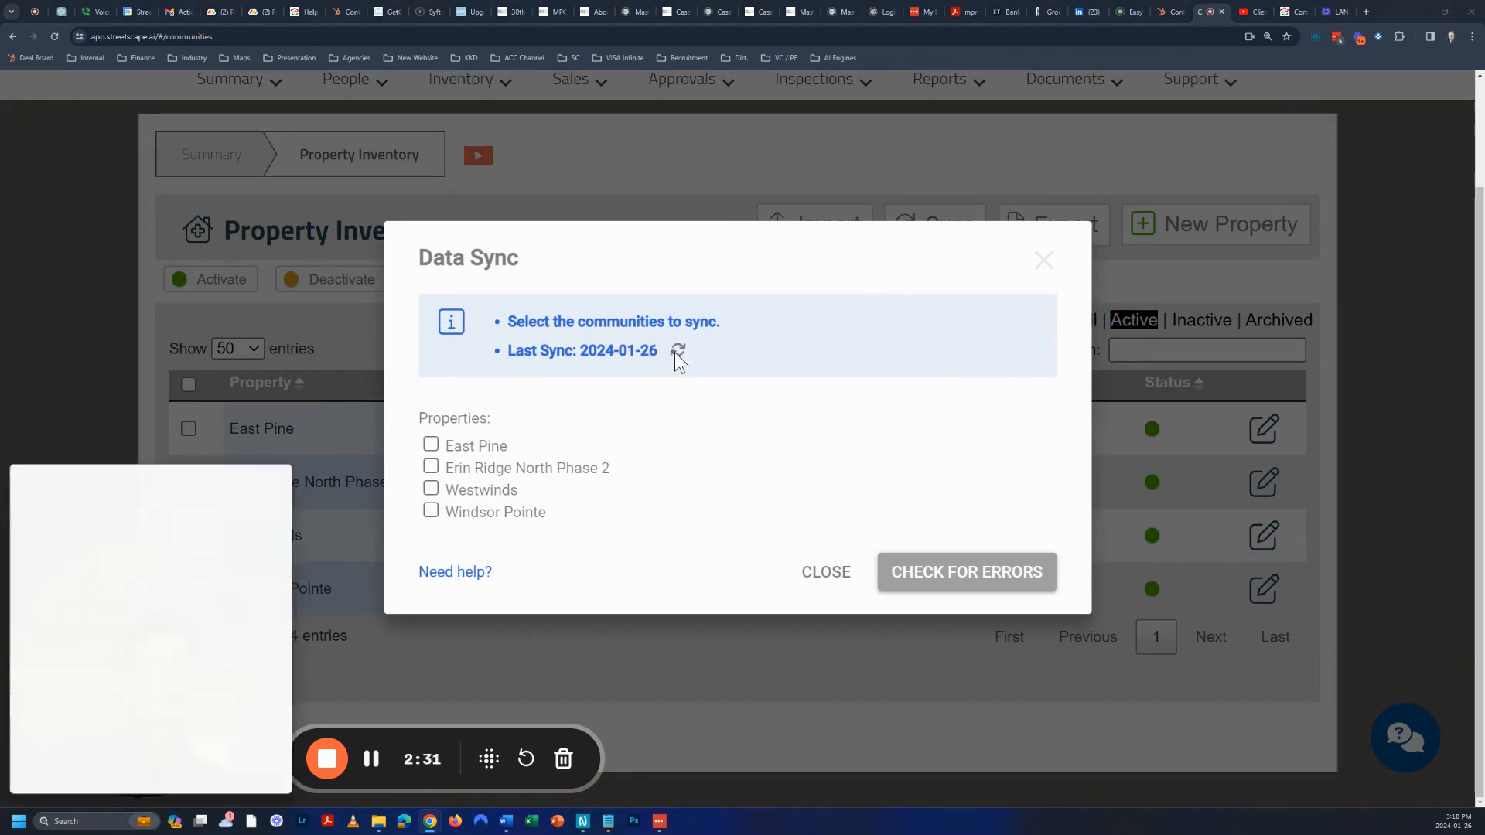
Move the blank login popup off the property list and mark the 2024-01-26 last sync date
left_click_drag(169, 461, 312, 313)
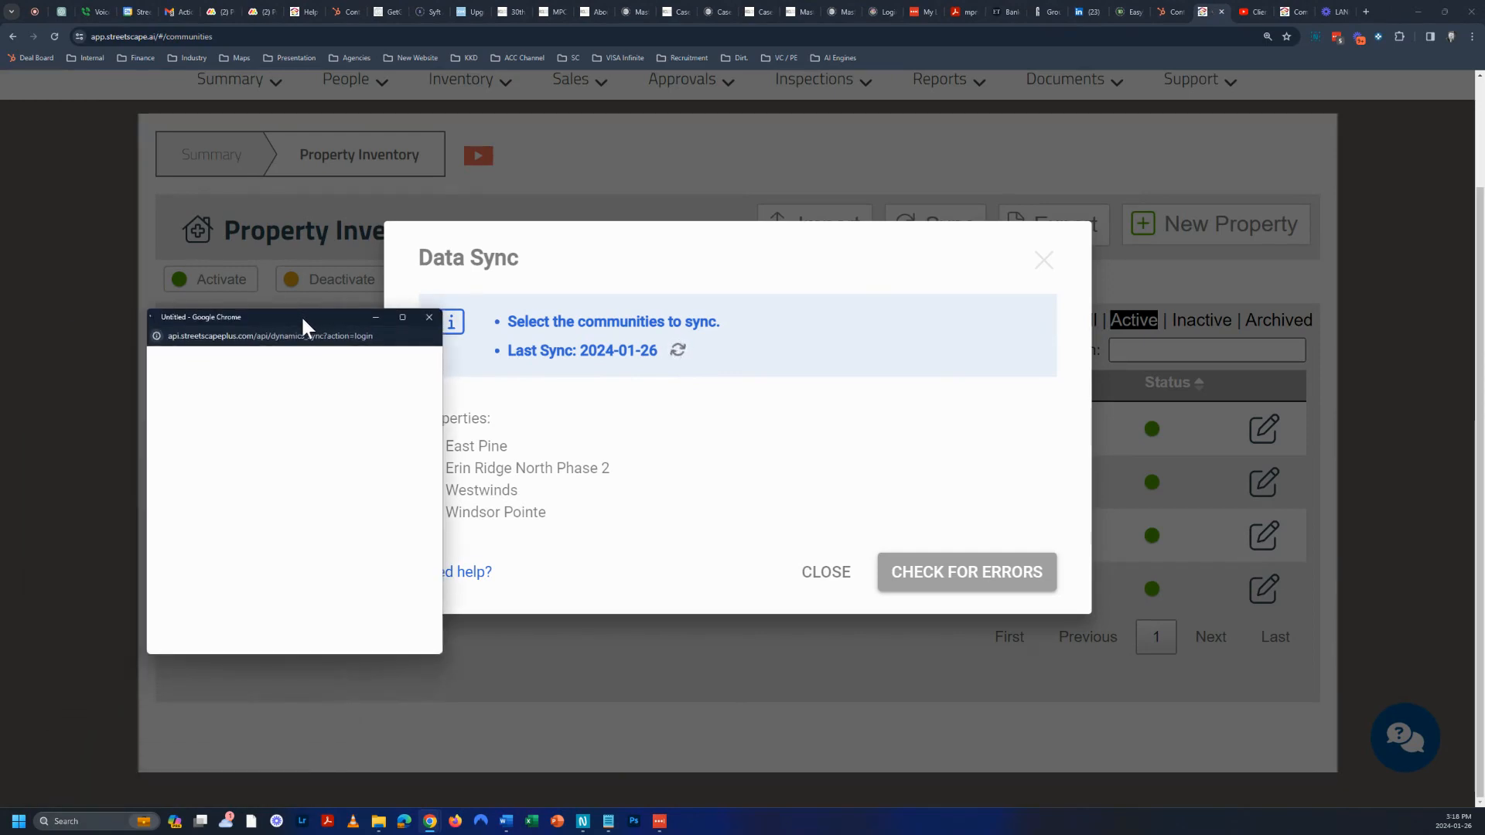
left_click_drag(303, 319, 1255, 242)
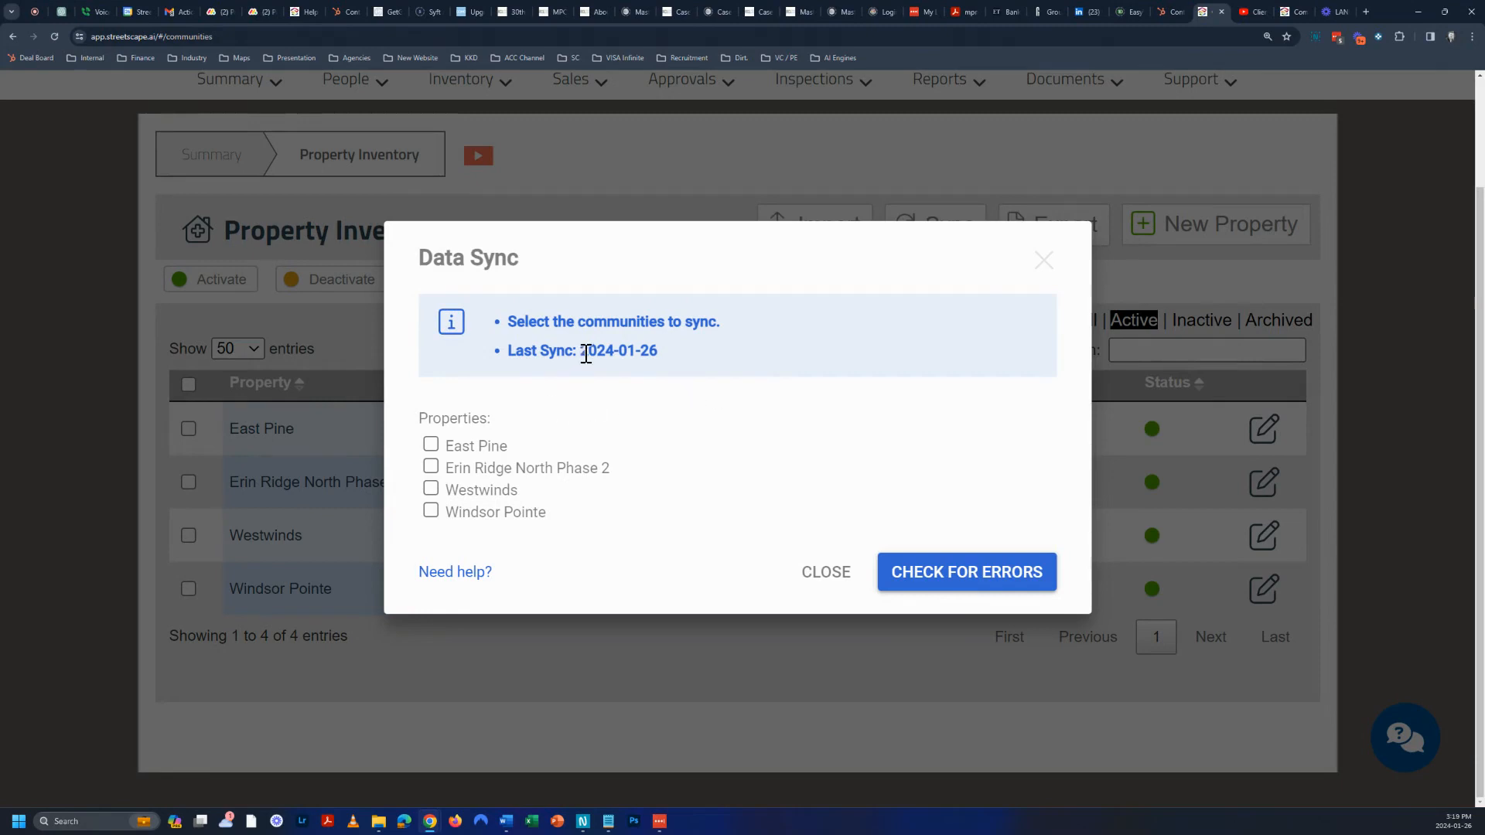
left_click_drag(580, 351, 699, 360)
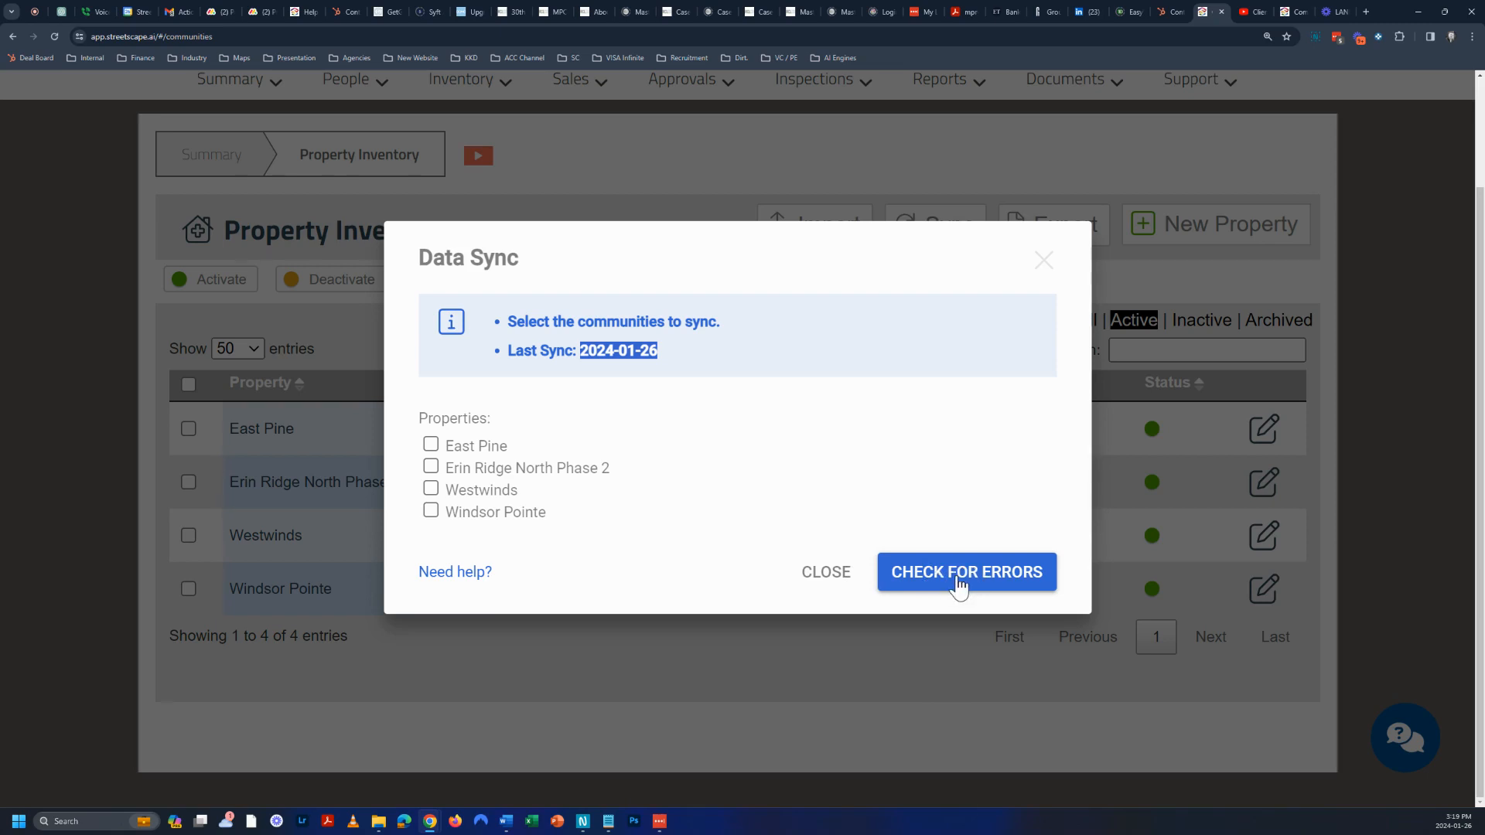
Run an error check with nothing selected, cancel the empty preview, and reopen Sync
left_click(959, 580)
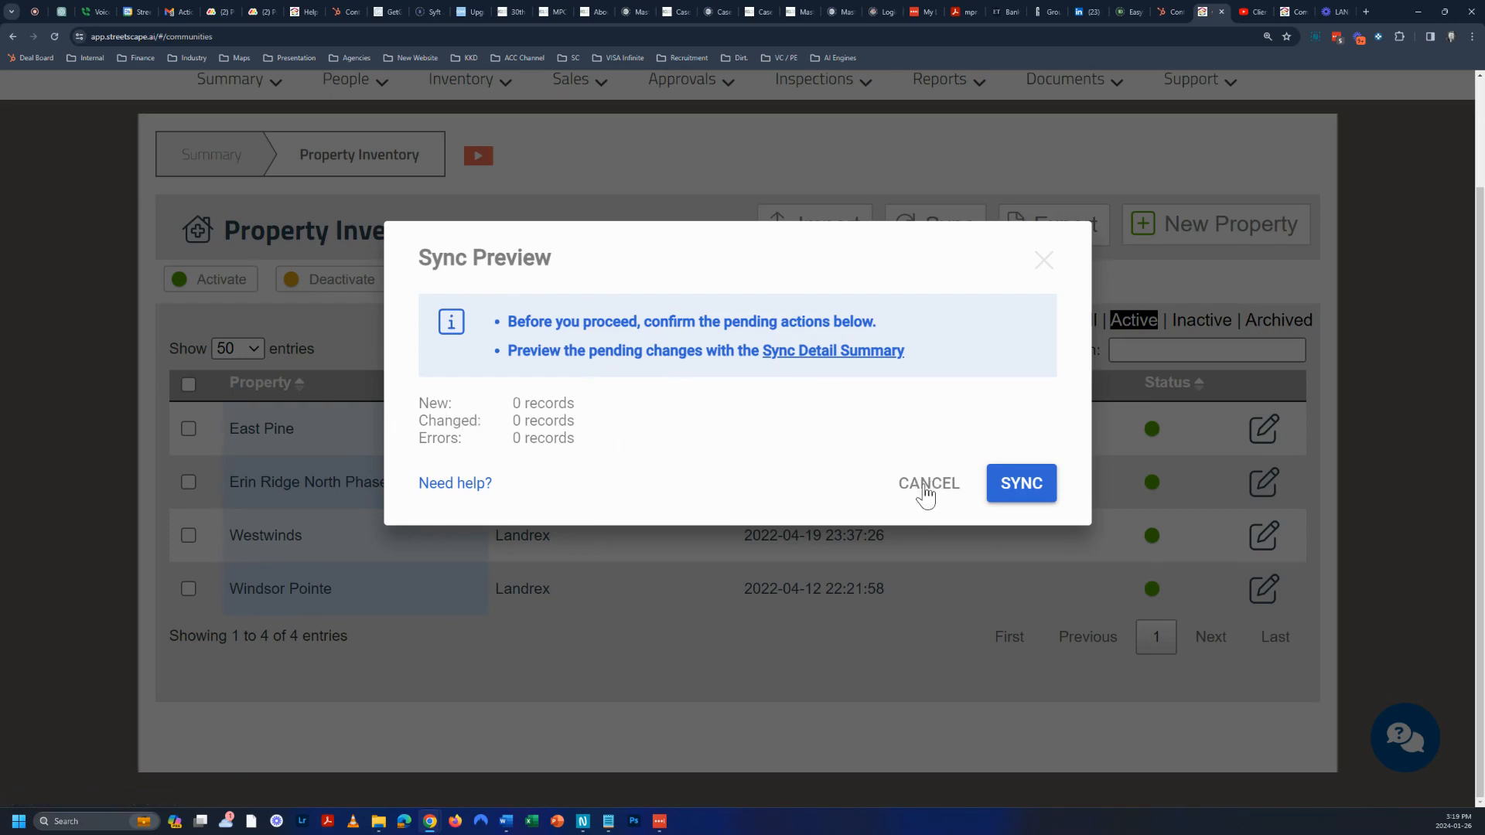
left_click(926, 487)
left_click(931, 235)
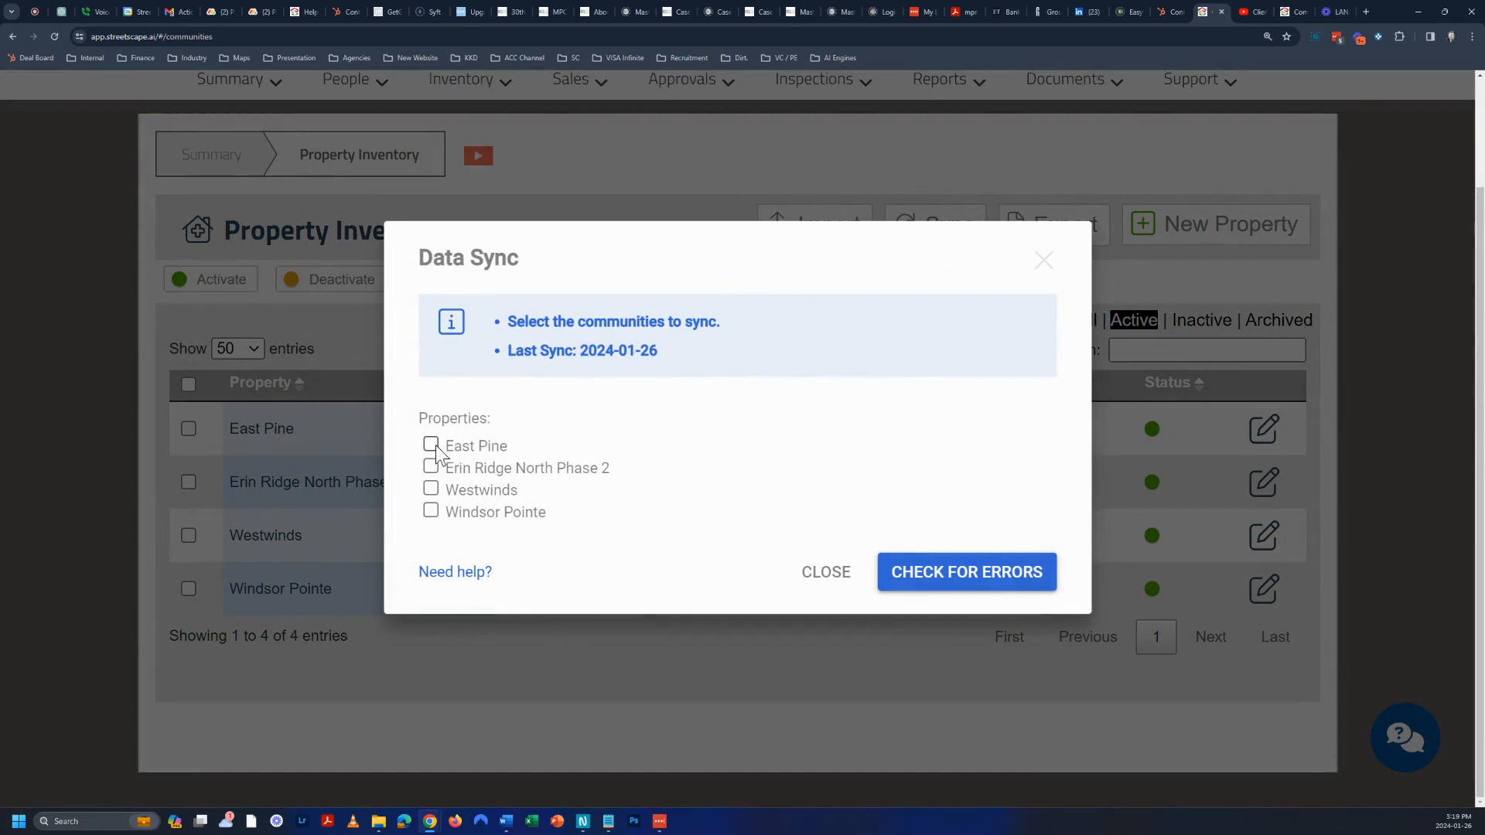
Check East Pine, Erin Ridge North Phase 2, Westwinds and Windsor Pointe for sync errors
left_click(430, 445)
left_click(430, 467)
left_click(431, 489)
left_click(431, 511)
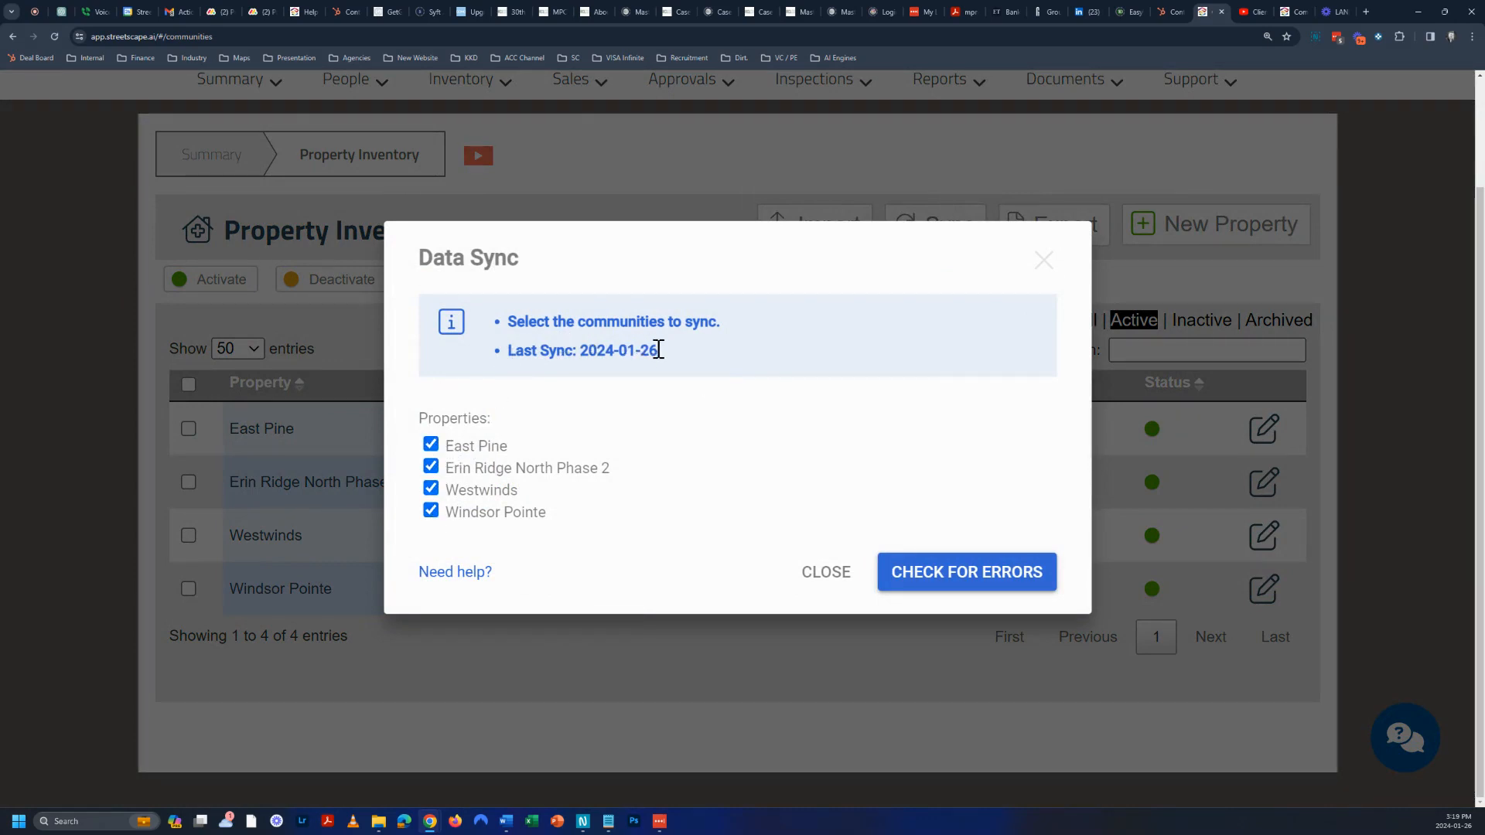
left_click(986, 570)
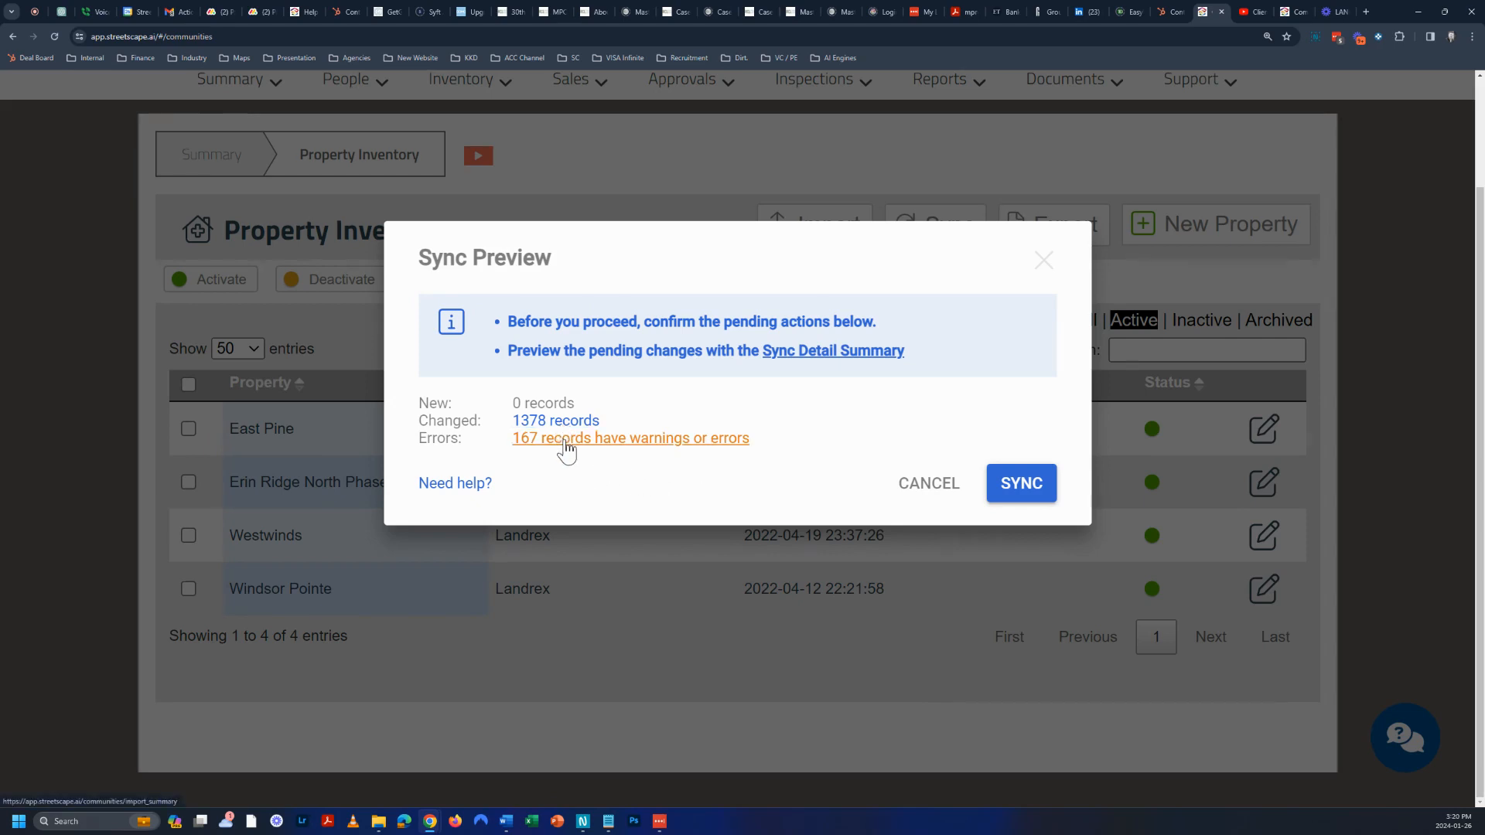
left_click(579, 443)
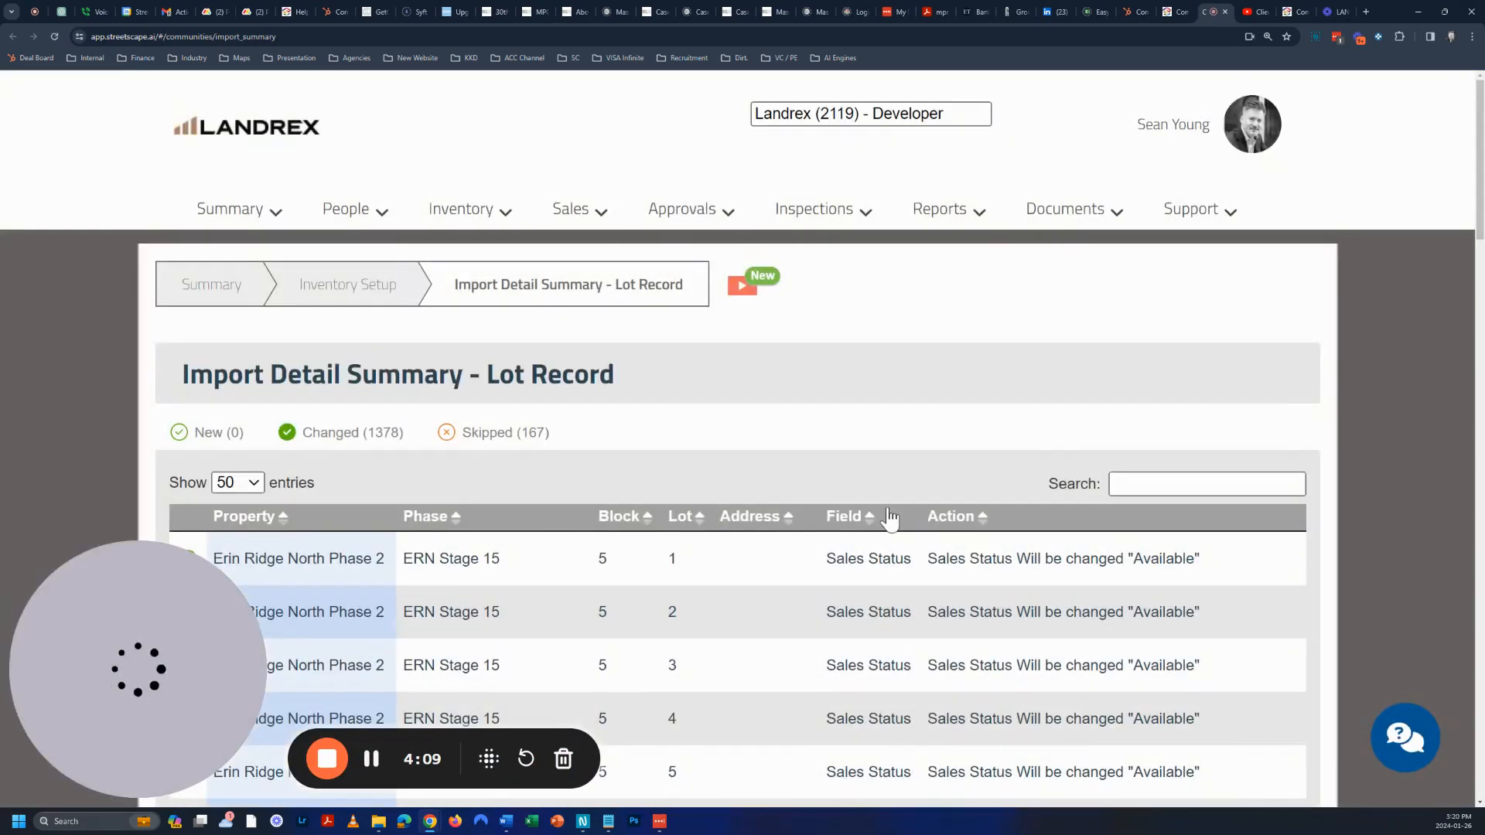
scroll(888, 514, "down", 5)
scroll(888, 507, "down", 20)
left_click(1238, 642)
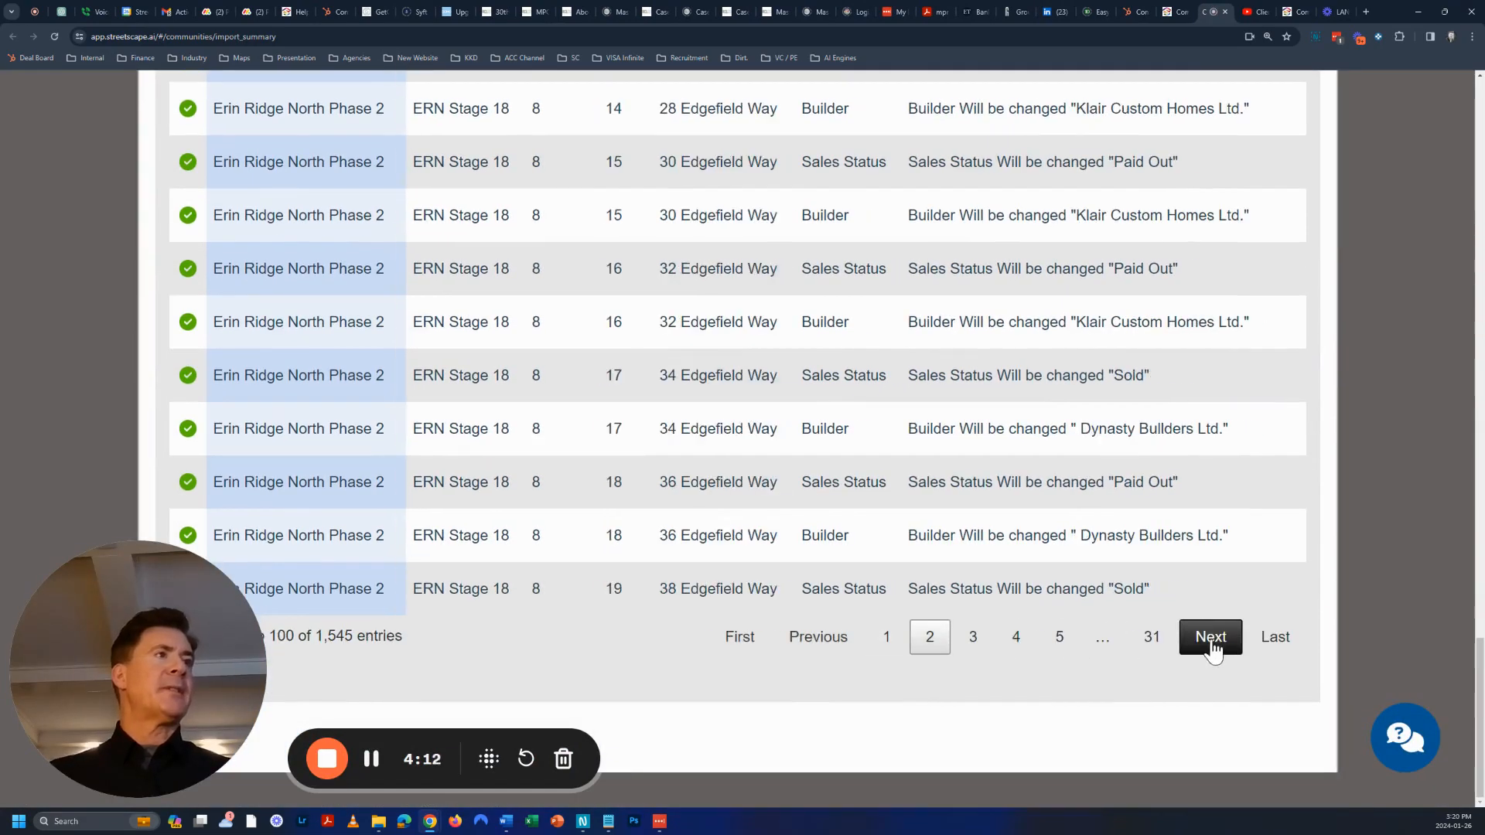
left_click(1169, 645)
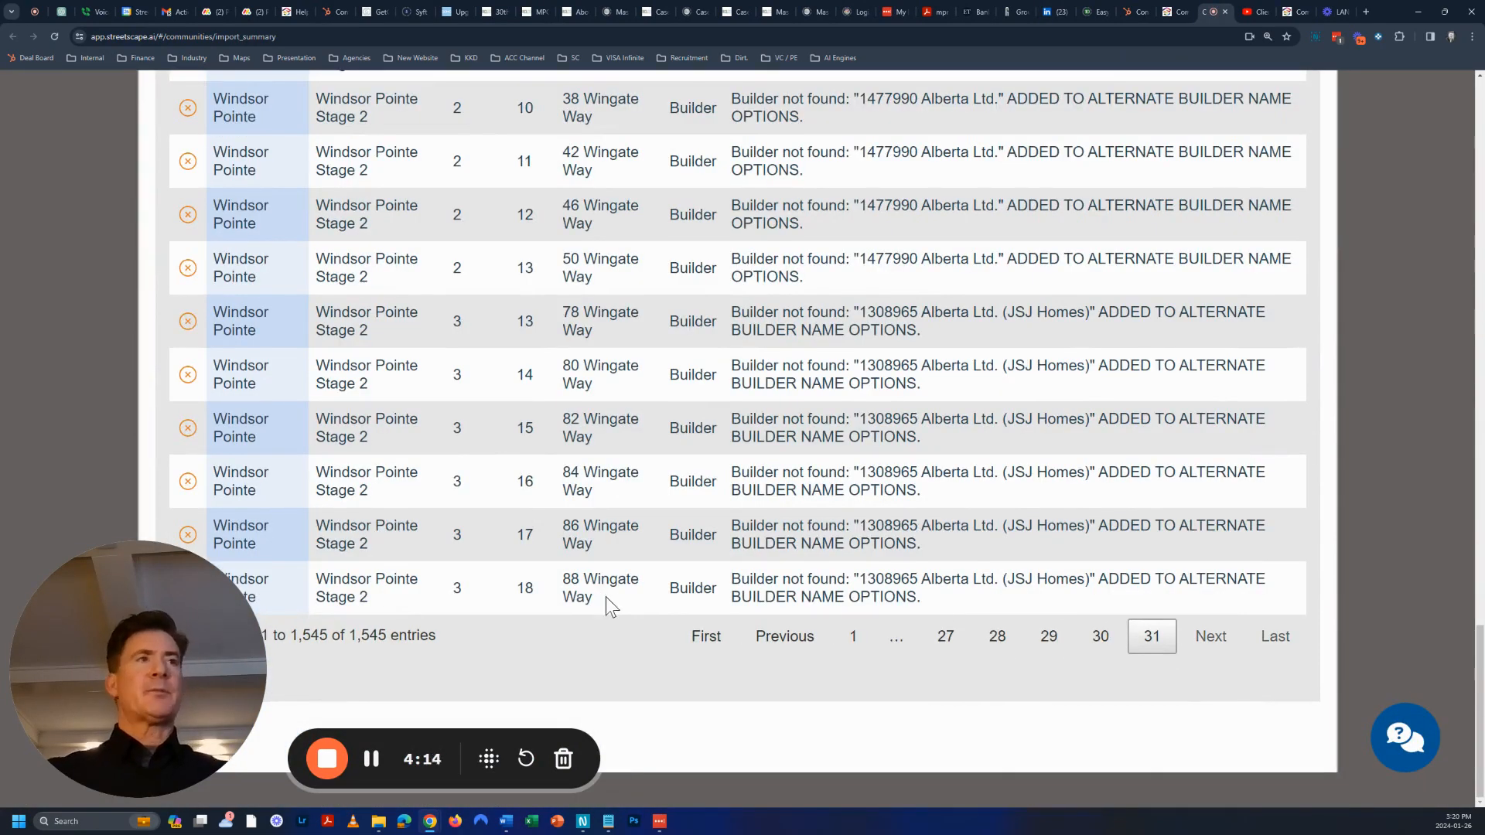
scroll(606, 588, "up", 6)
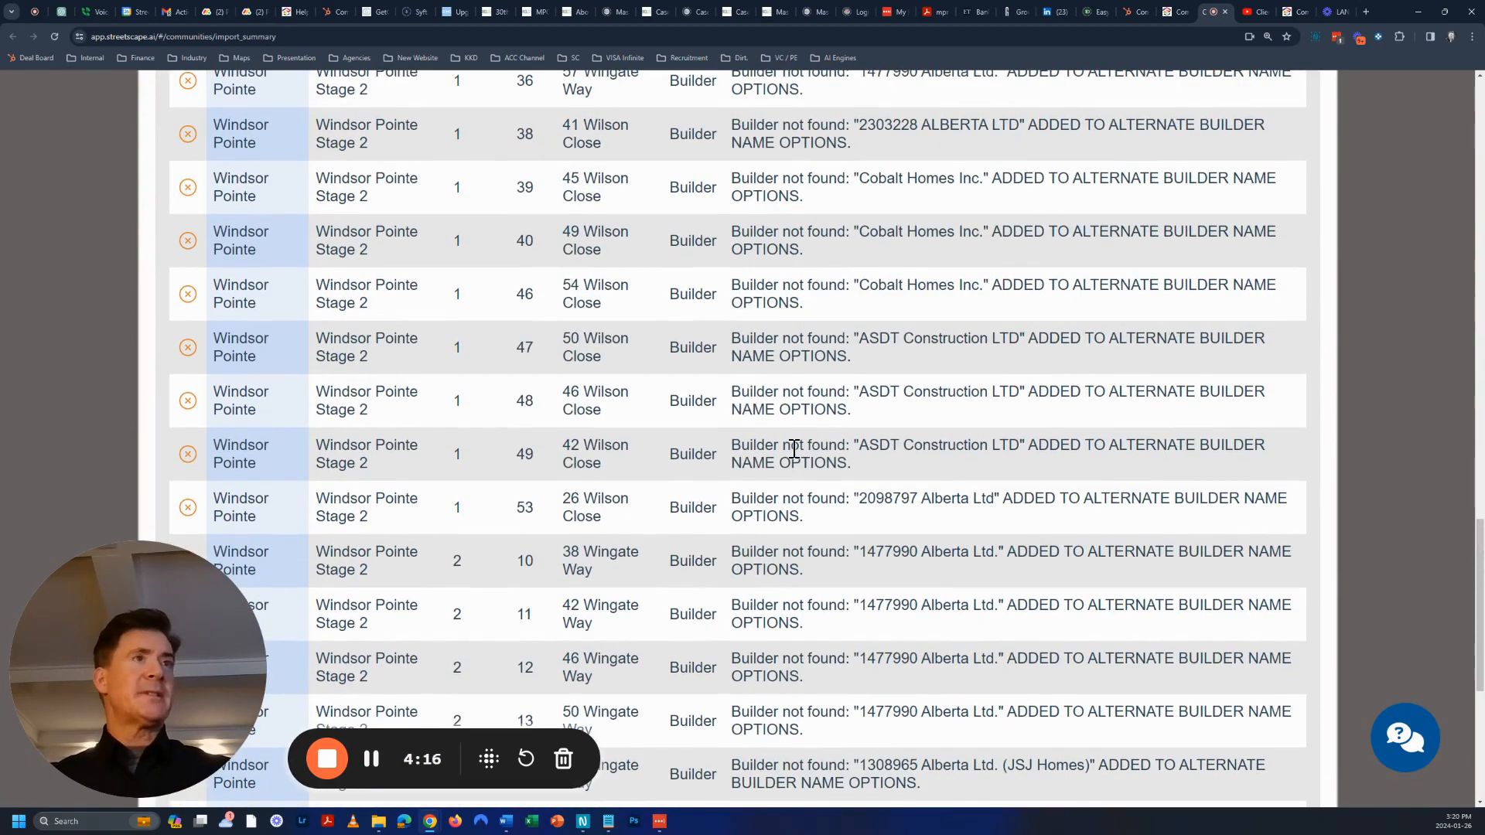
scroll(723, 499, "up", 3)
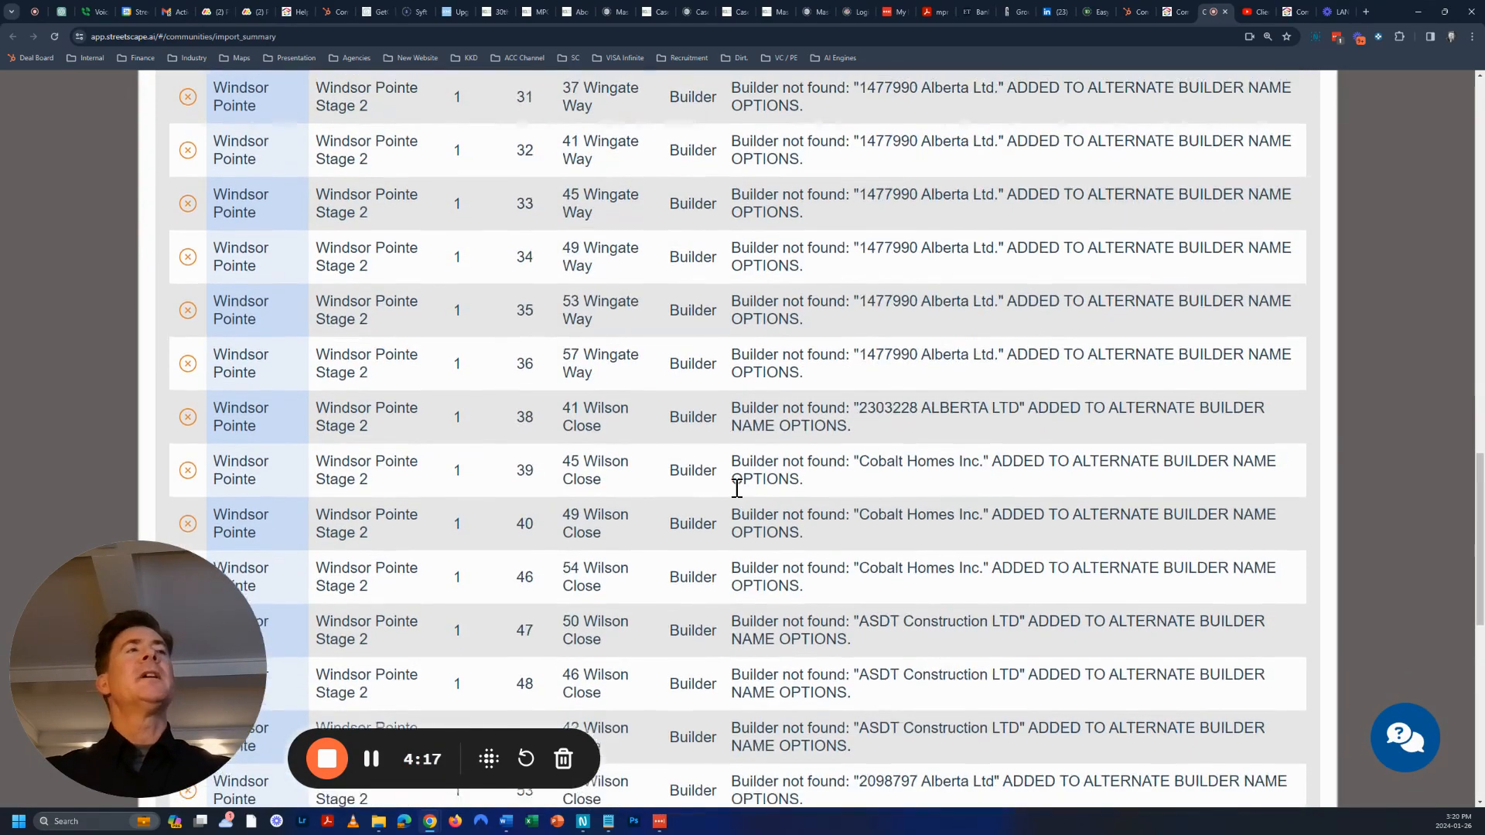
scroll(735, 356, "up", 4)
scroll(738, 340, "up", 2)
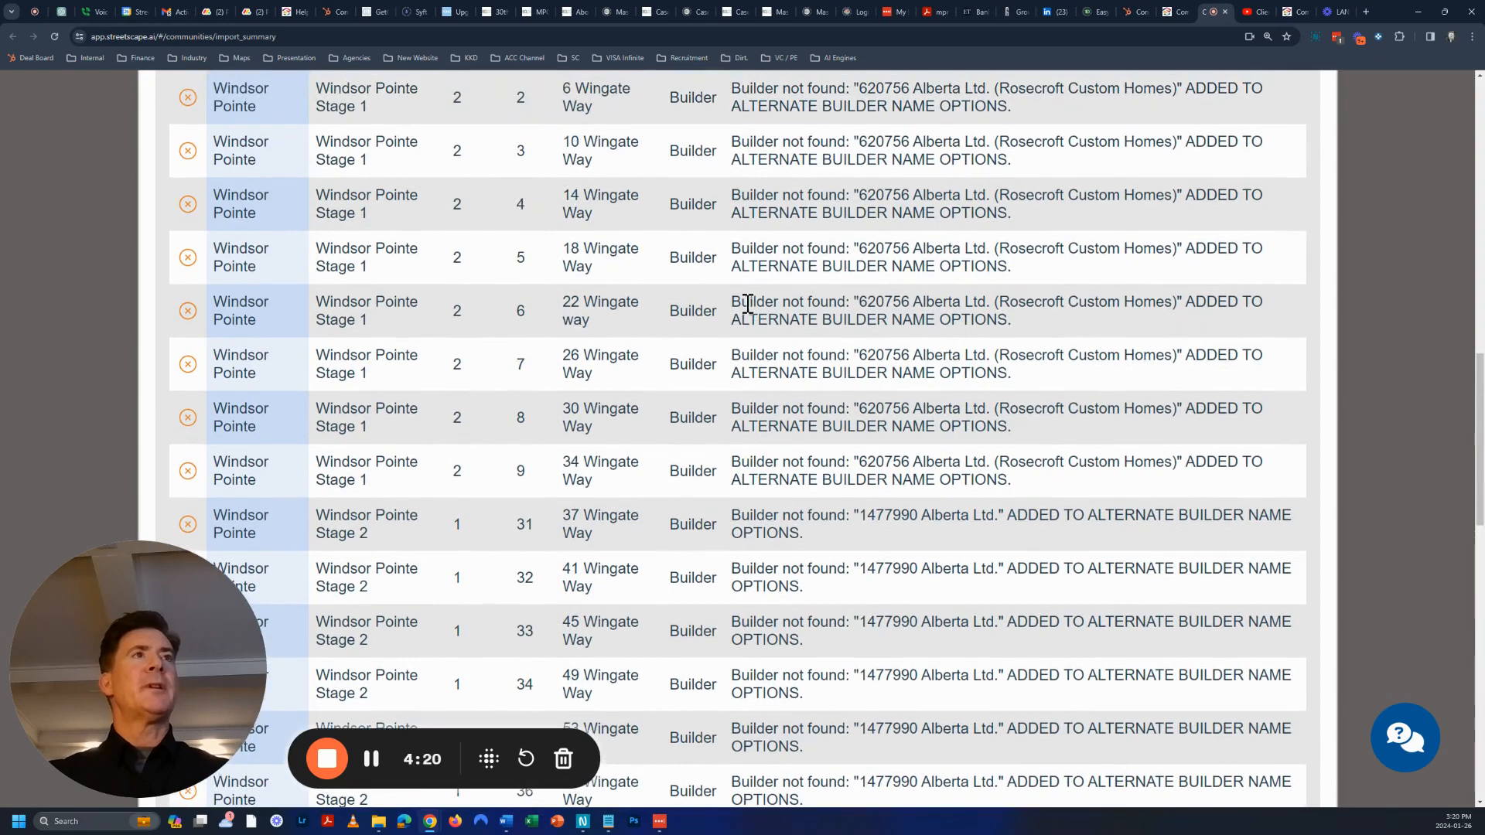
left_click_drag(738, 300, 845, 302)
Highlight another builder-not-found message and go to page 30 of the import results
scroll(831, 314, "down", 1)
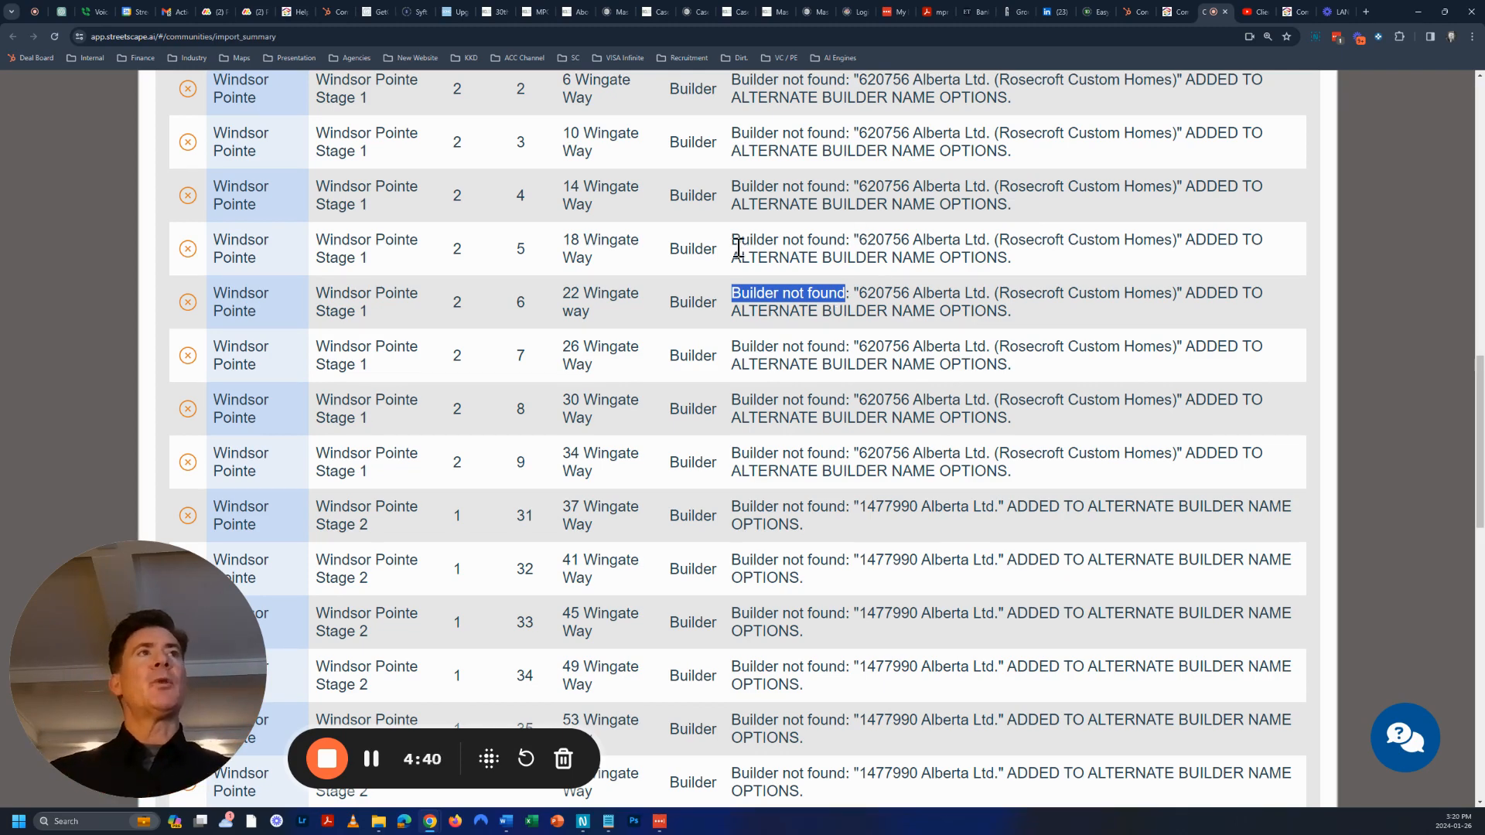
left_click_drag(732, 242, 875, 242)
scroll(870, 401, "up", 20)
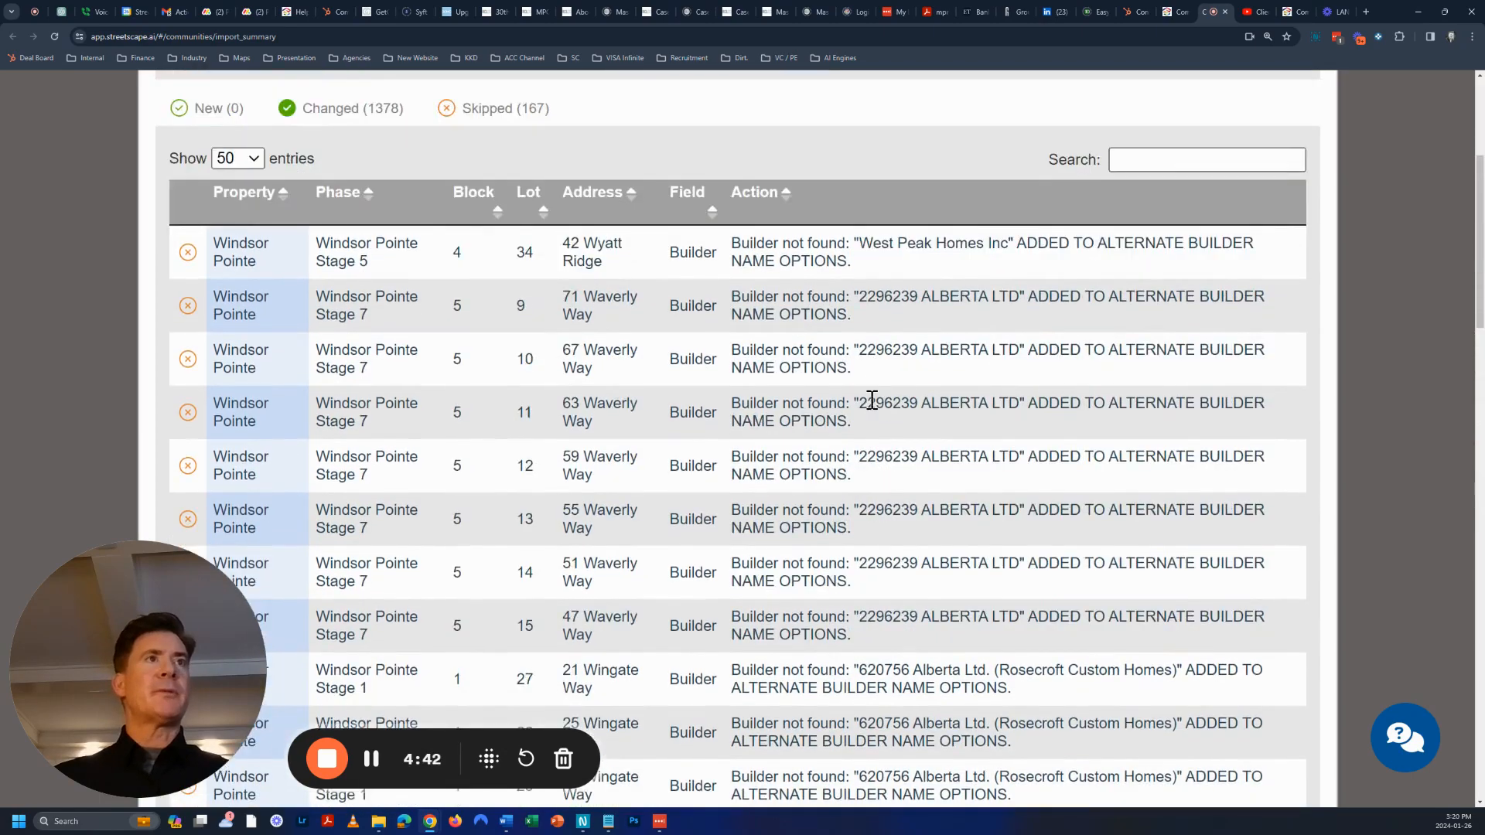
scroll(798, 501, "down", 20)
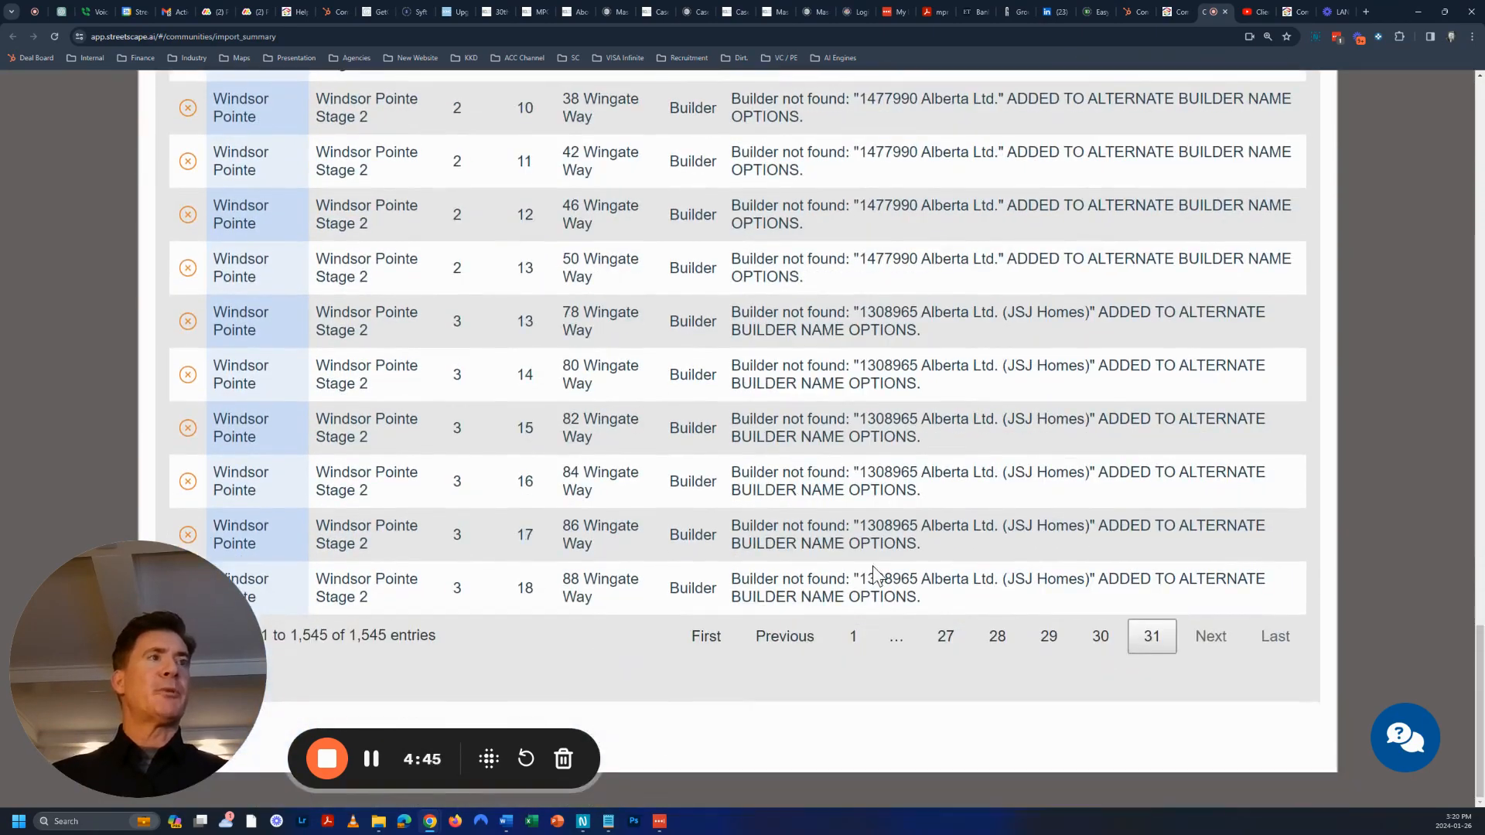
left_click(1099, 636)
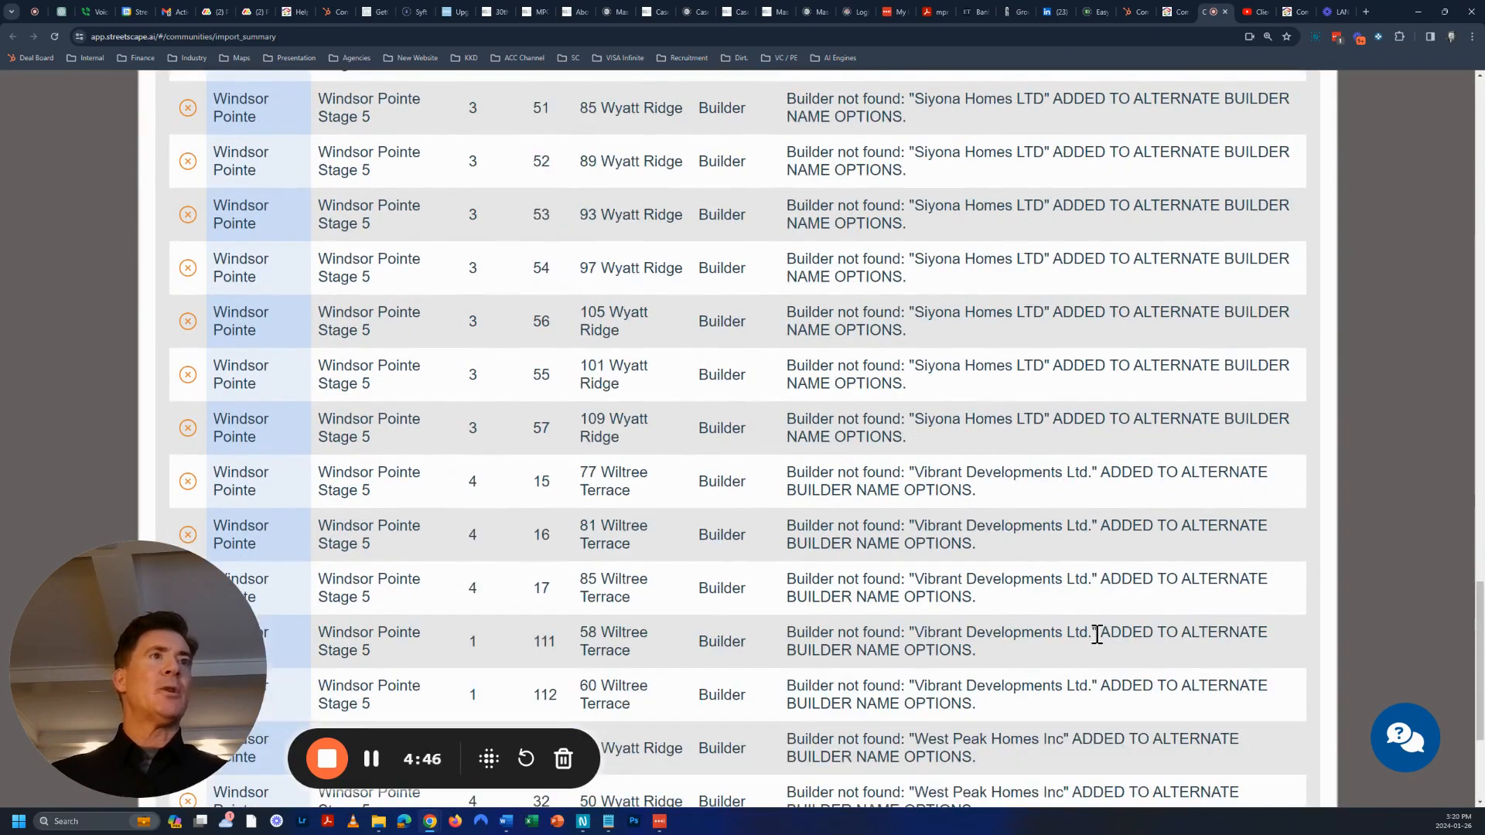
scroll(1479, 653, "down", 3)
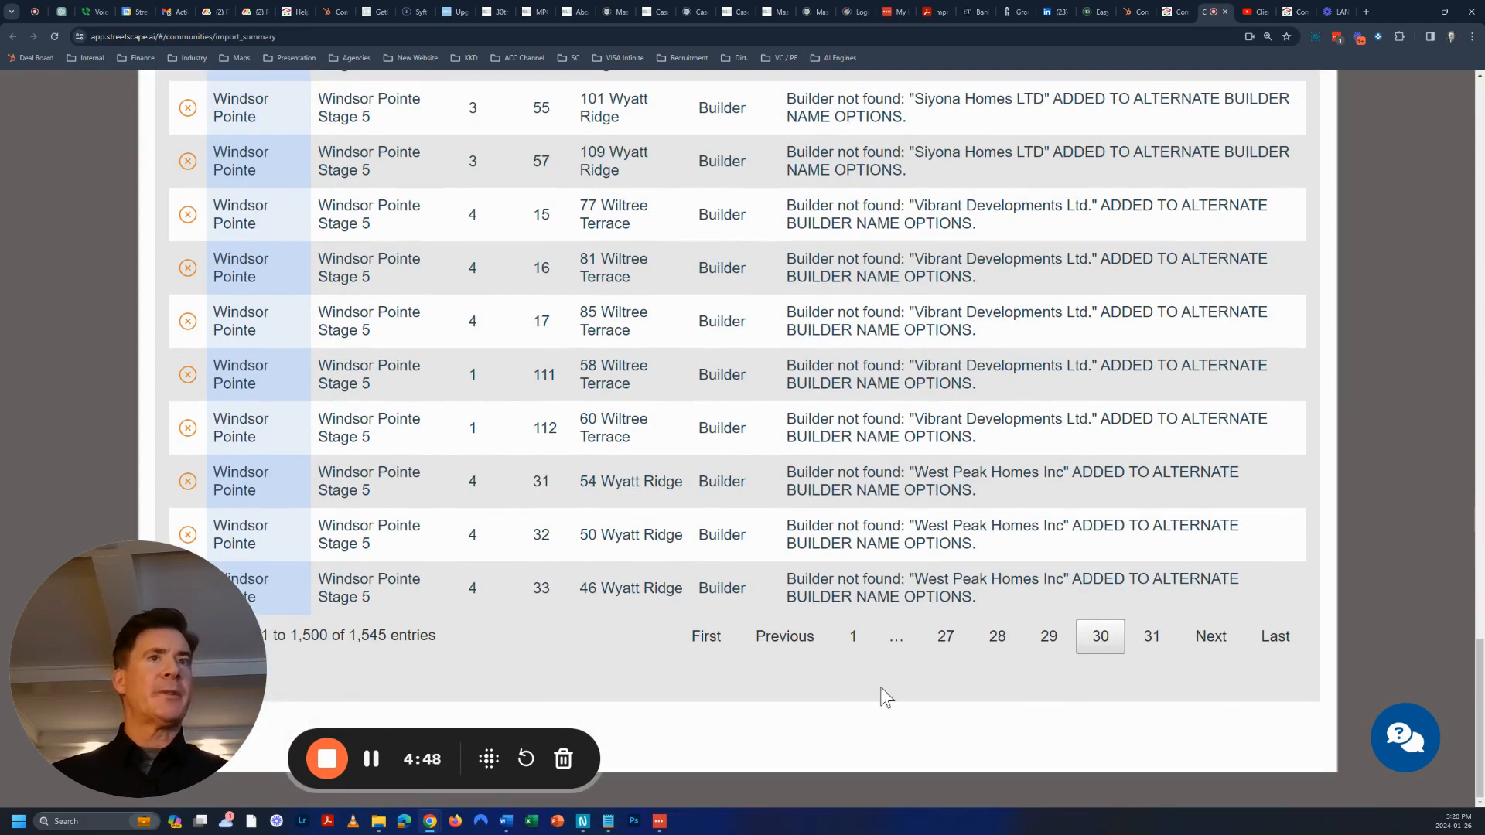
left_click_drag(1477, 656, 1467, 338)
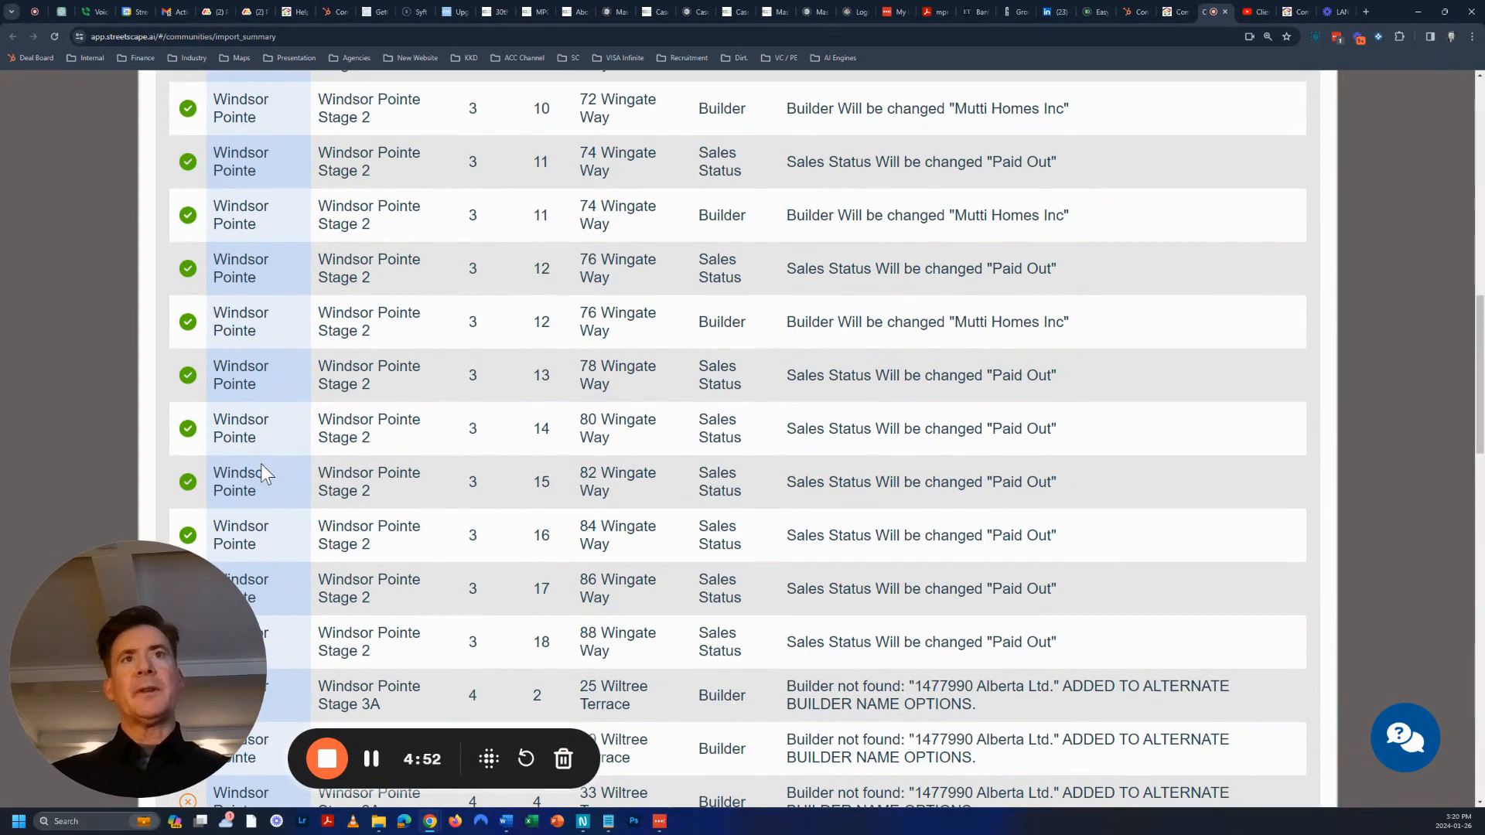
scroll(261, 464, "down", 3)
left_click_drag(219, 418, 1043, 424)
left_click(842, 429)
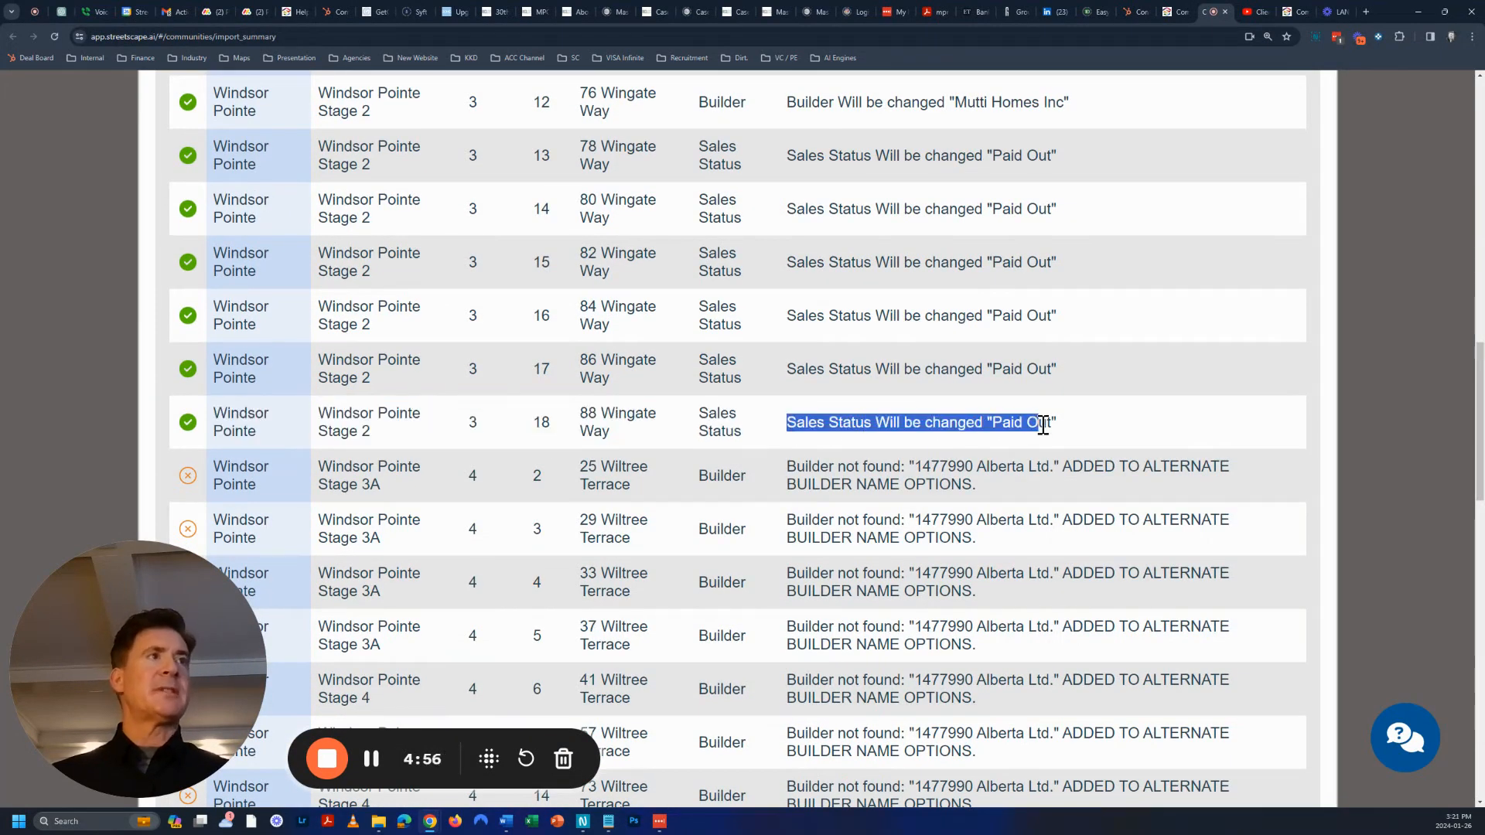
scroll(1081, 418, "up", 5)
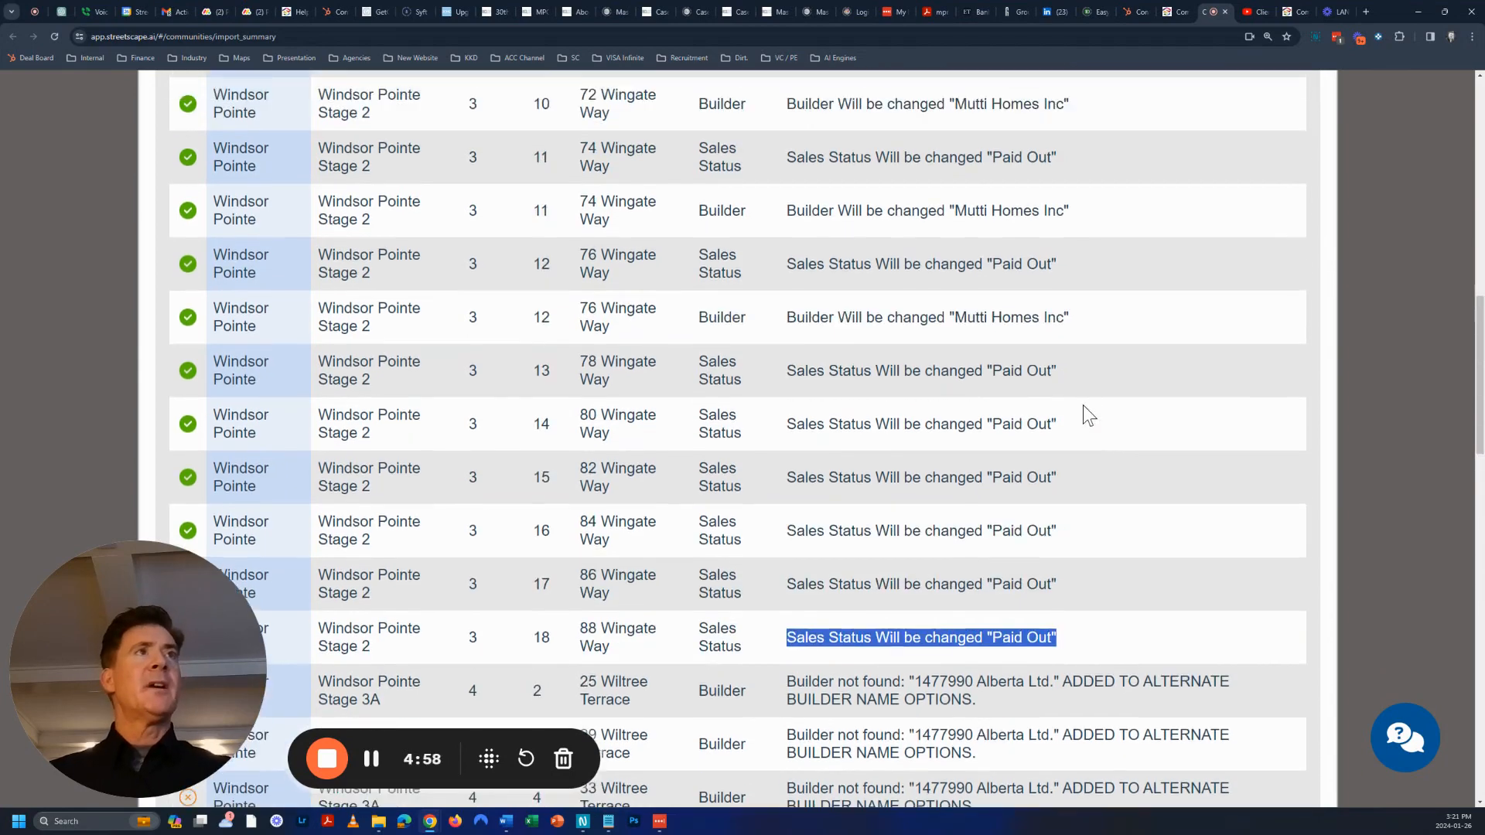
scroll(1077, 457, "up", 5)
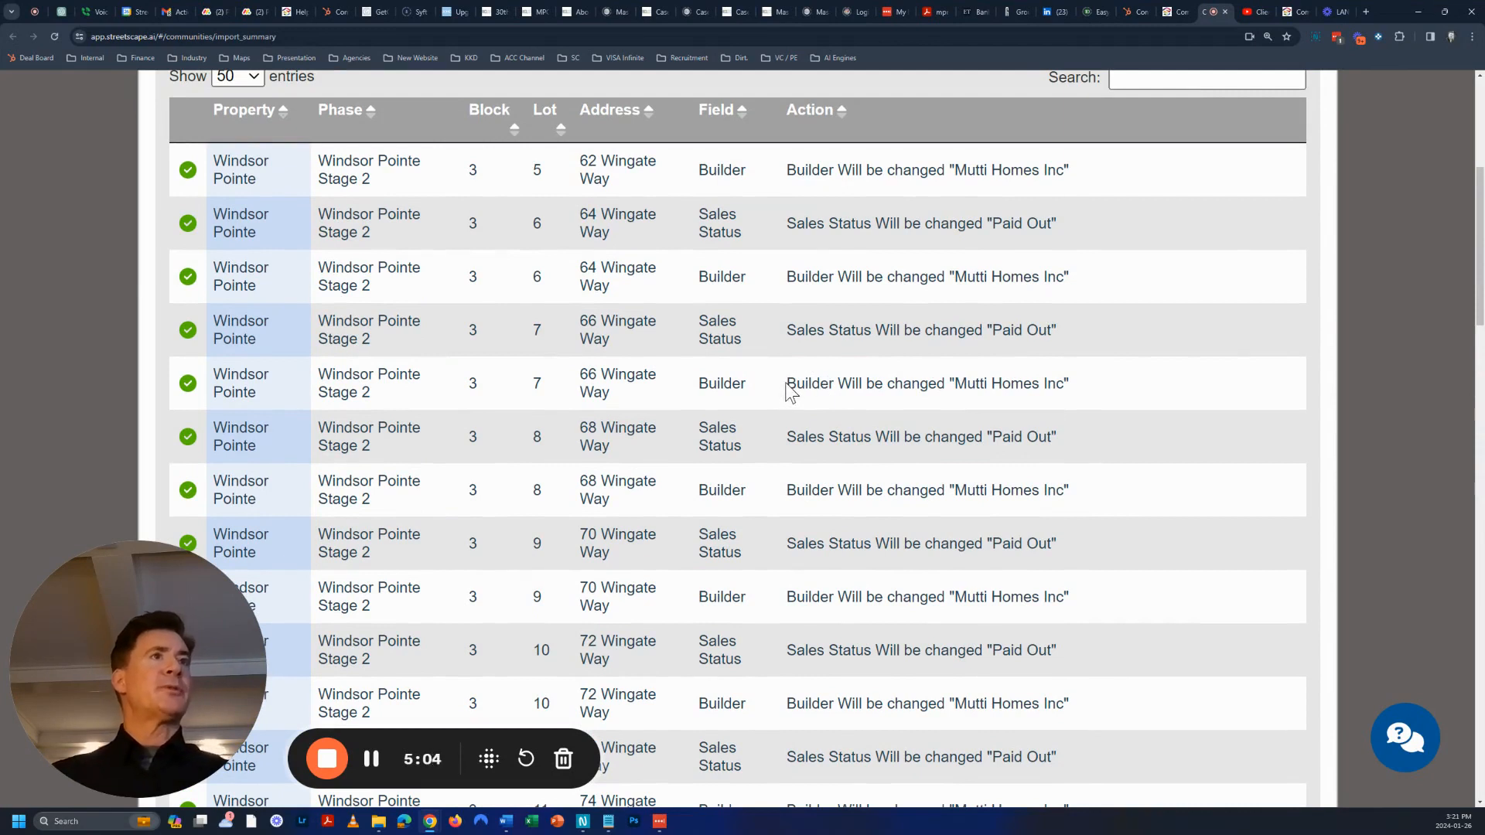
Highlight lot 7's Builder field change to Mutti Homes
mouse_move(786, 385)
left_mouse_down()
mouse_move(1087, 384)
mouse_move(799, 384)
left_mouse_up()
left_click(861, 384)
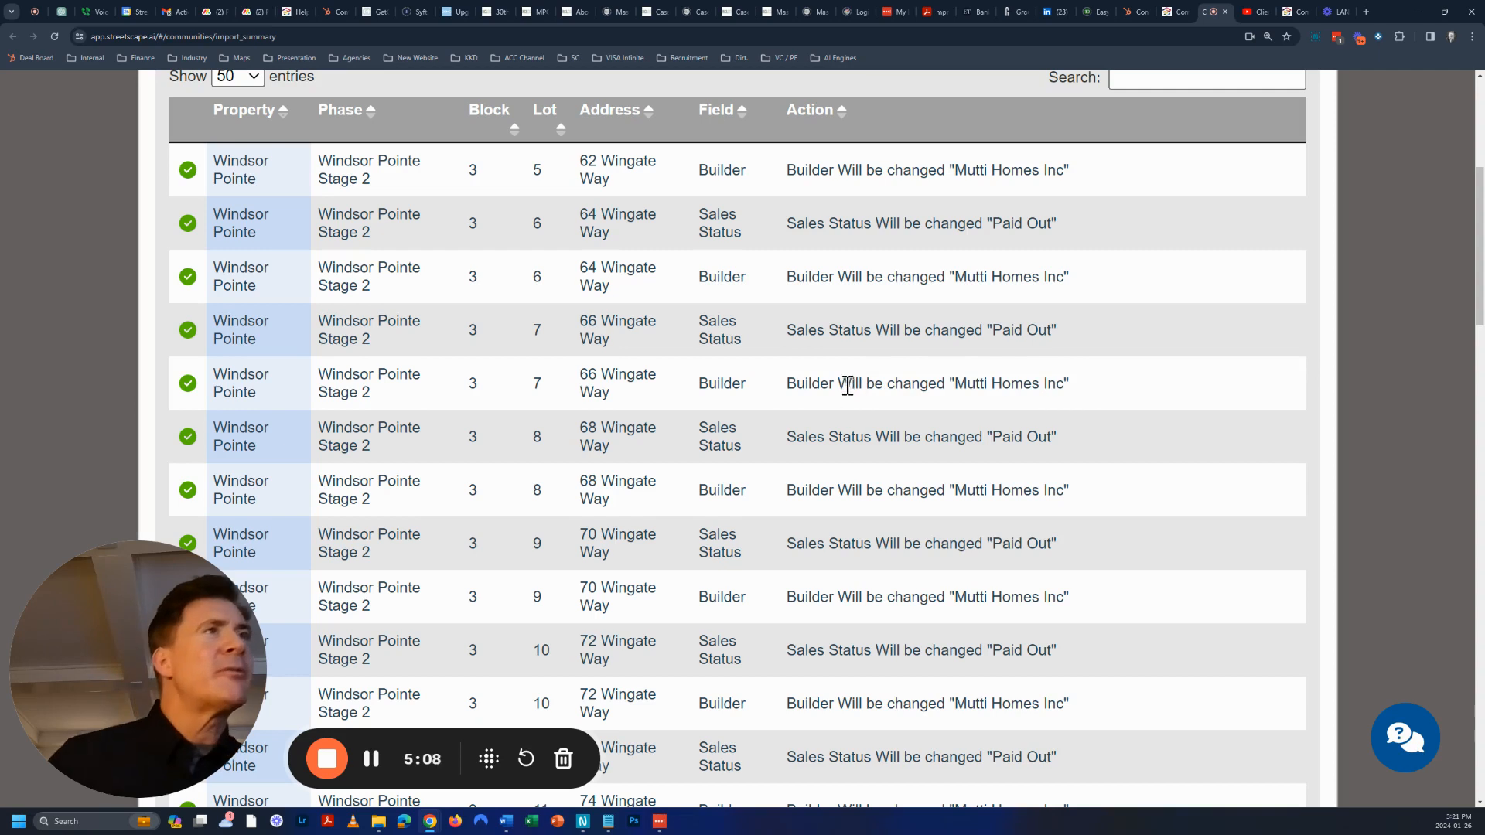
left_click_drag(790, 384, 1080, 389)
left_click(1080, 390)
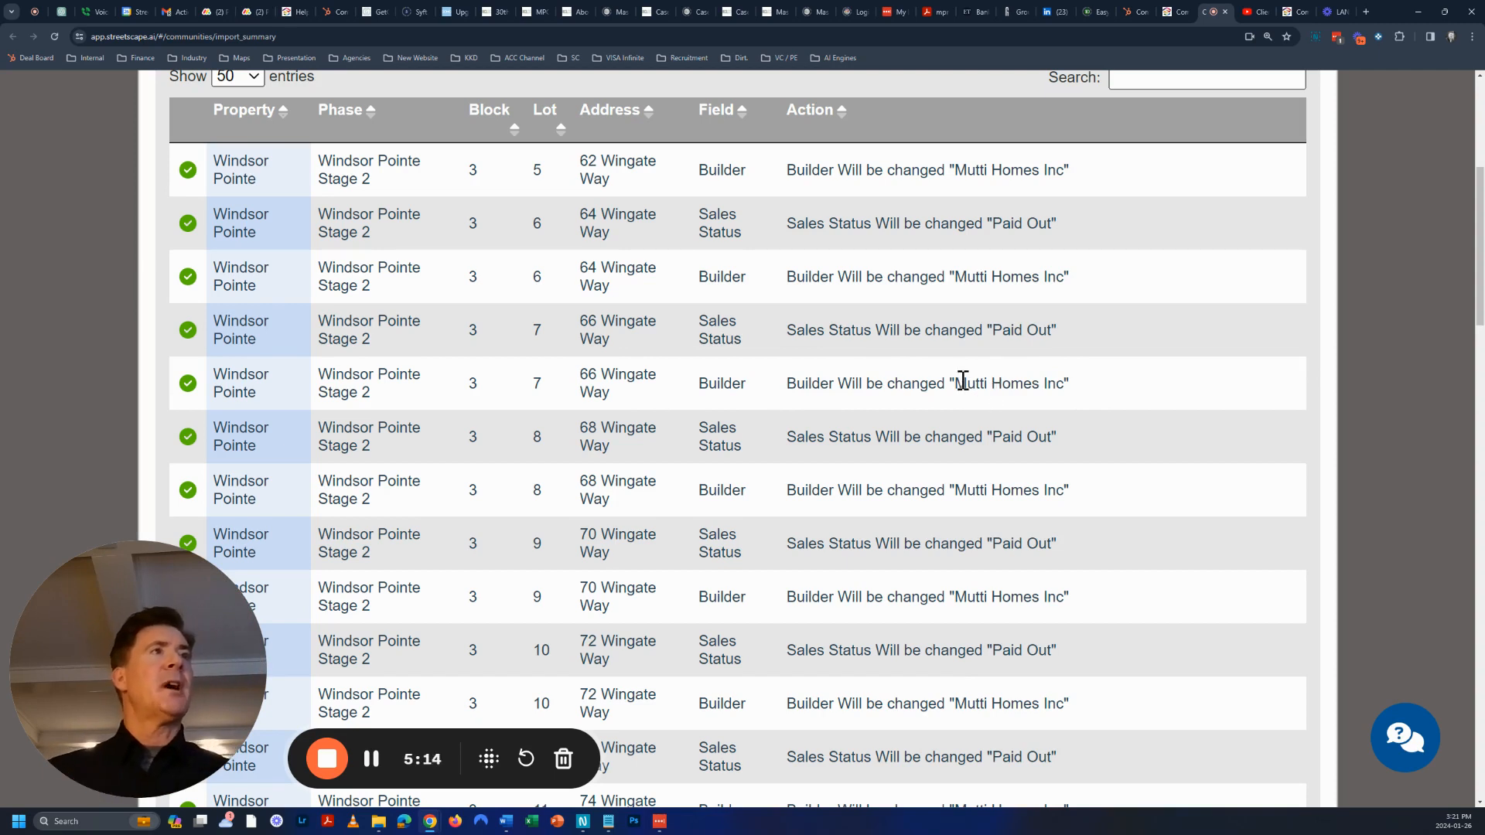
left_click_drag(957, 383, 1032, 385)
left_click(1032, 384)
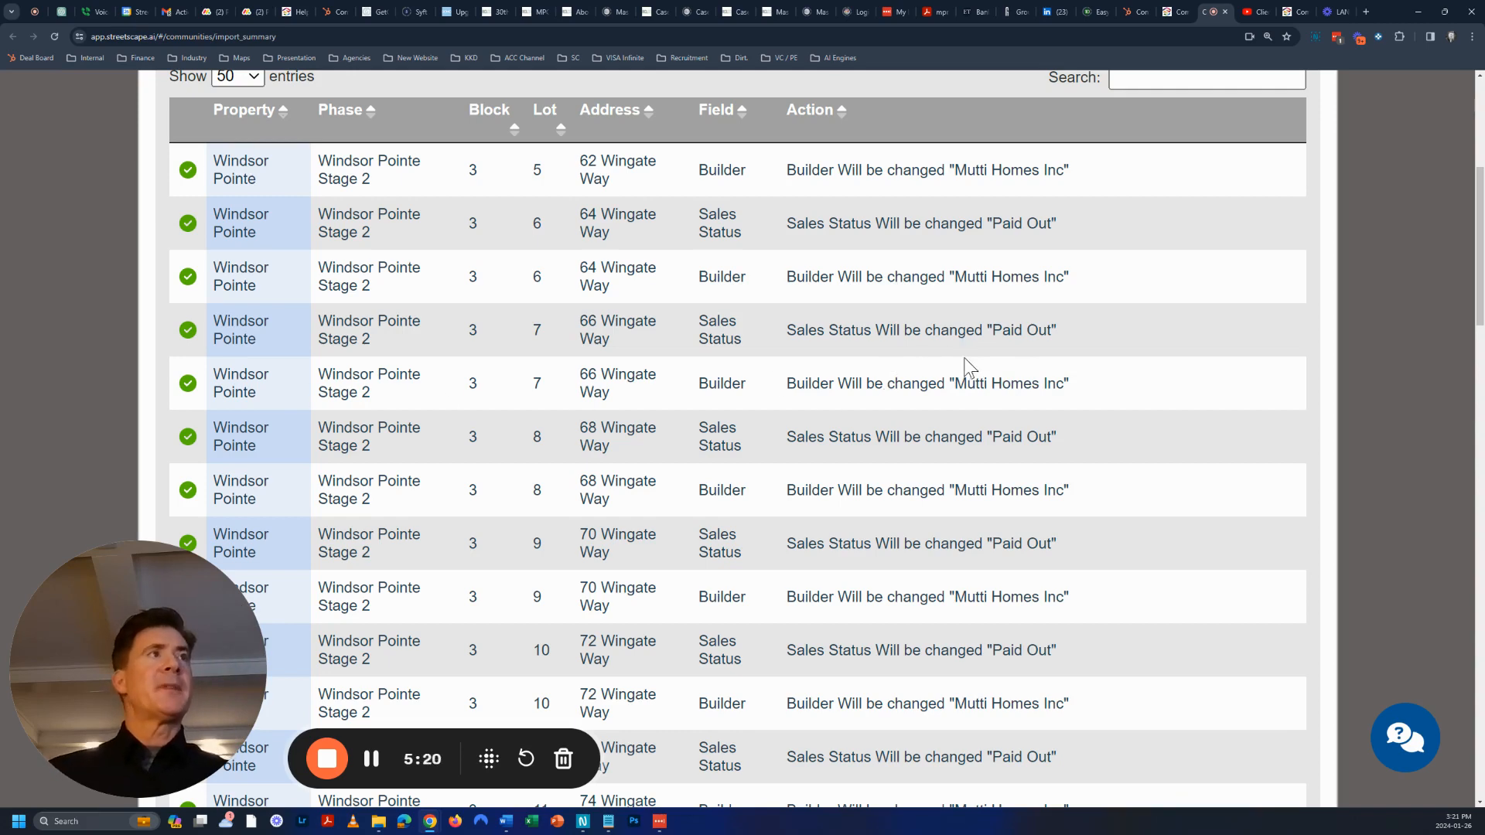
left_click_drag(698, 385, 944, 384)
Scroll through the remaining changes and return to the Property Inventory Sync Preview
scroll(804, 337, "up", 5)
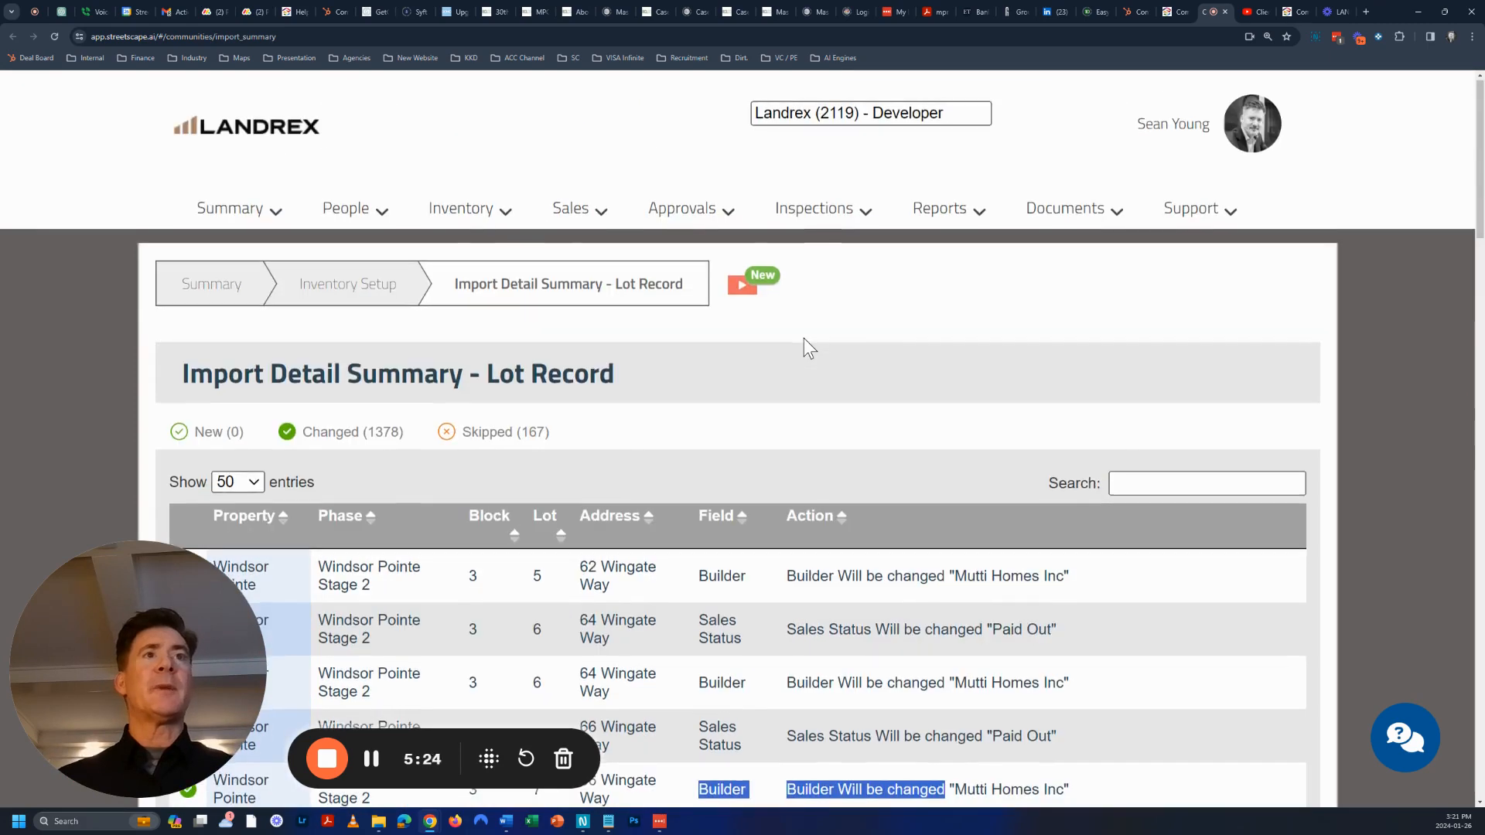
scroll(804, 337, "down", 6)
scroll(804, 337, "down", 8)
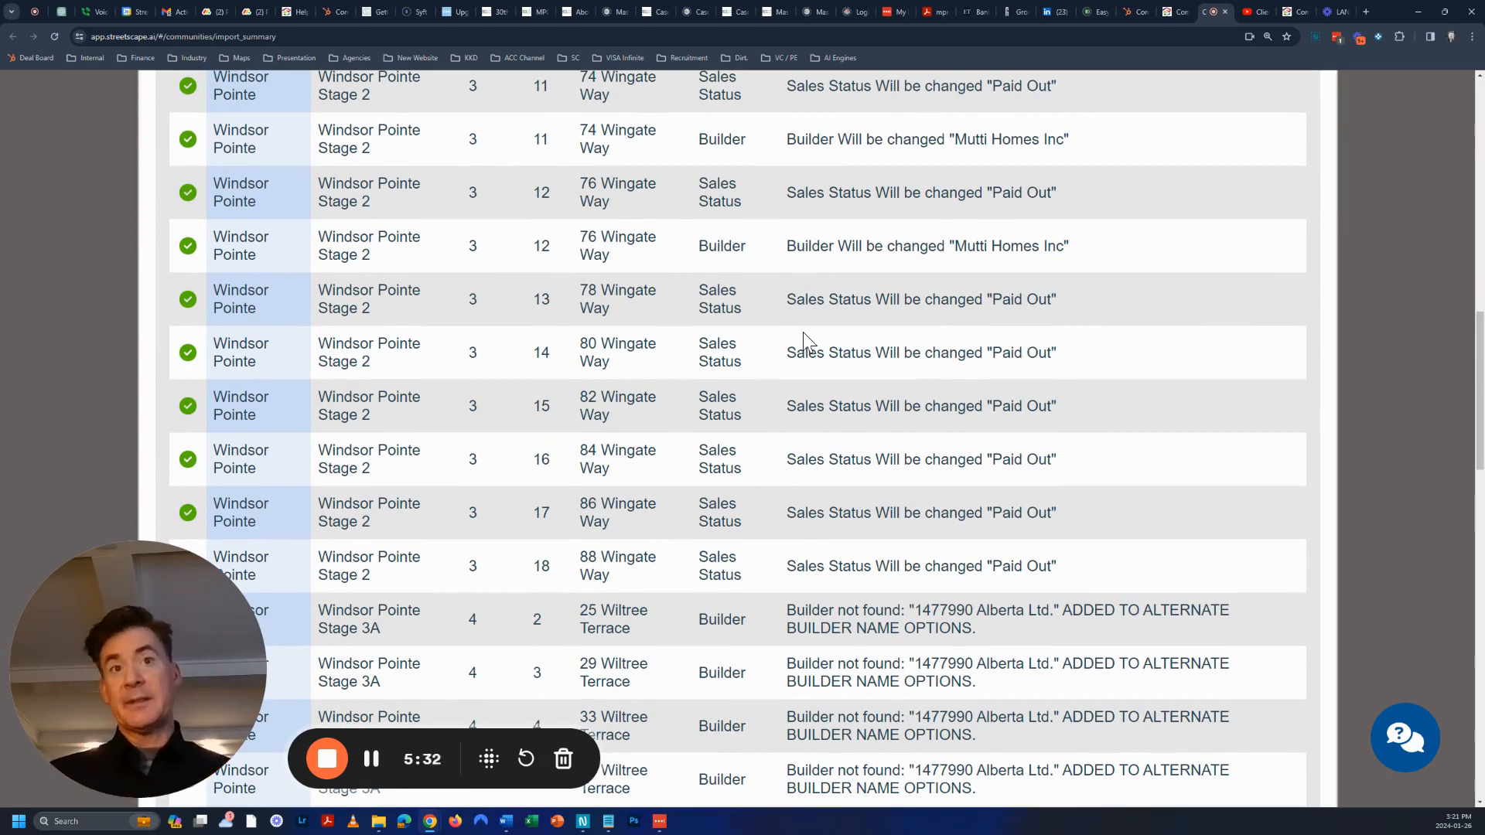
scroll(980, 309, "down", 20)
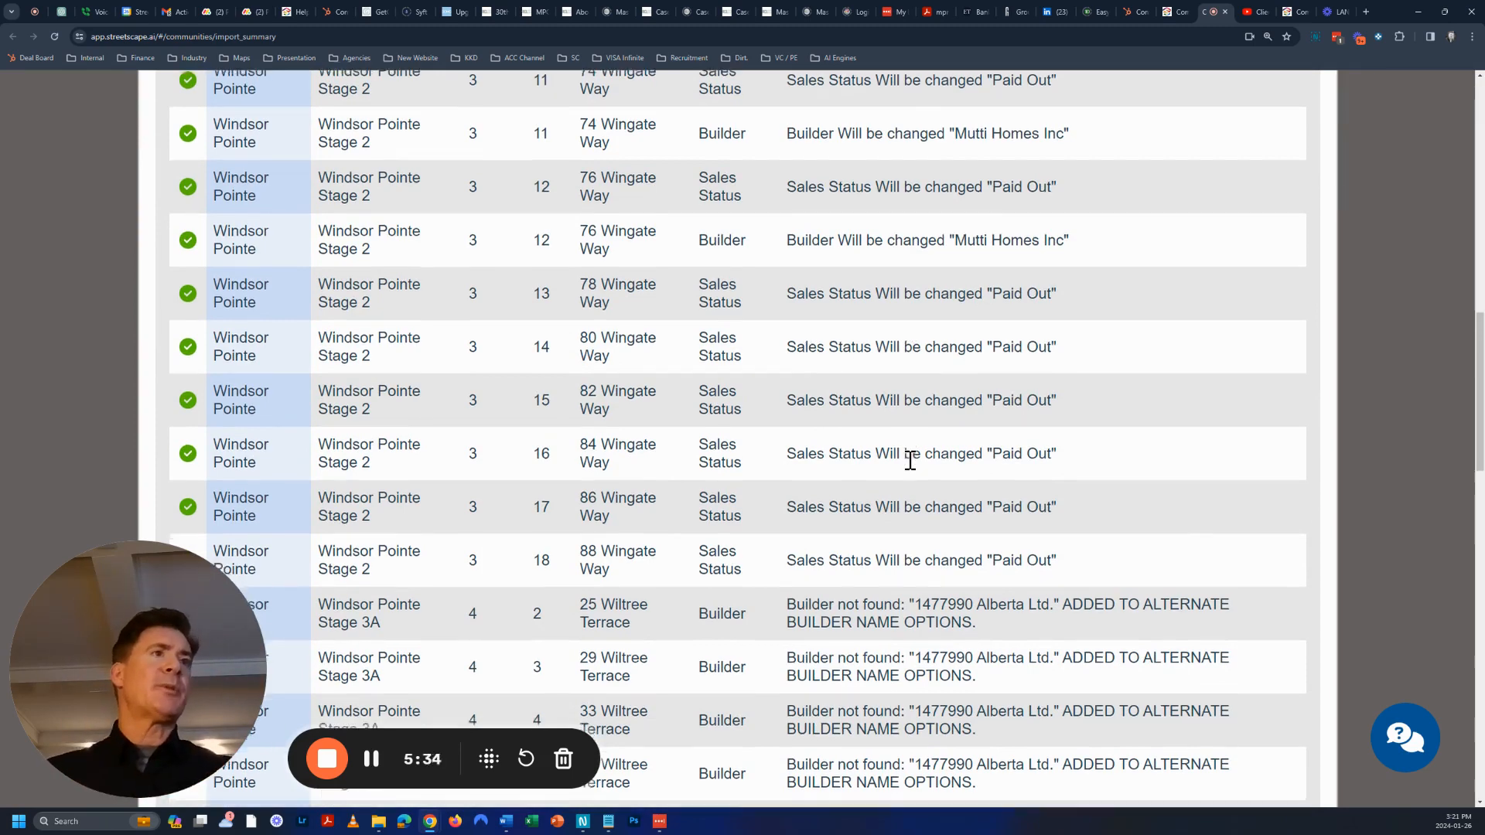
scroll(1042, 429, "up", 20)
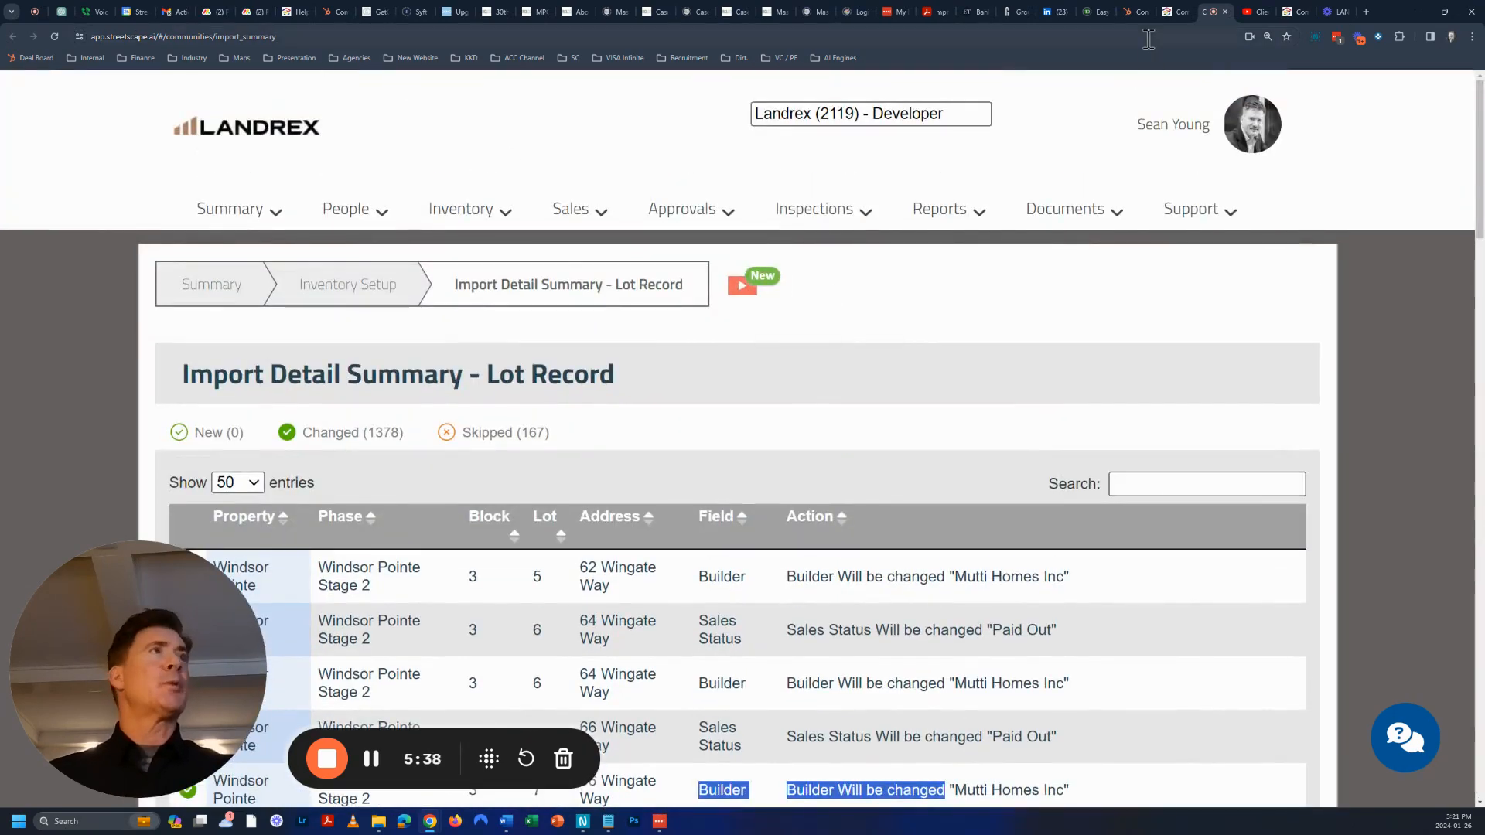
left_click(1223, 11)
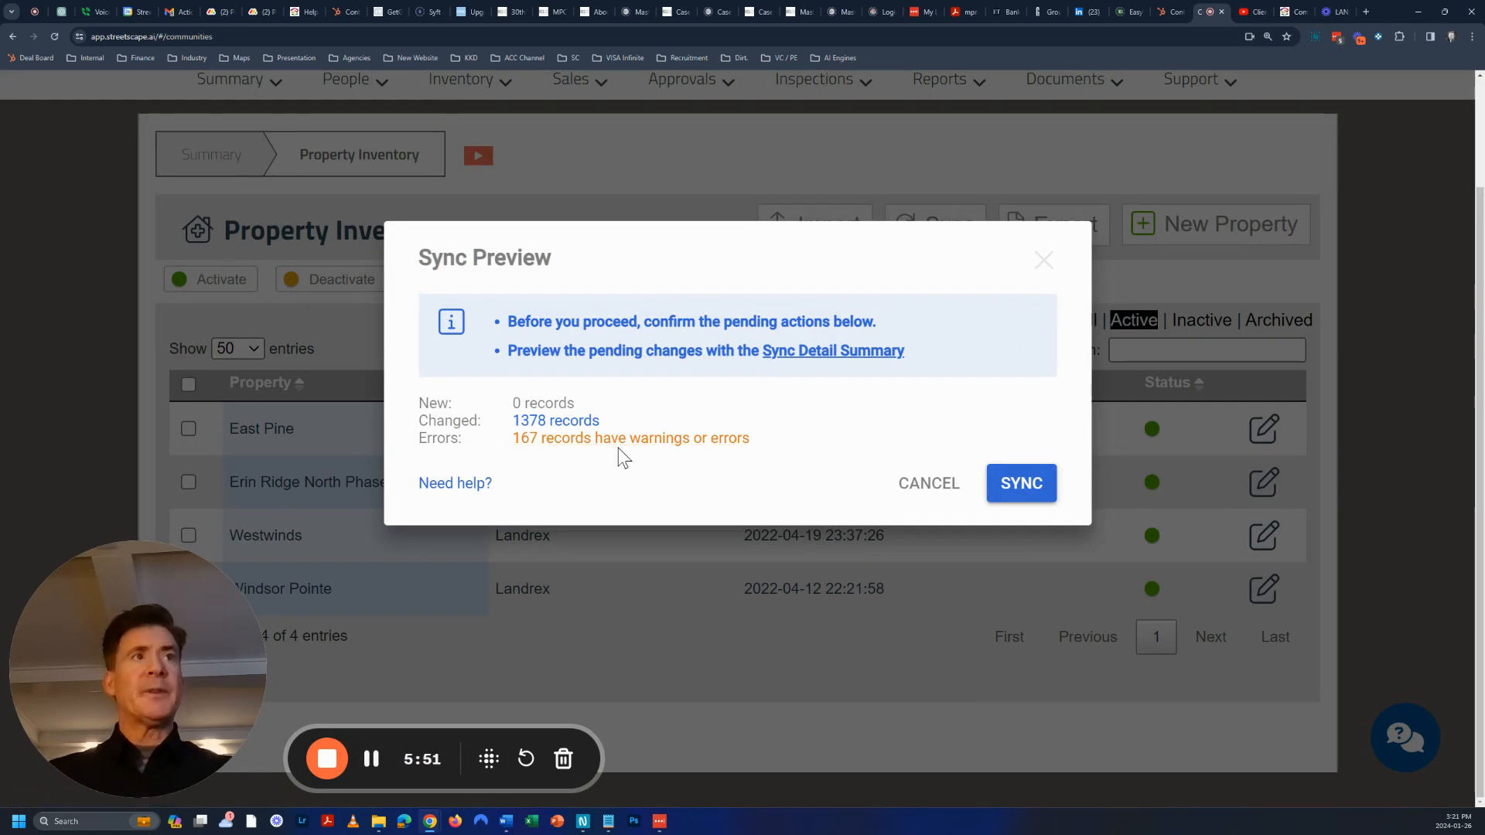
Sync the 1378 changed records and view the completed sync's details
left_click(1022, 487)
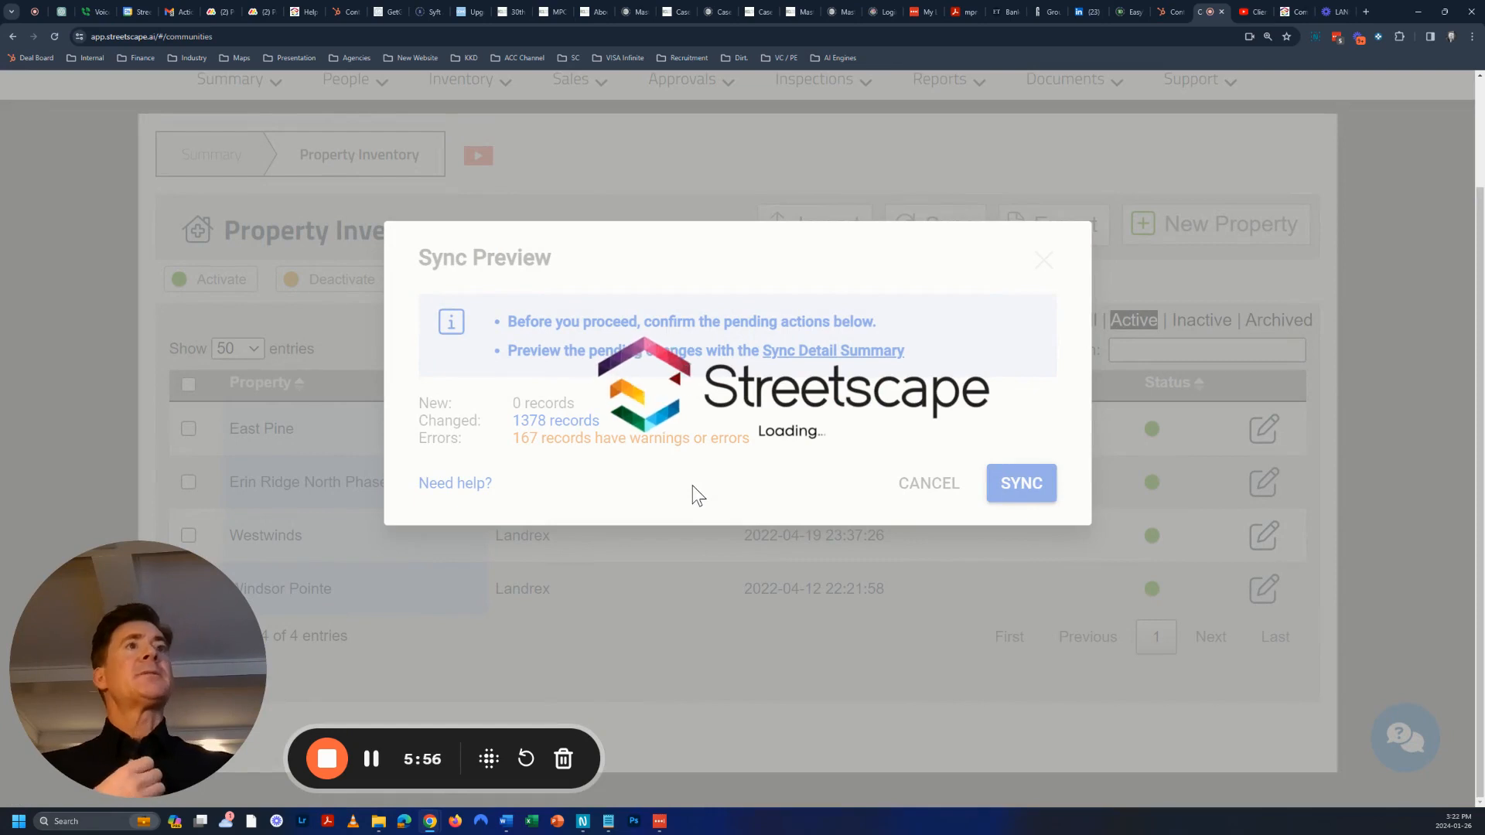
left_click(372, 758)
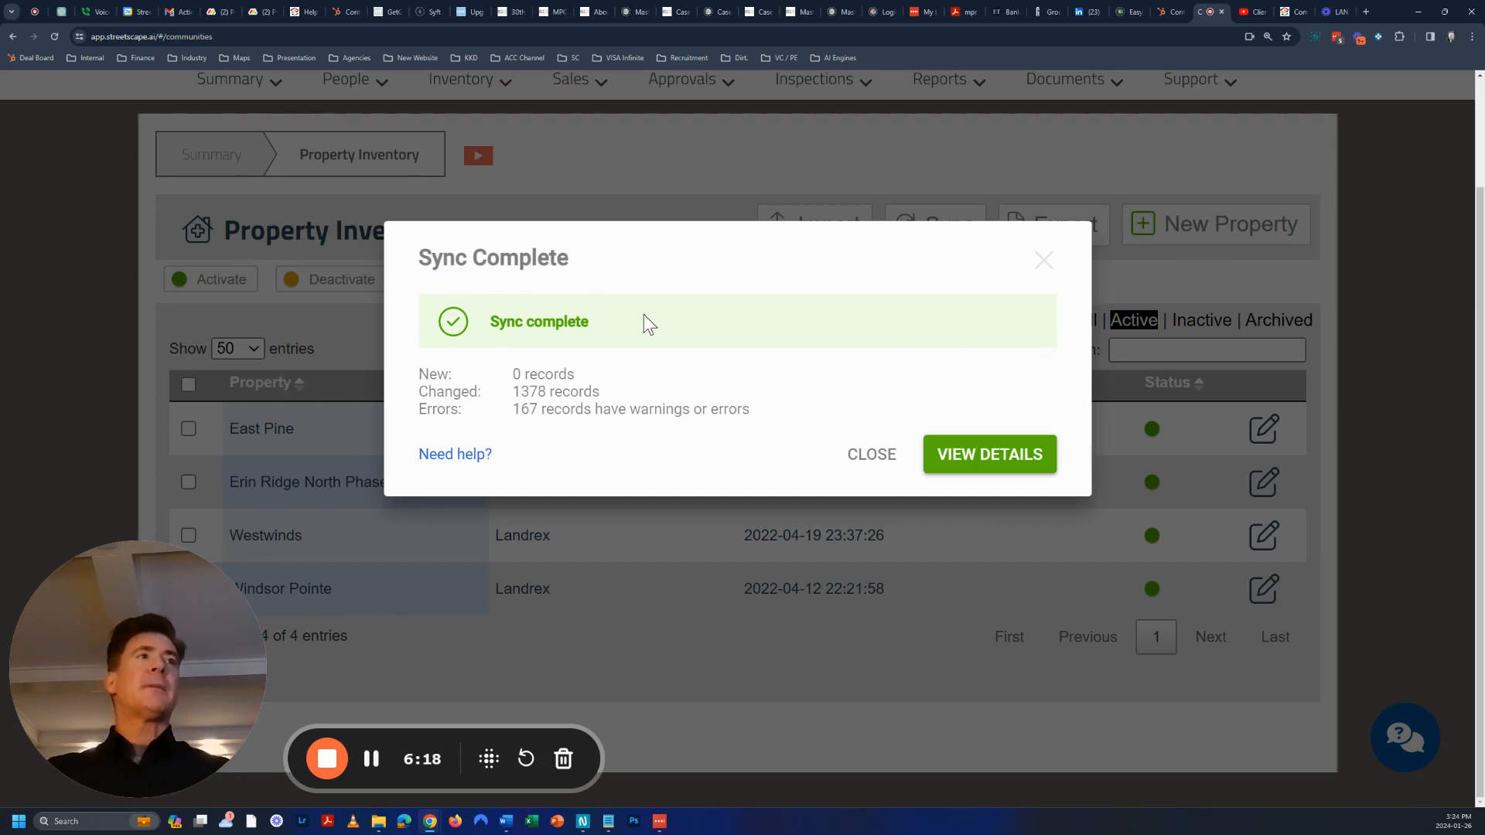
left_click(982, 463)
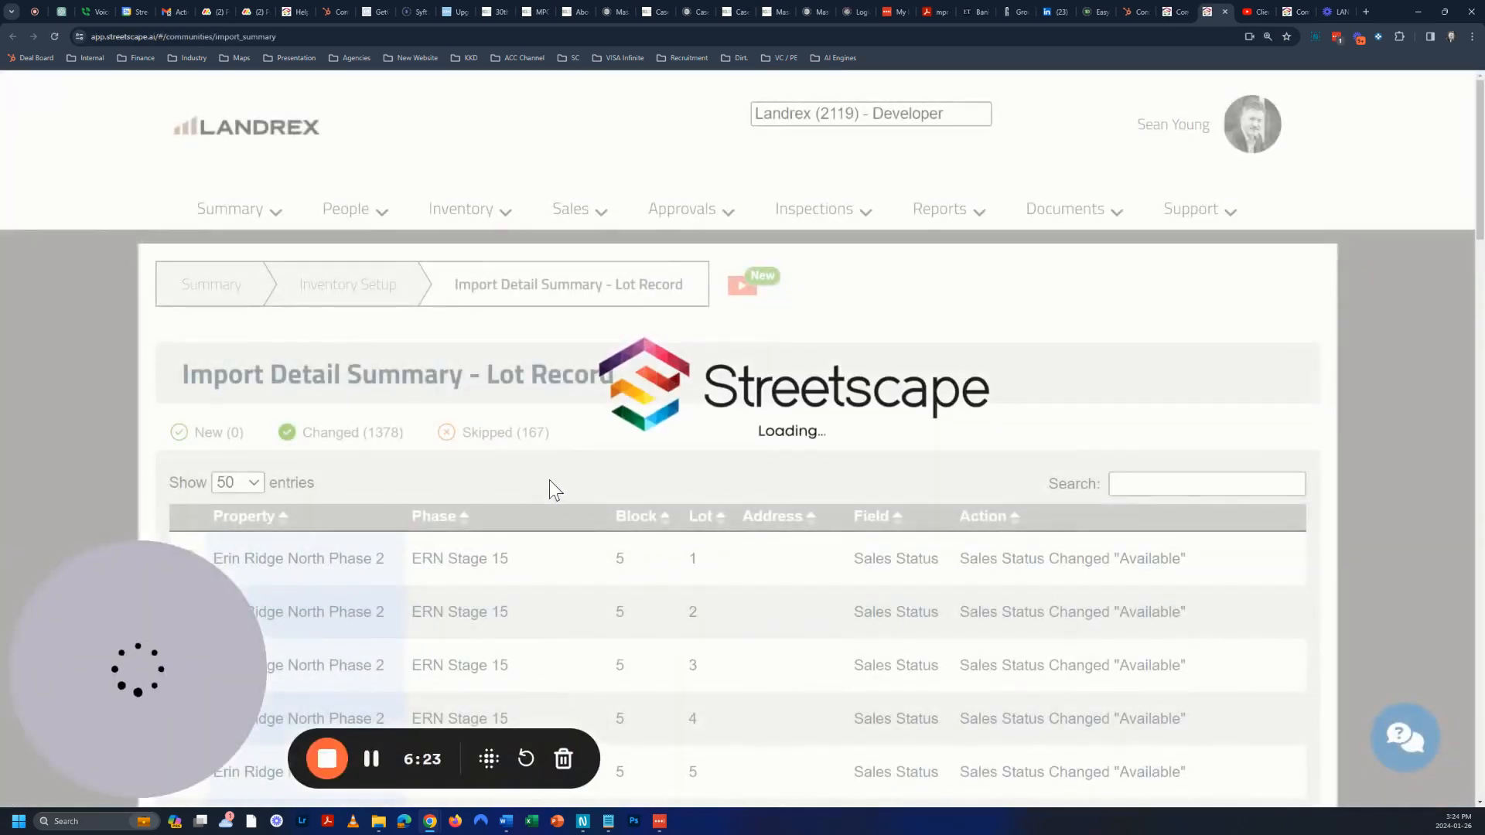
scroll(700, 553, "down", 3)
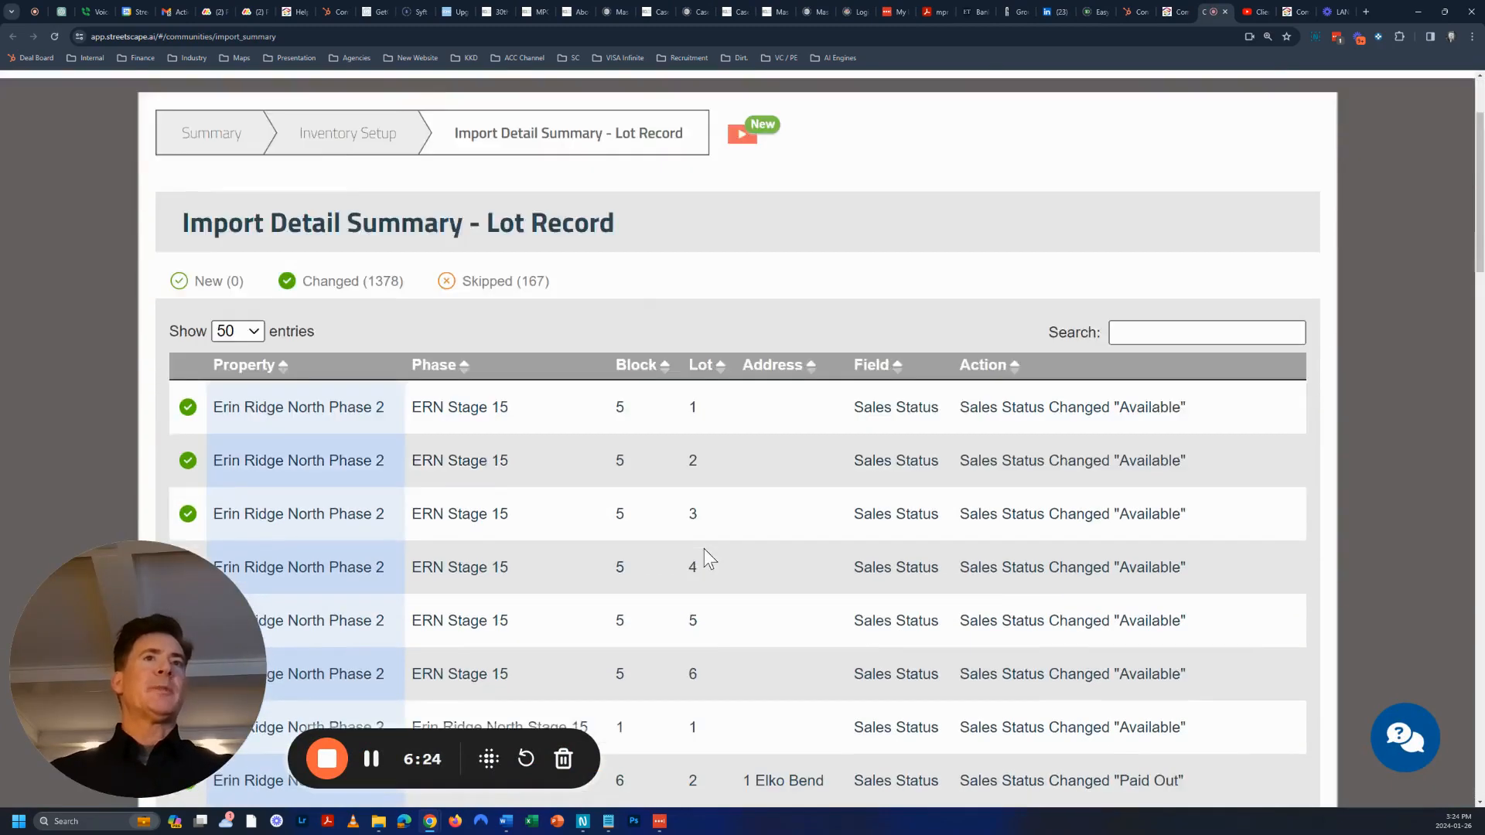
scroll(629, 508, "down", 7)
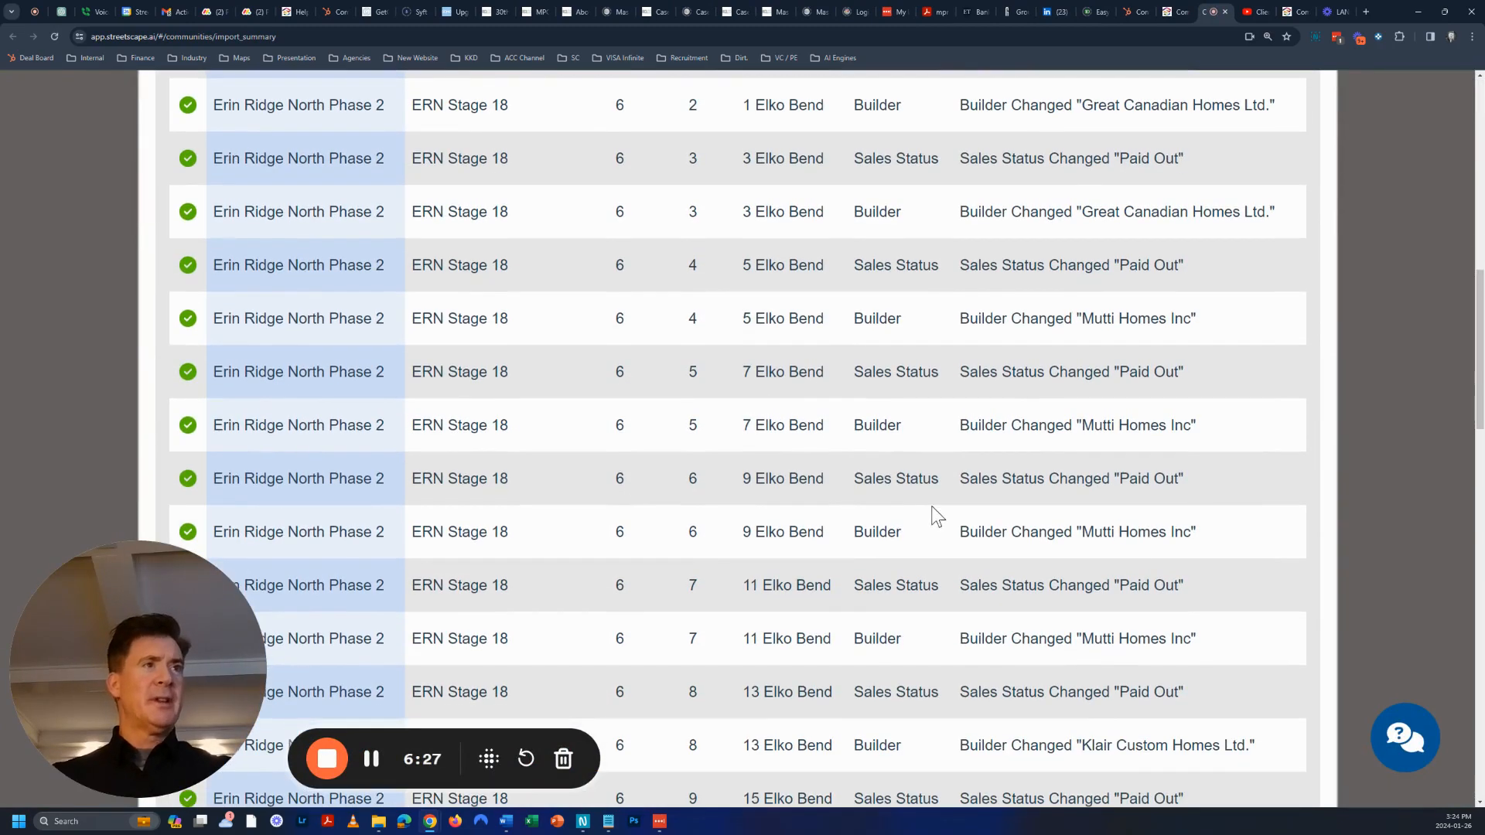
left_click_drag(863, 479, 1021, 473)
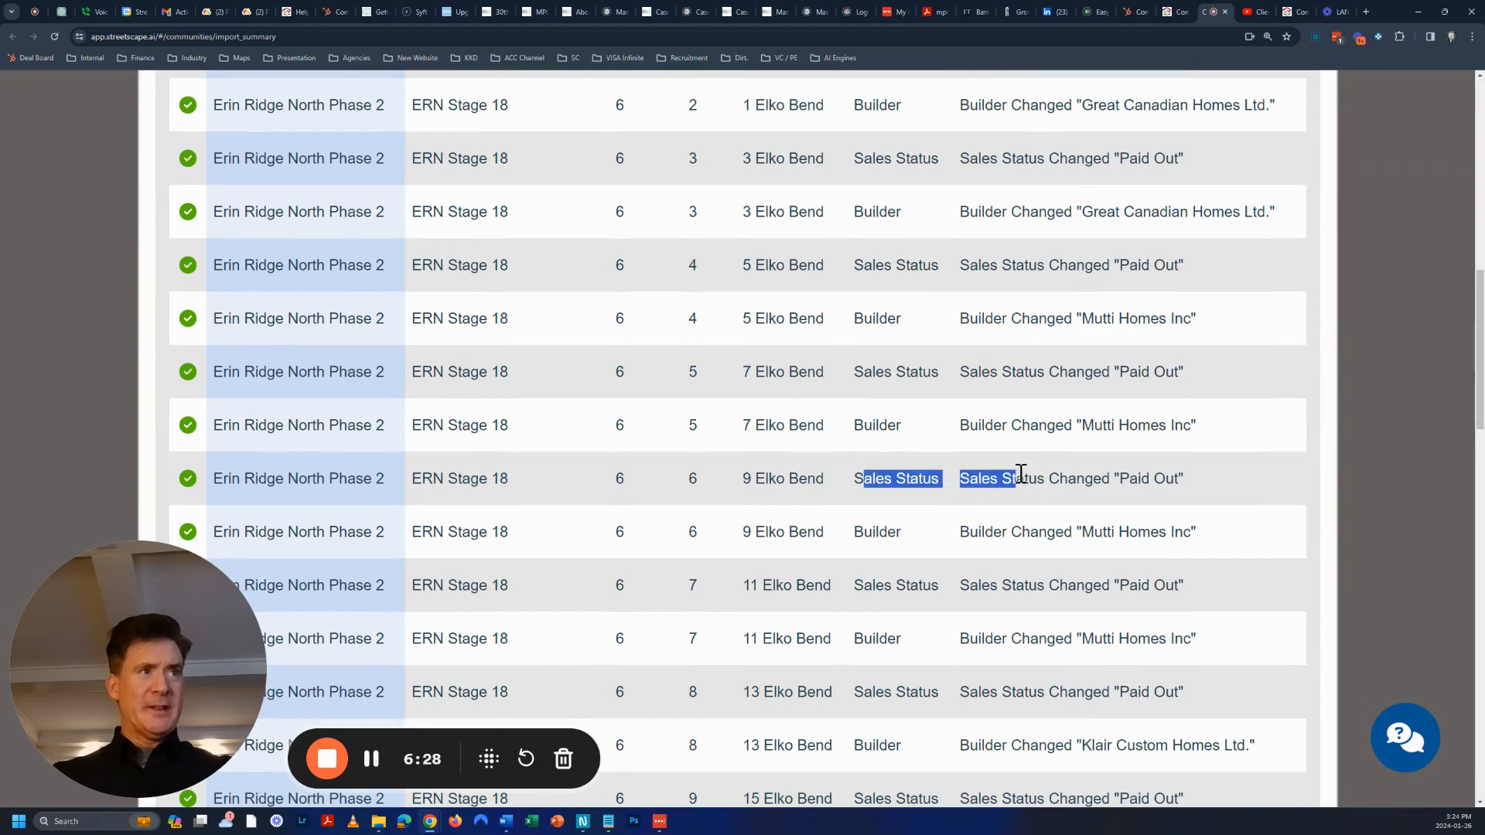
left_click_drag(863, 425, 1027, 439)
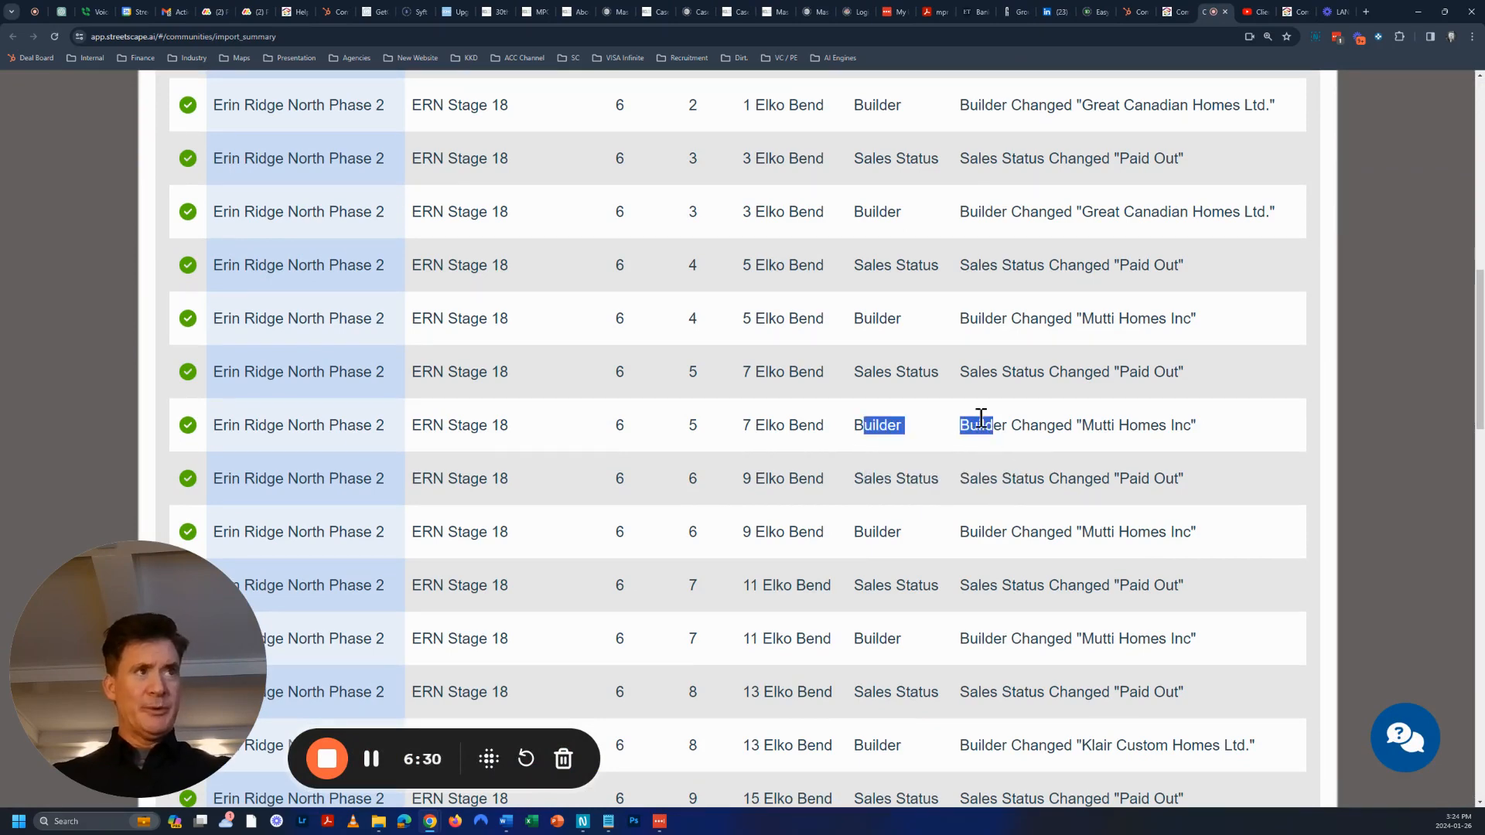
scroll(934, 444, "up", 2)
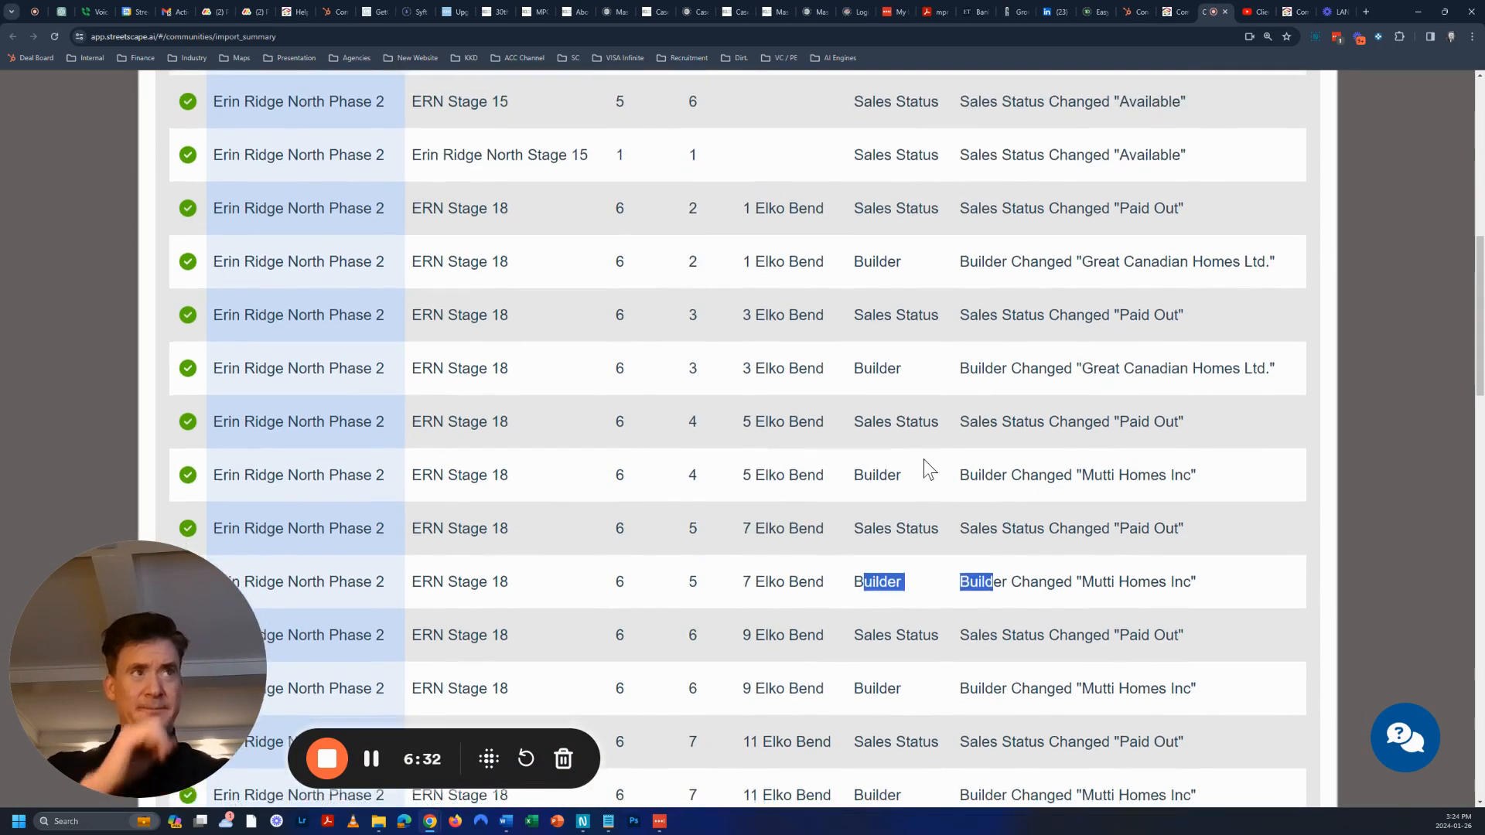
scroll(923, 459, "down", 12)
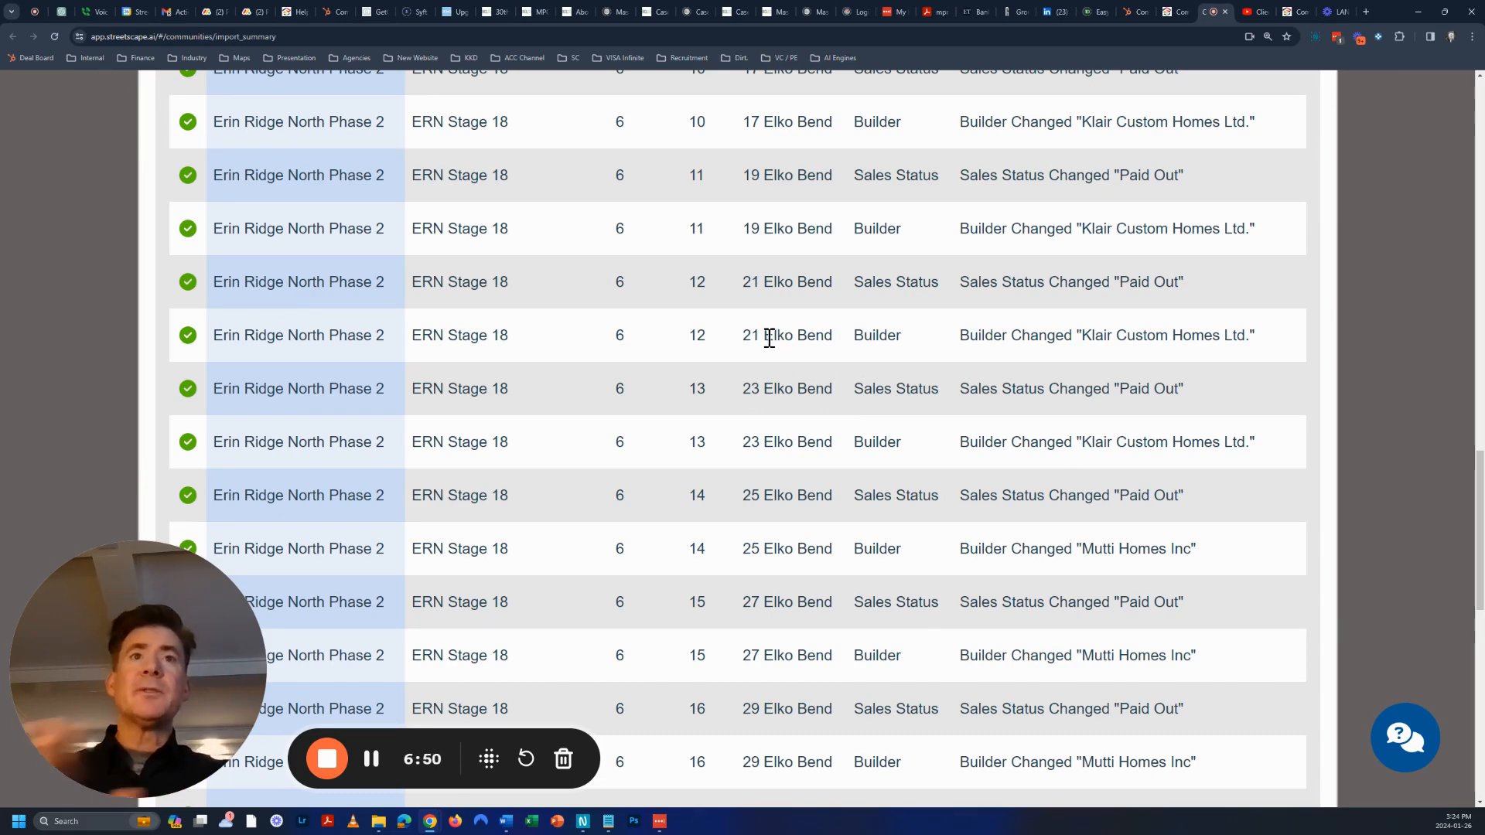
scroll(822, 360, "up", 12)
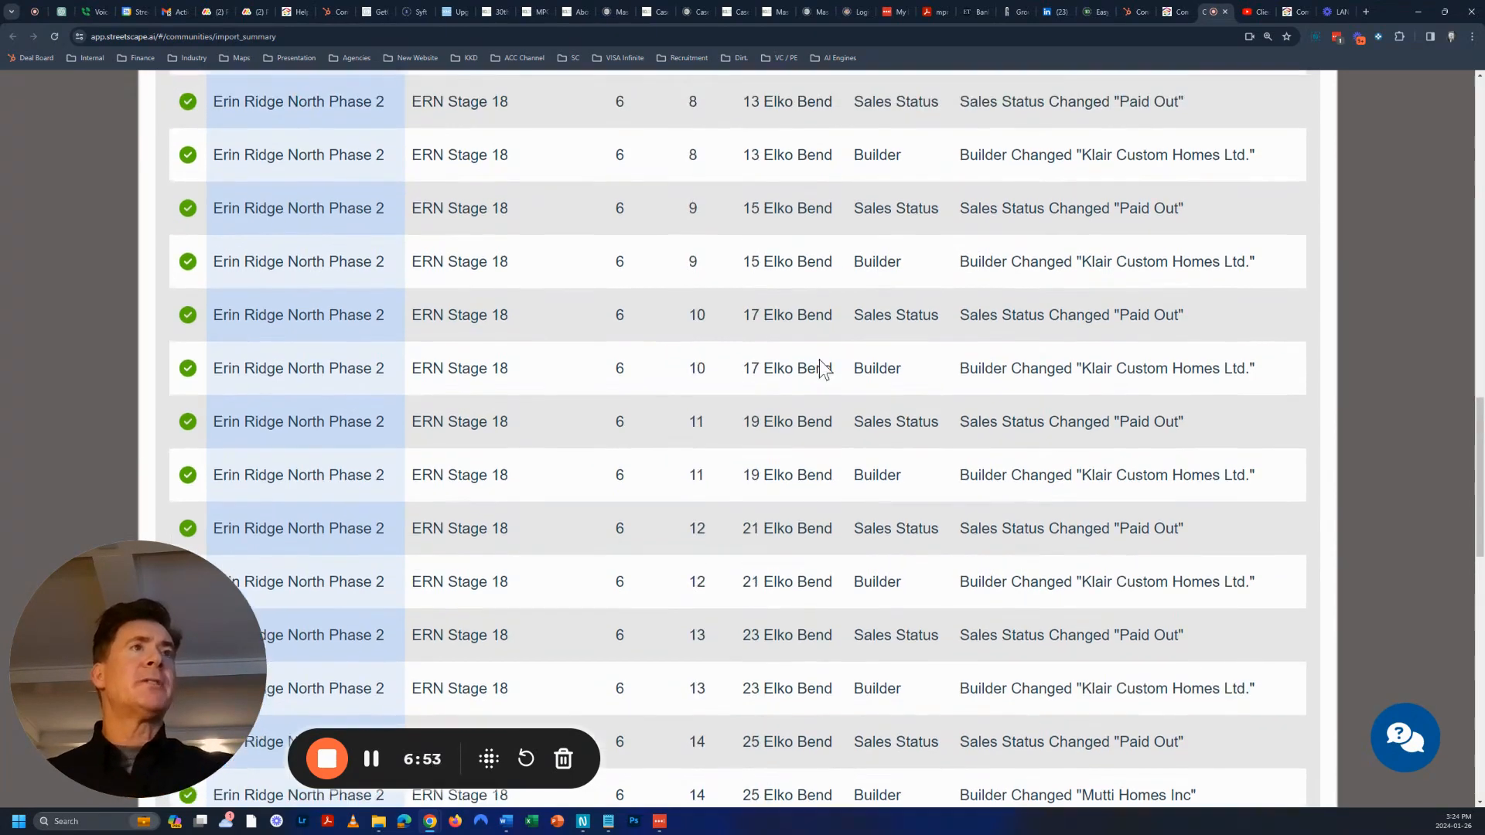
scroll(811, 350, "up", 9)
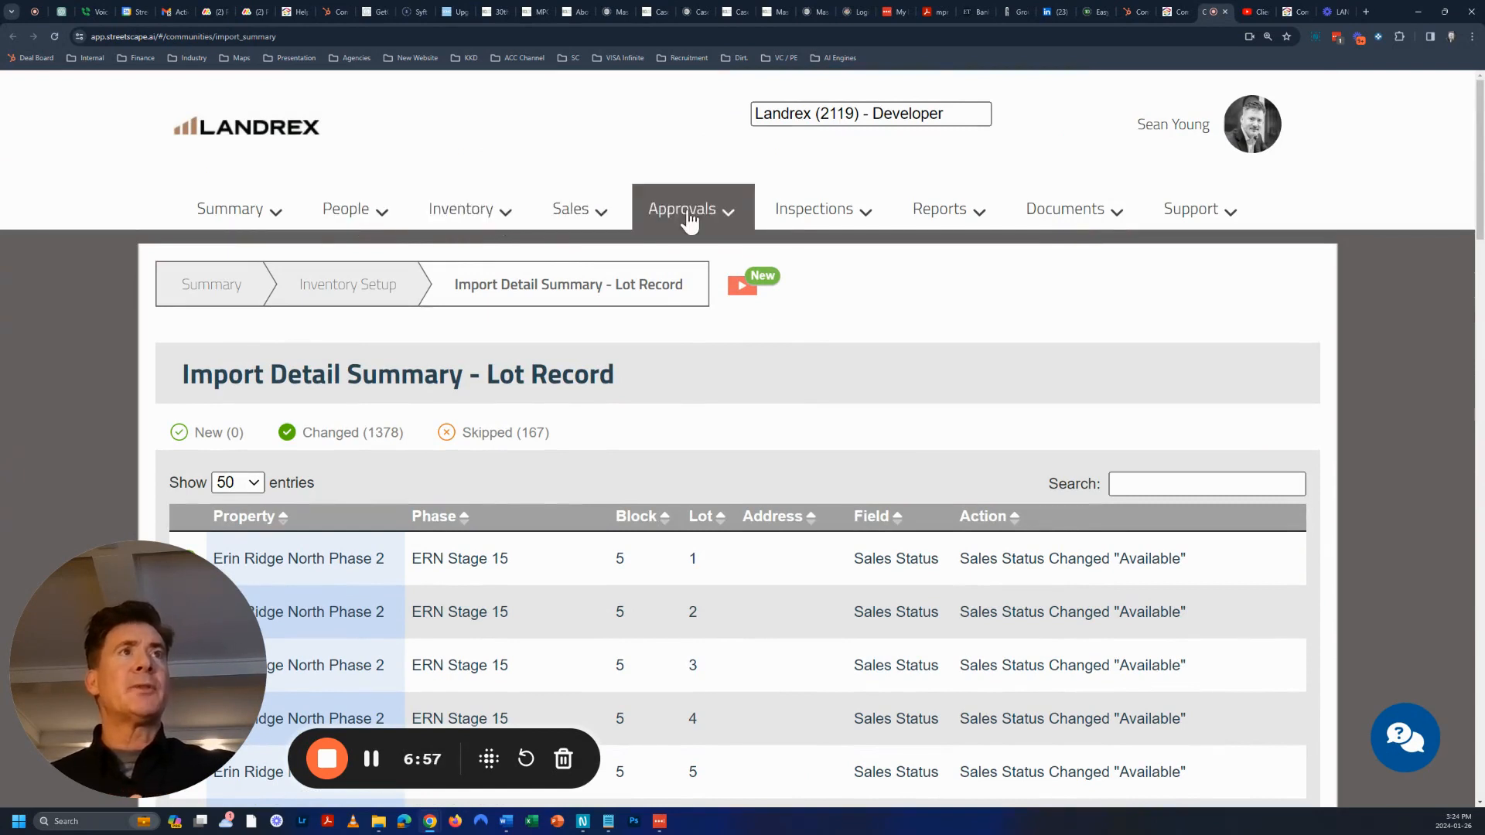
left_click(583, 216)
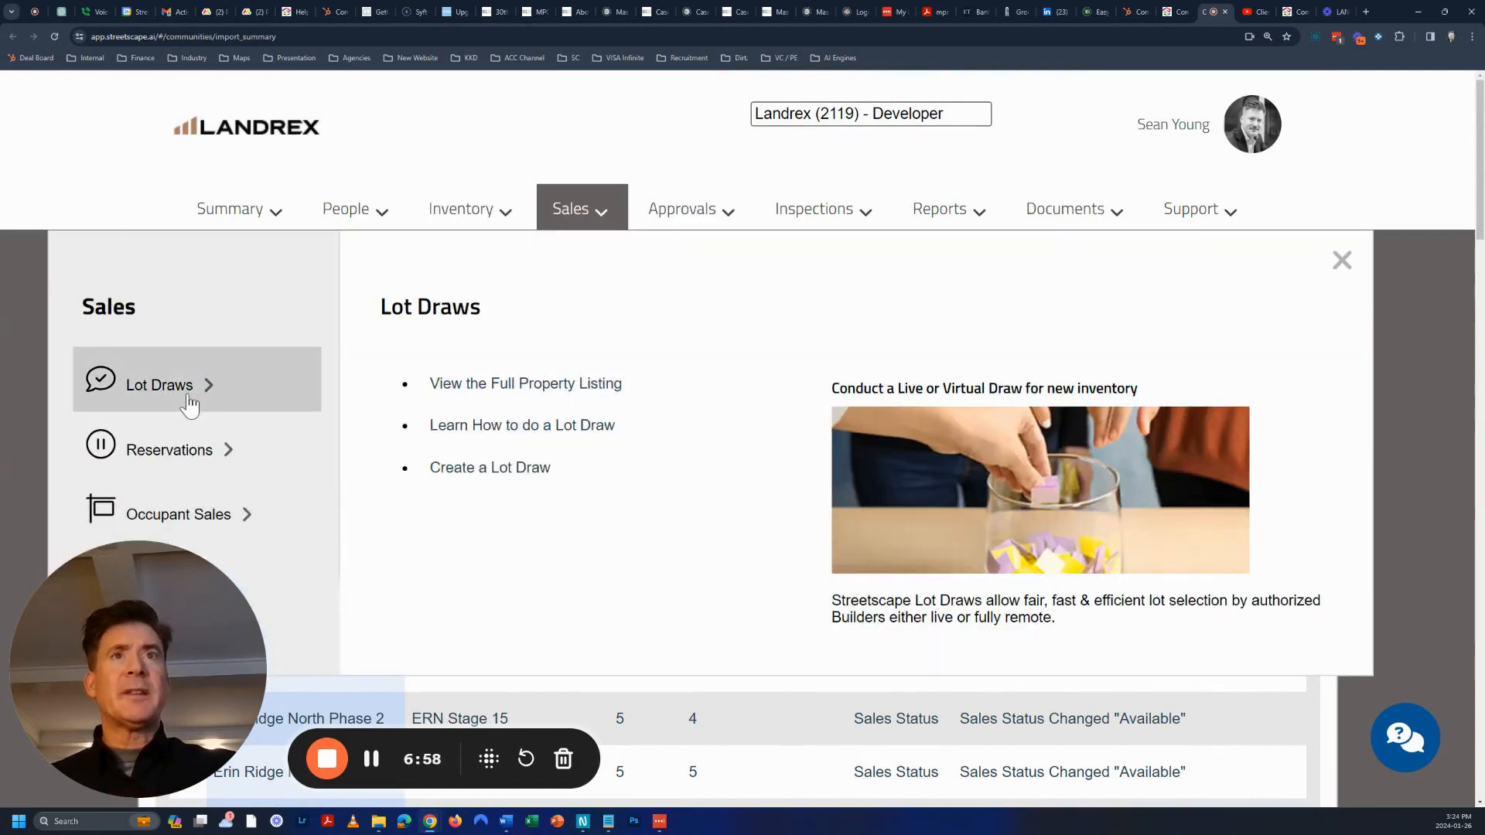
left_click(193, 515)
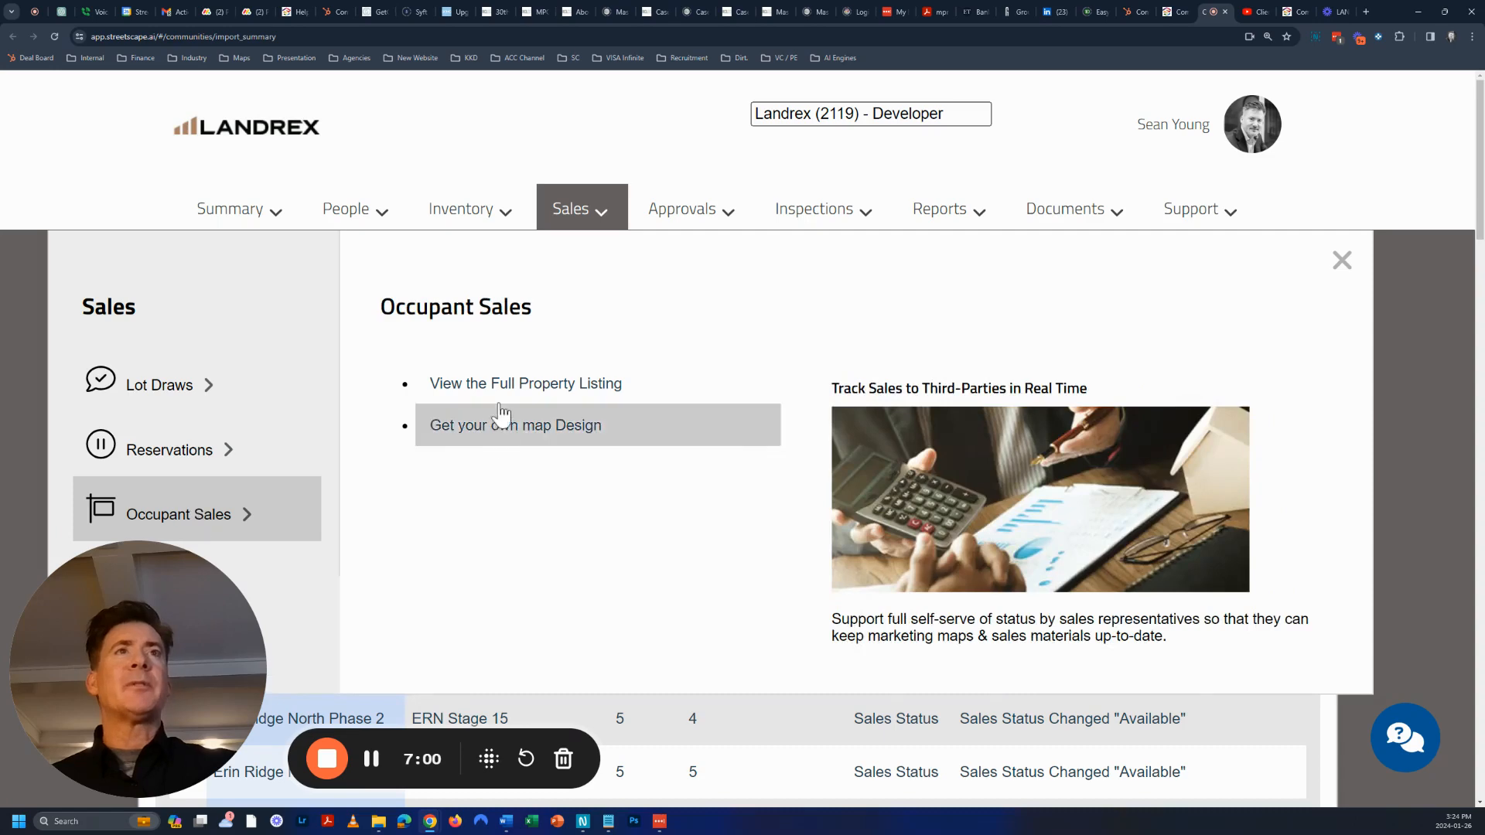
left_click(559, 385)
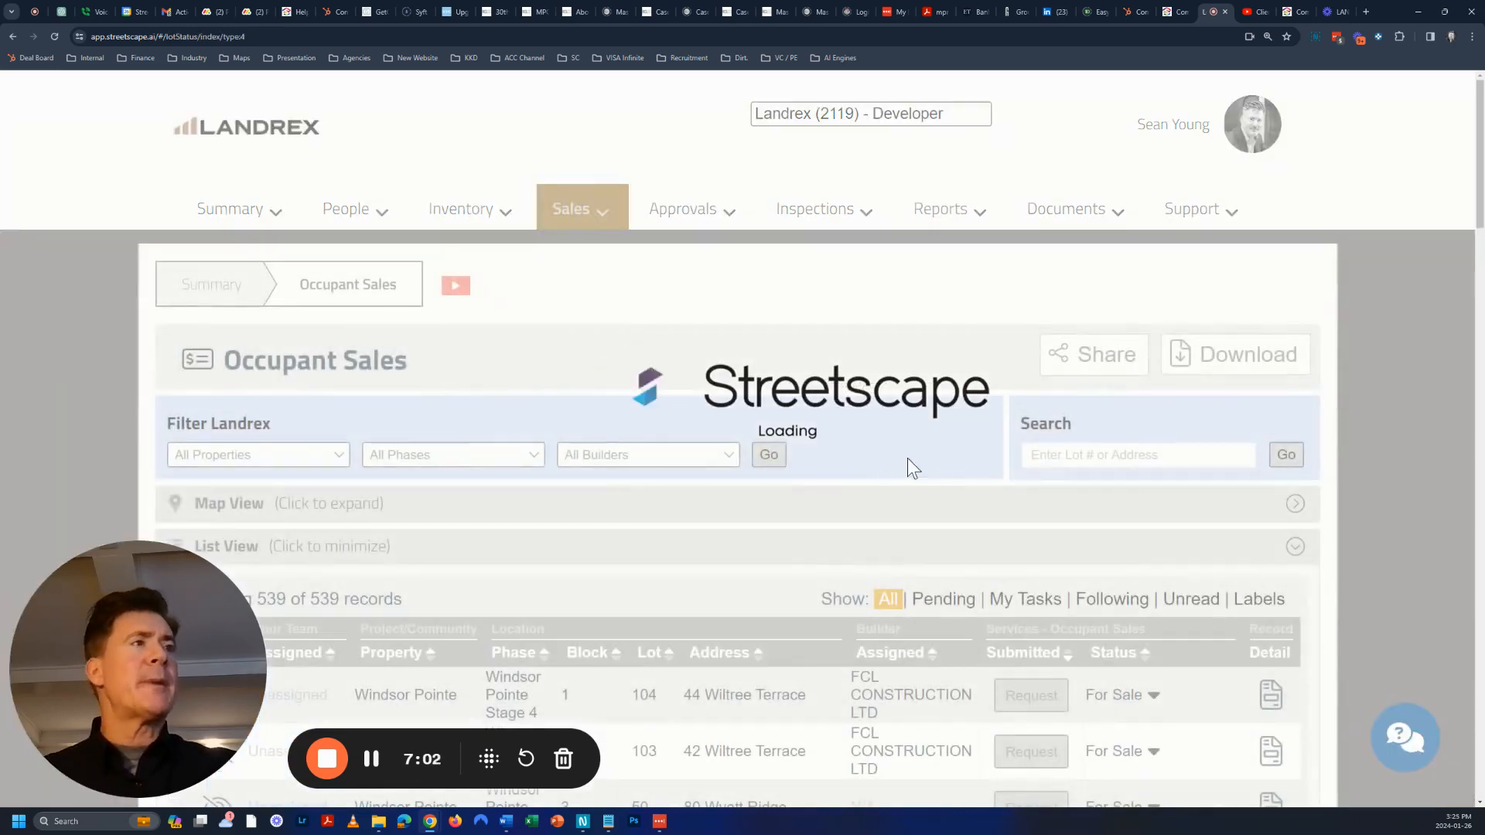
scroll(721, 470, "down", 5)
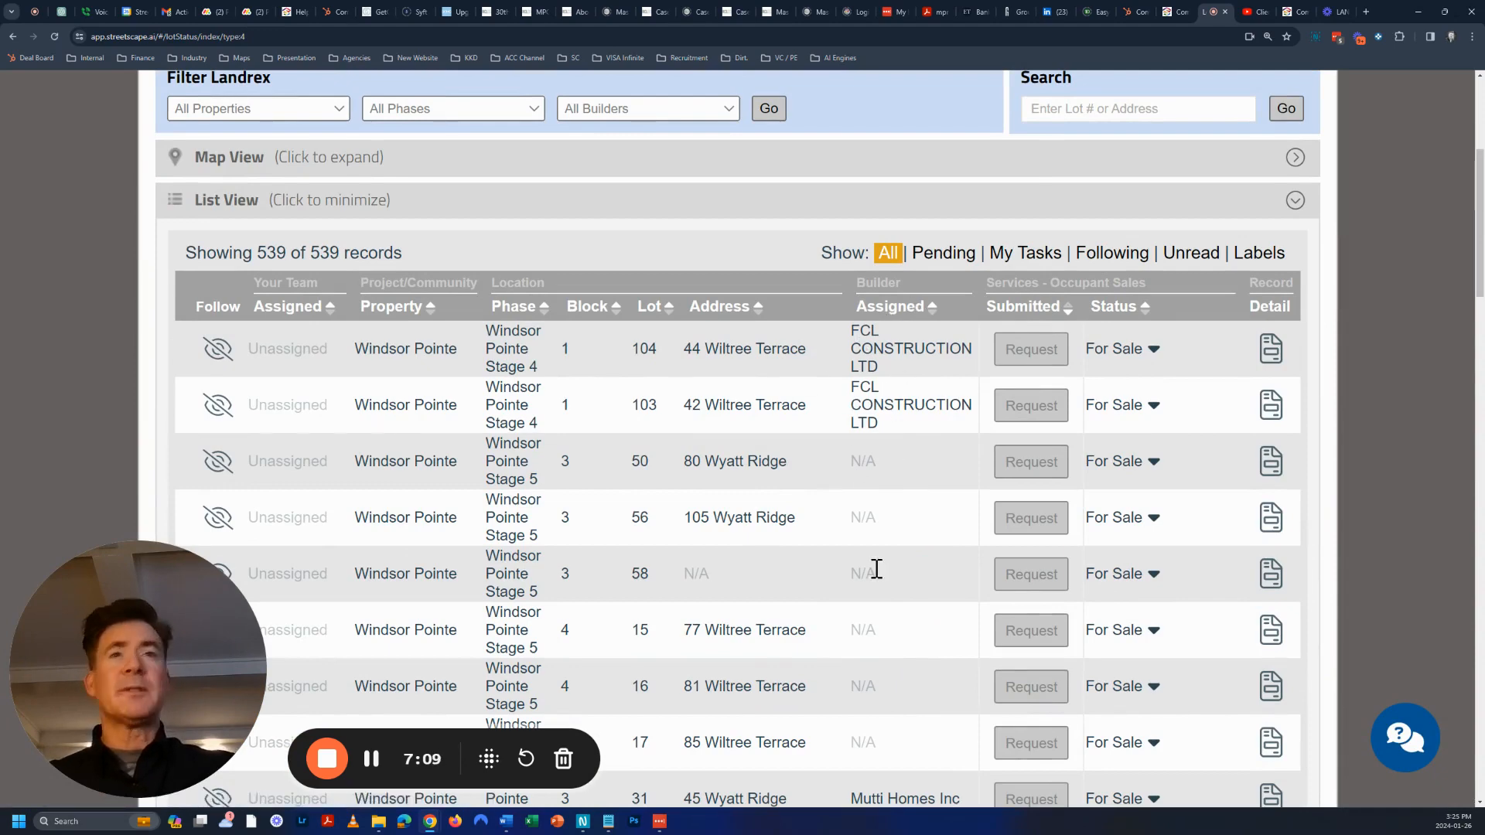
scroll(874, 498, "up", 5)
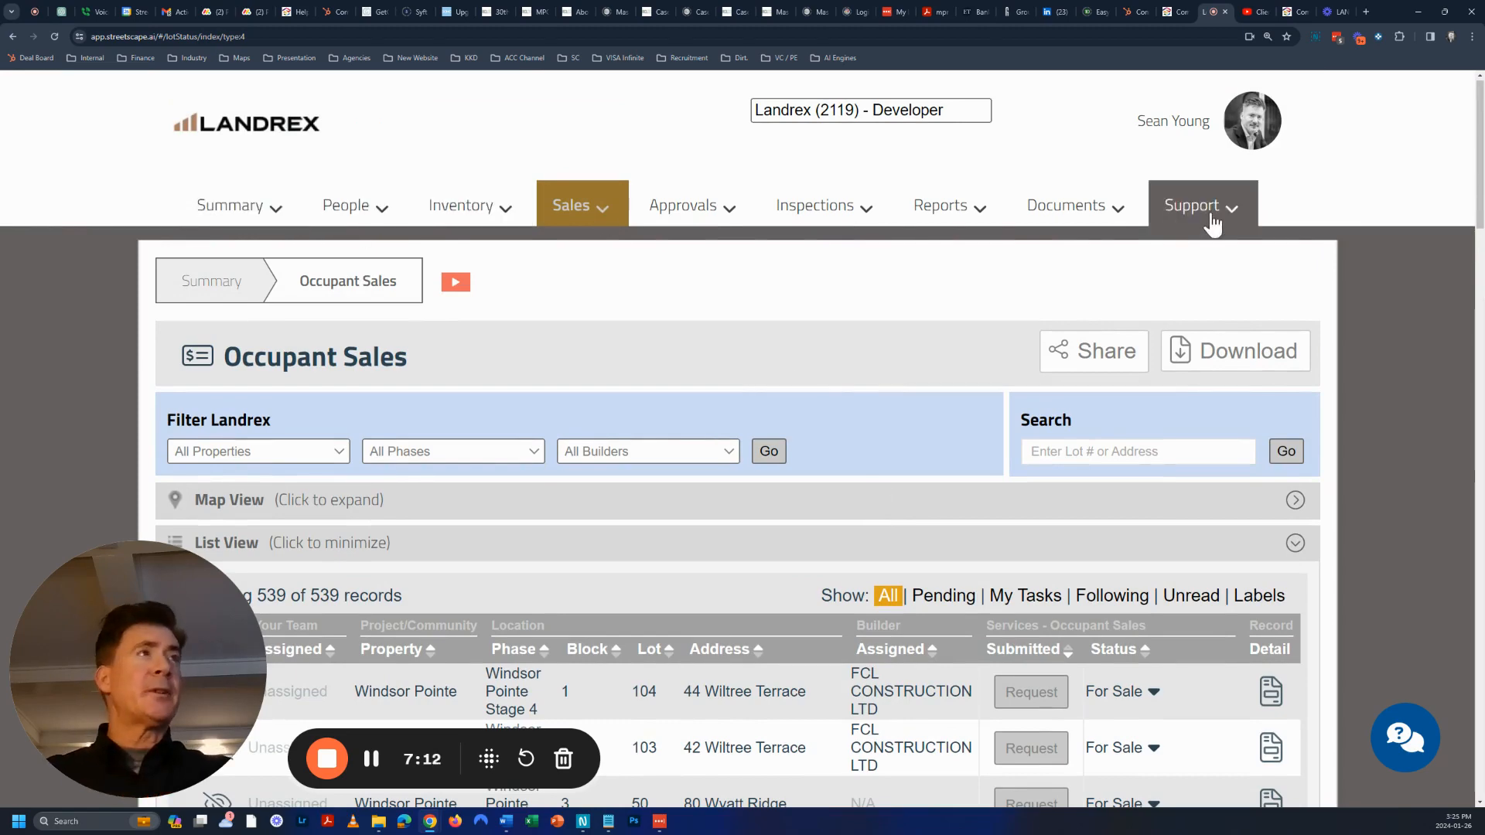
left_click(1249, 221)
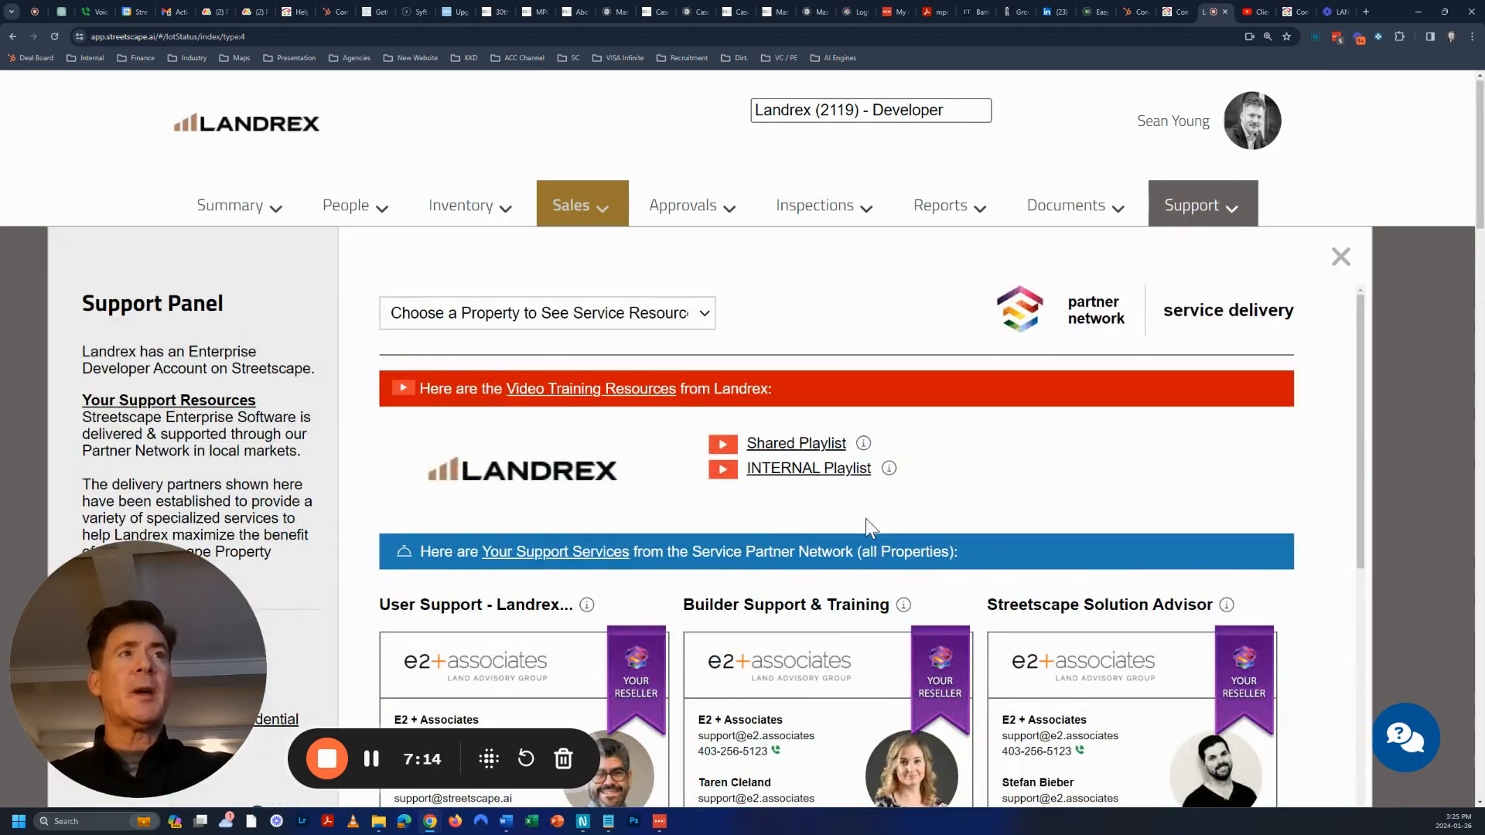
left_click(1339, 263)
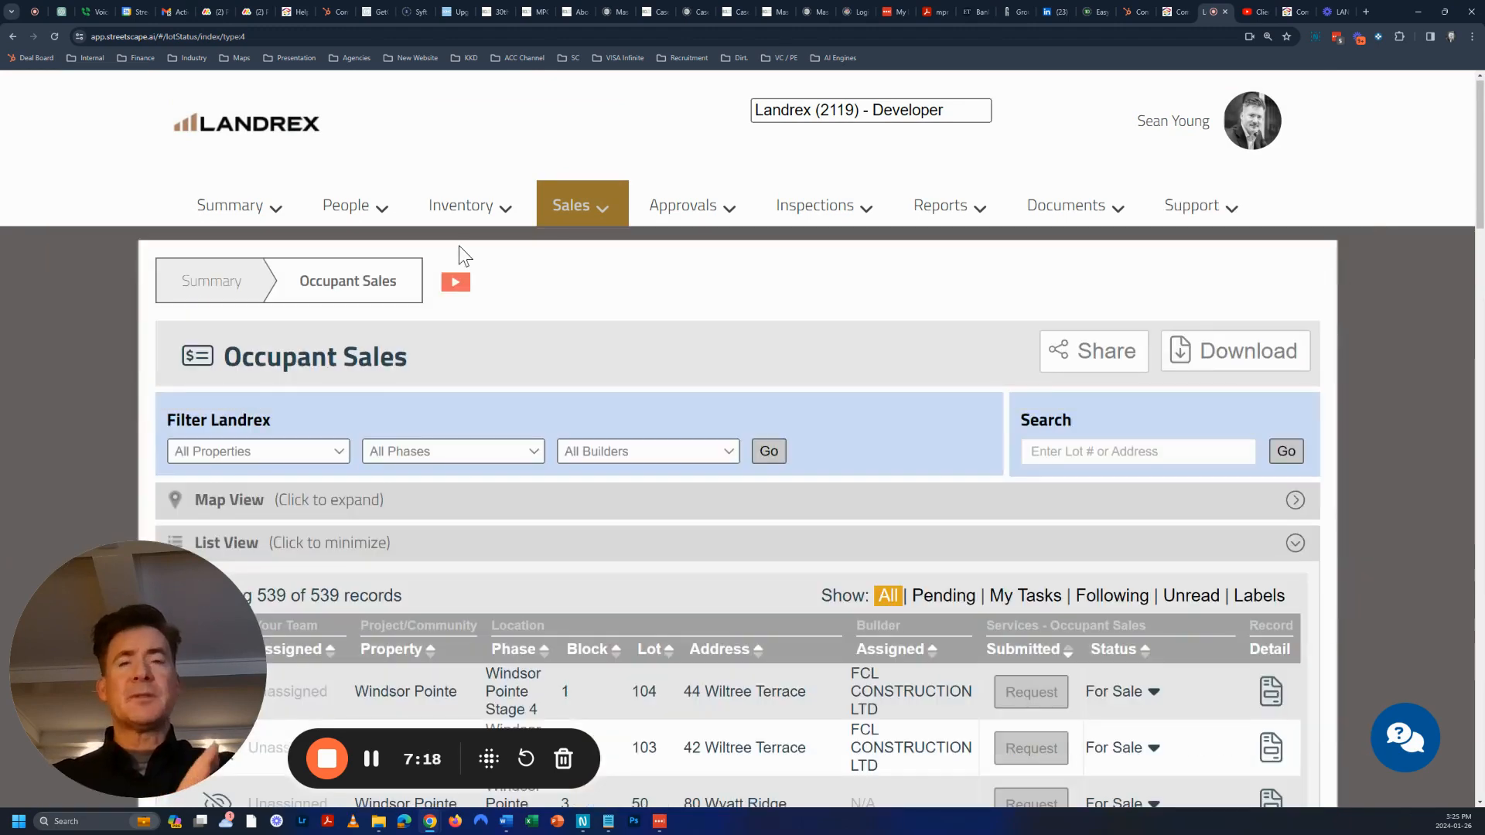
Go through People > My Collaborators to the builder groups and open Encore Master Builder
left_click(352, 223)
left_click(214, 462)
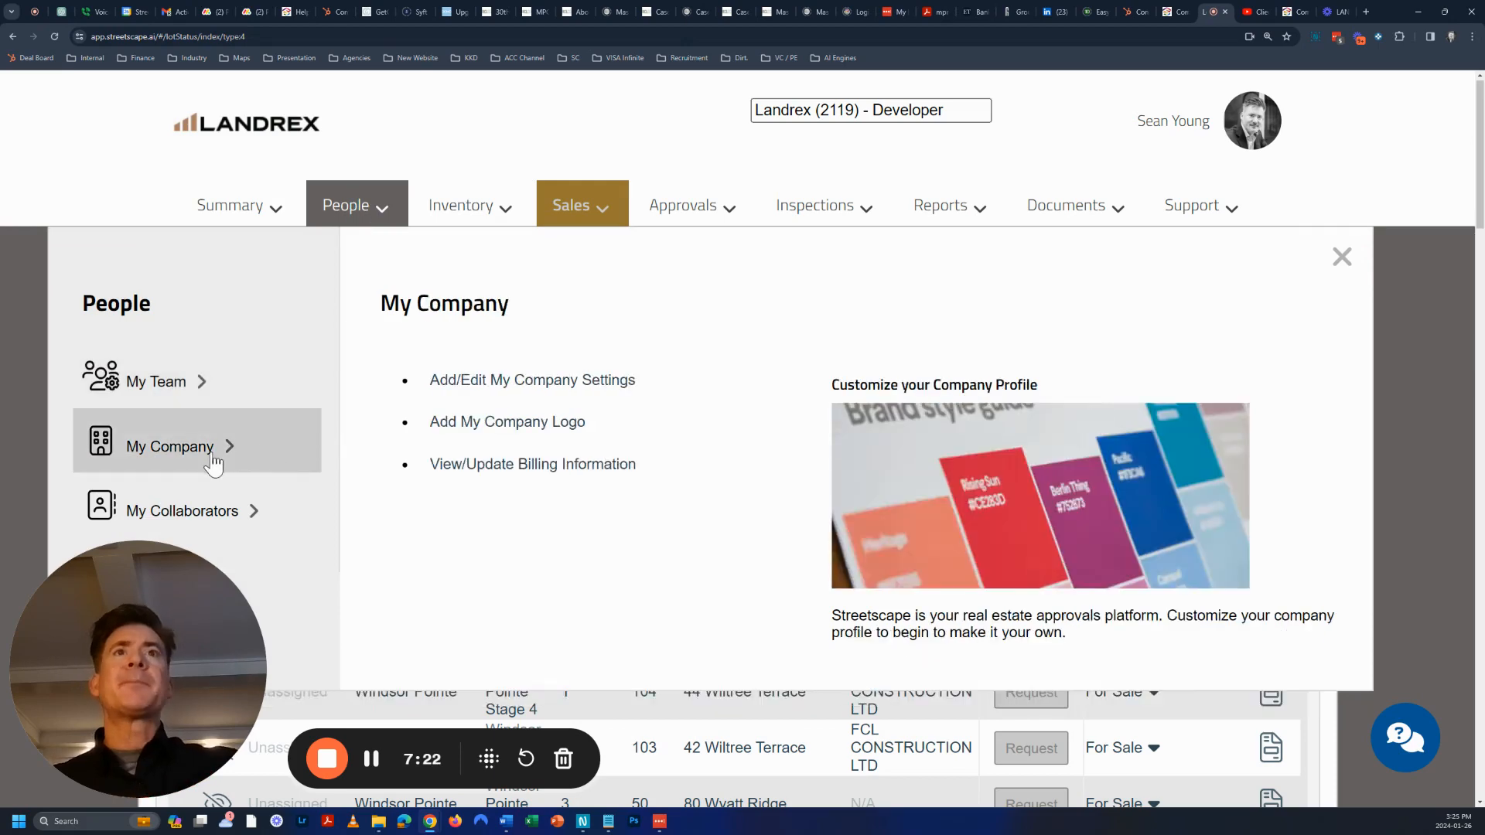
left_click(206, 514)
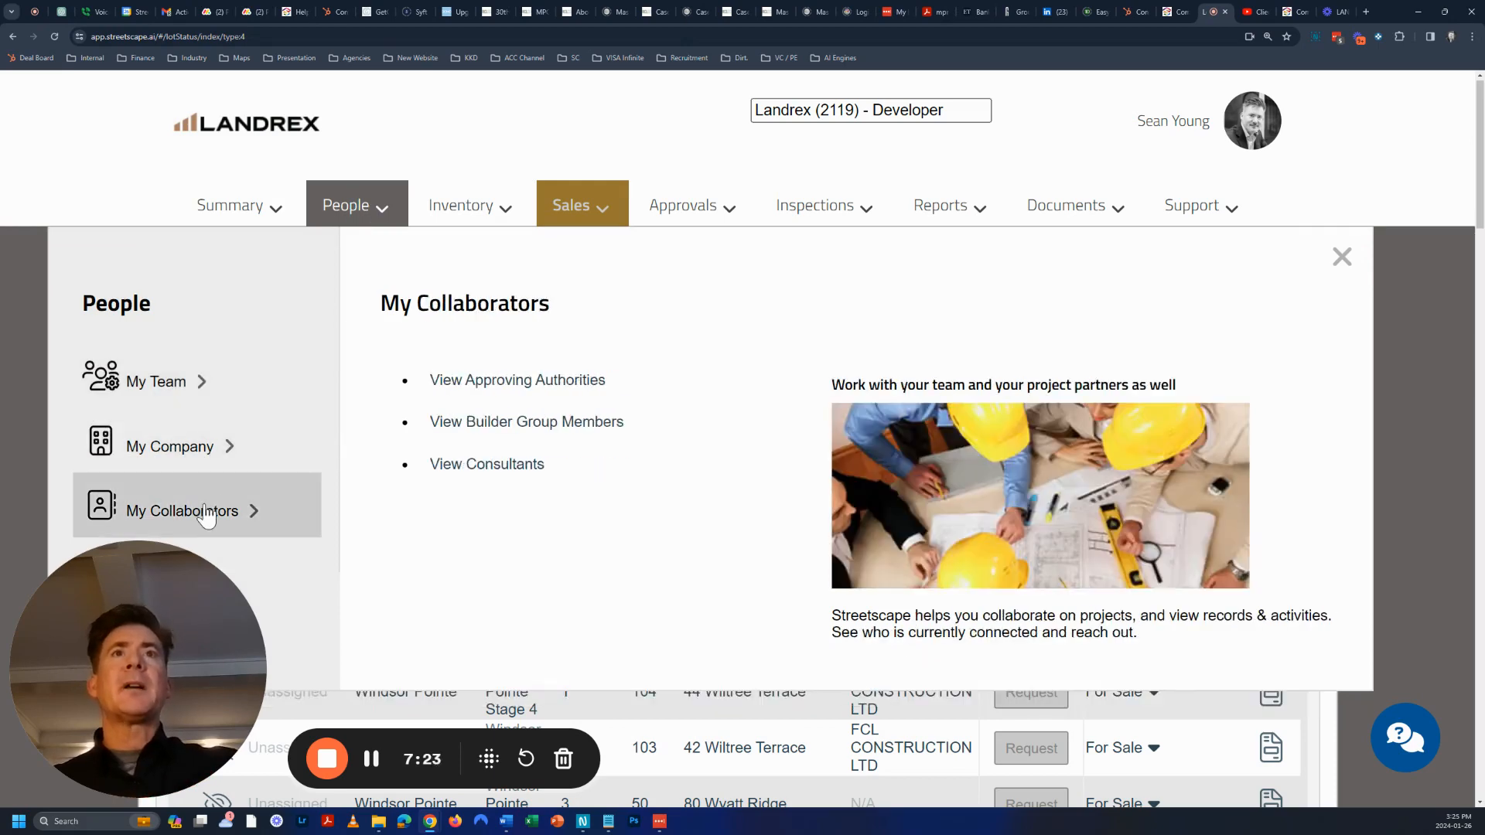
left_click(609, 423)
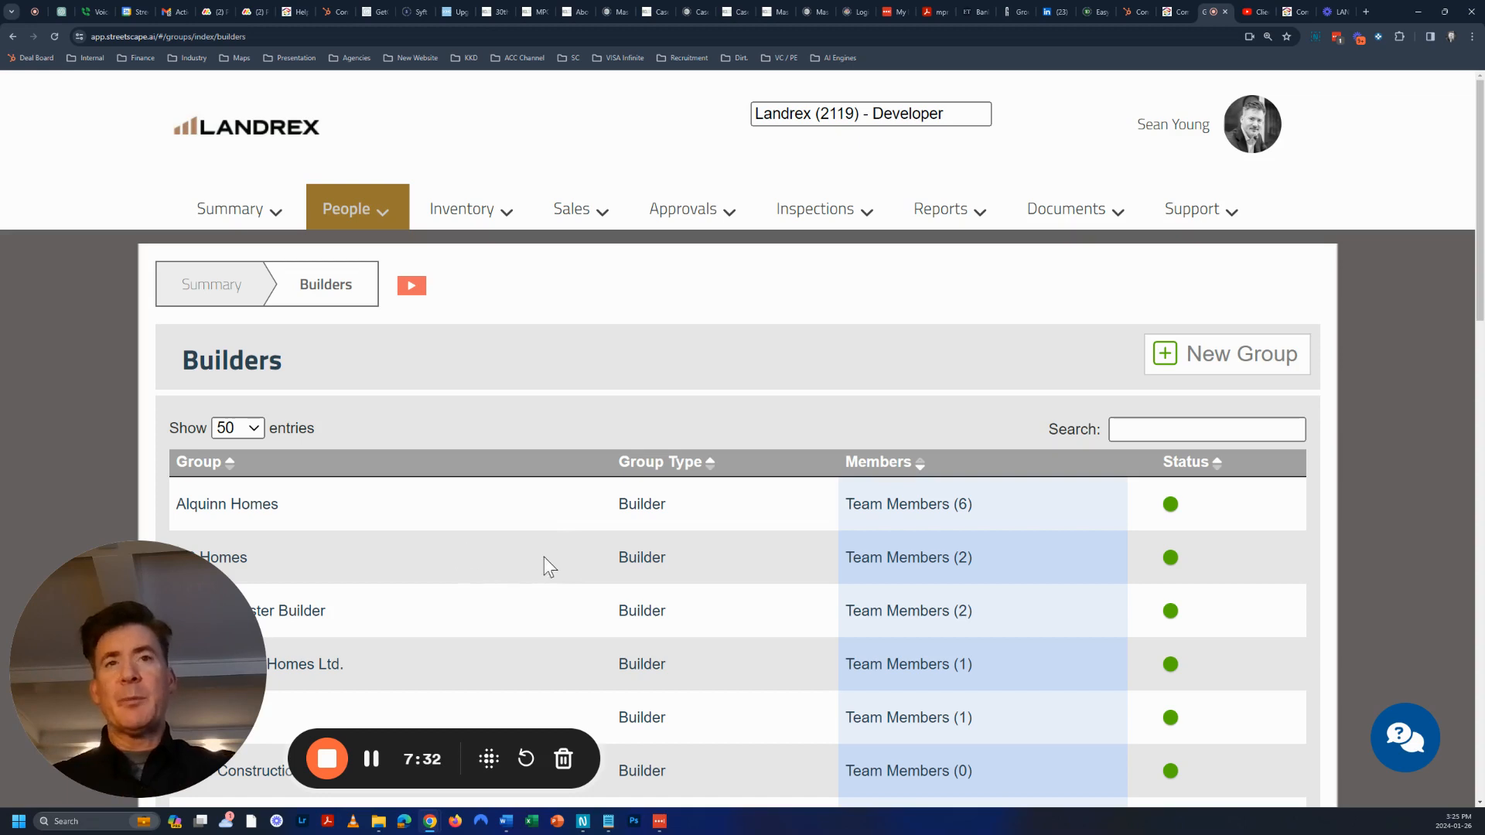
scroll(549, 550, "down", 1)
scroll(549, 550, "down", 2)
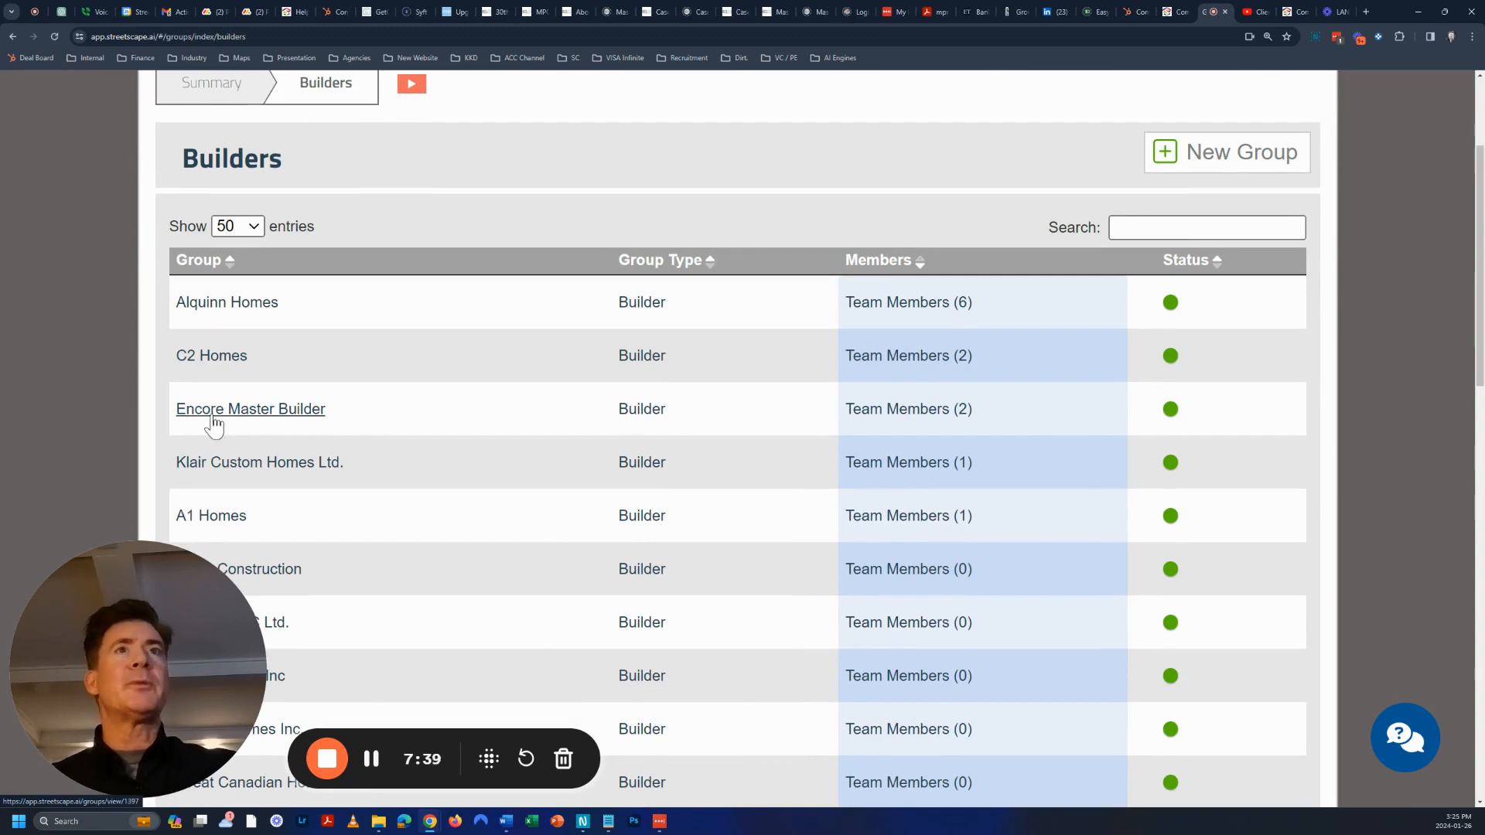
left_click(254, 407)
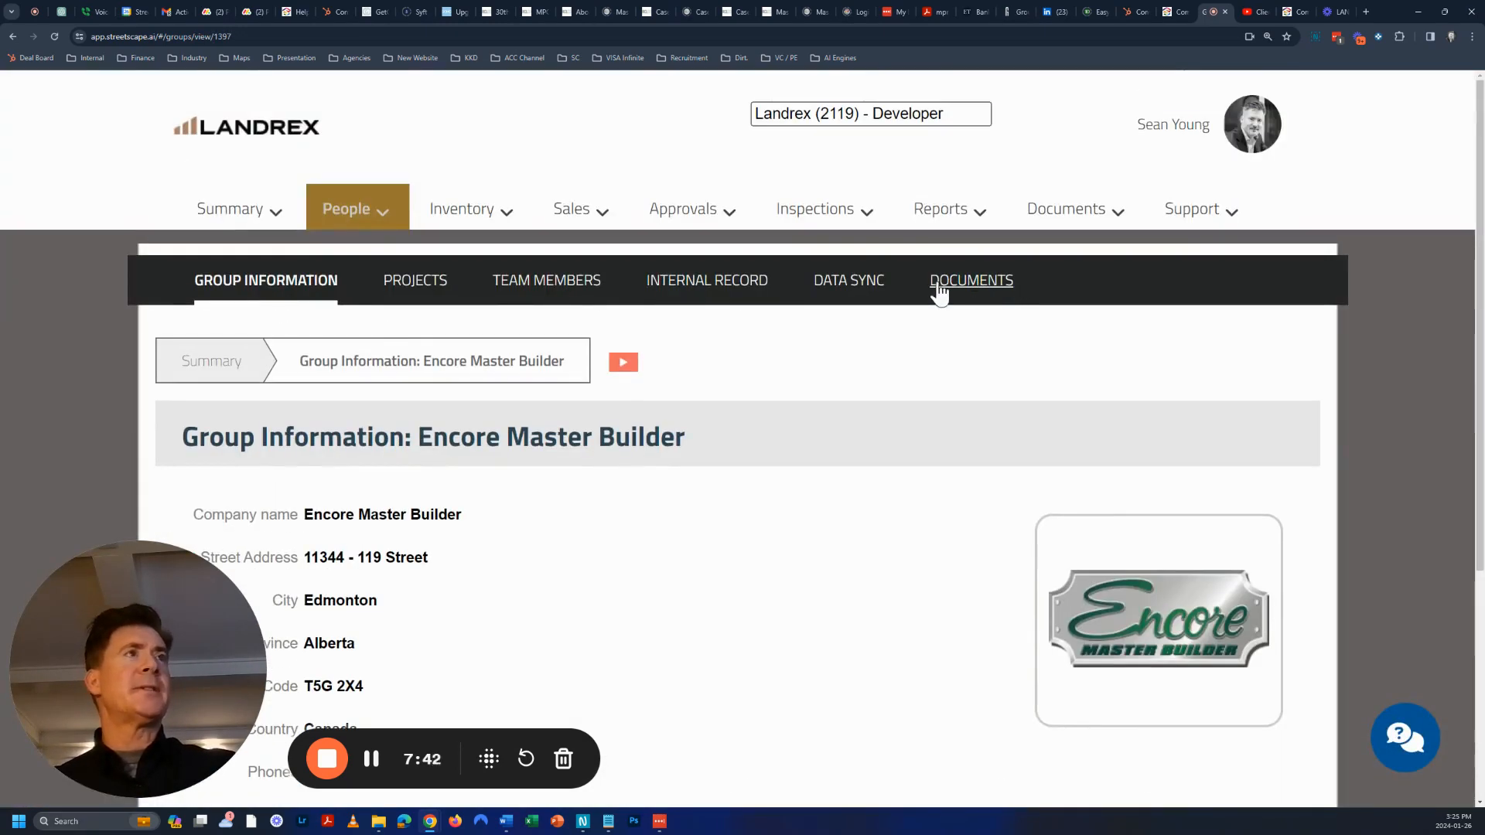
Open Encore Master Builder's Data Sync tab and review the second Name Match choices, leaving None
left_click(842, 286)
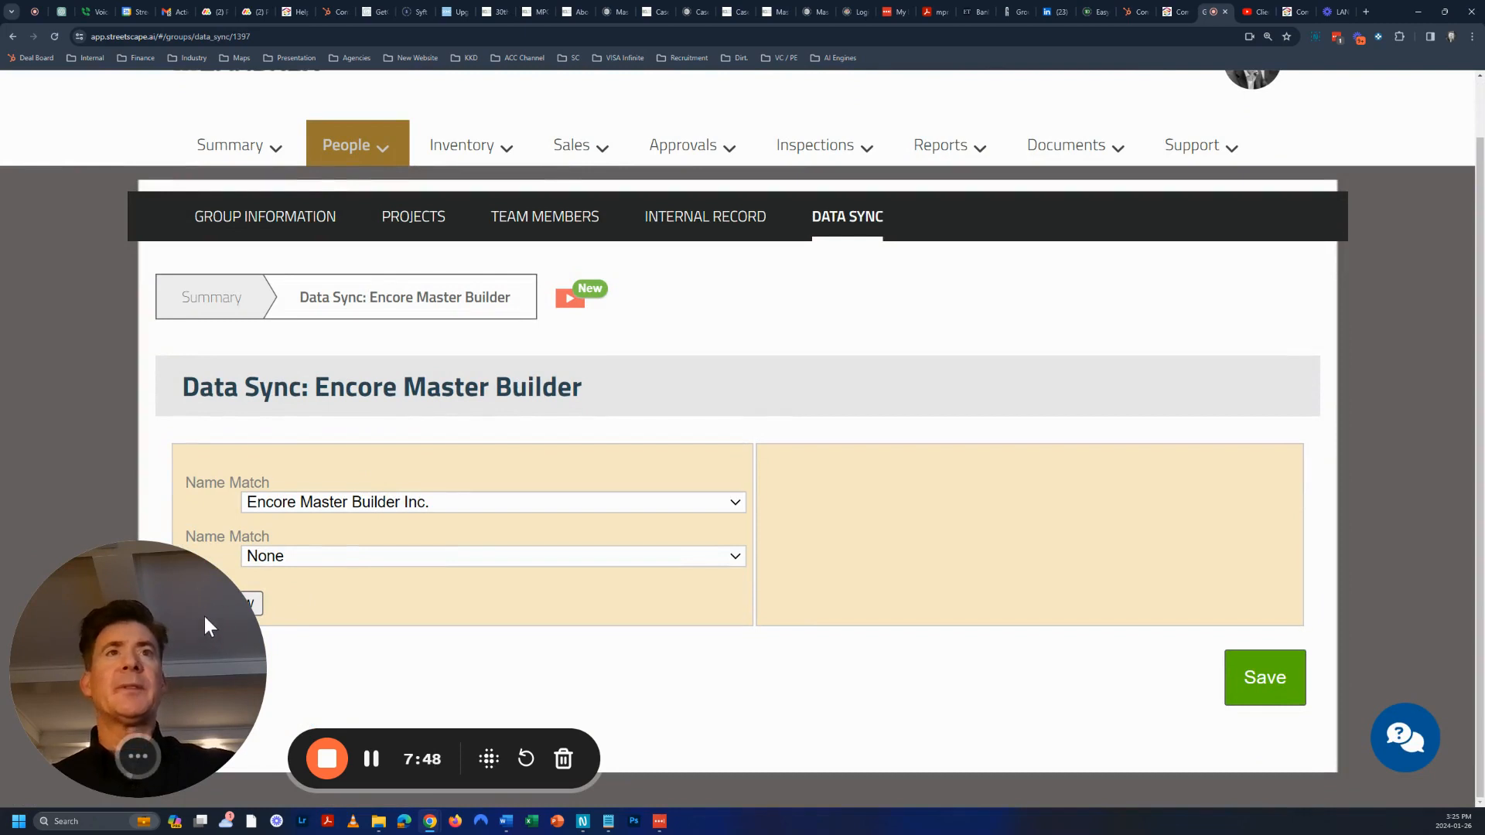
left_click_drag(316, 386, 601, 385)
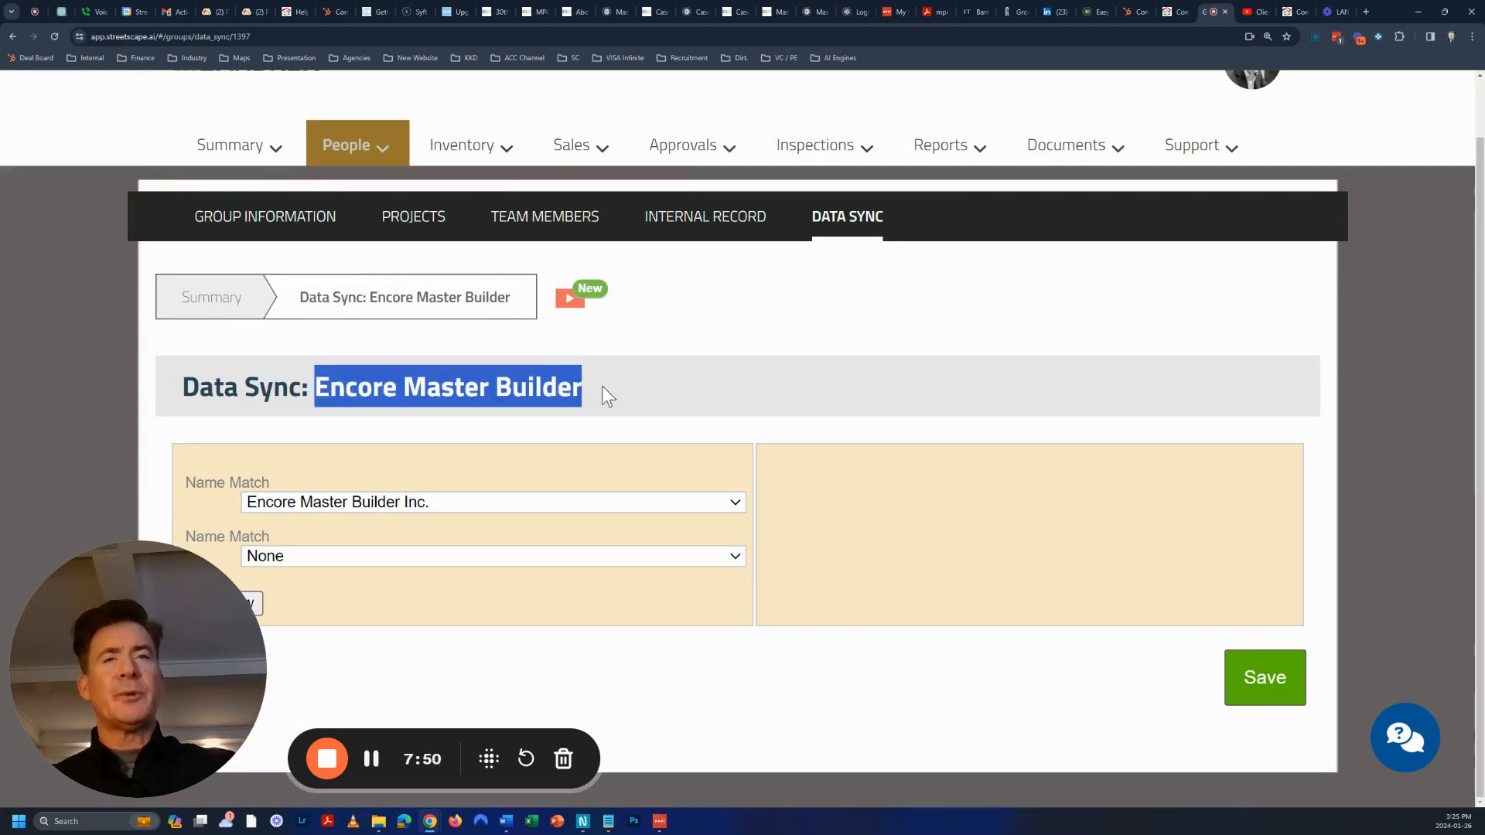
left_click(415, 504)
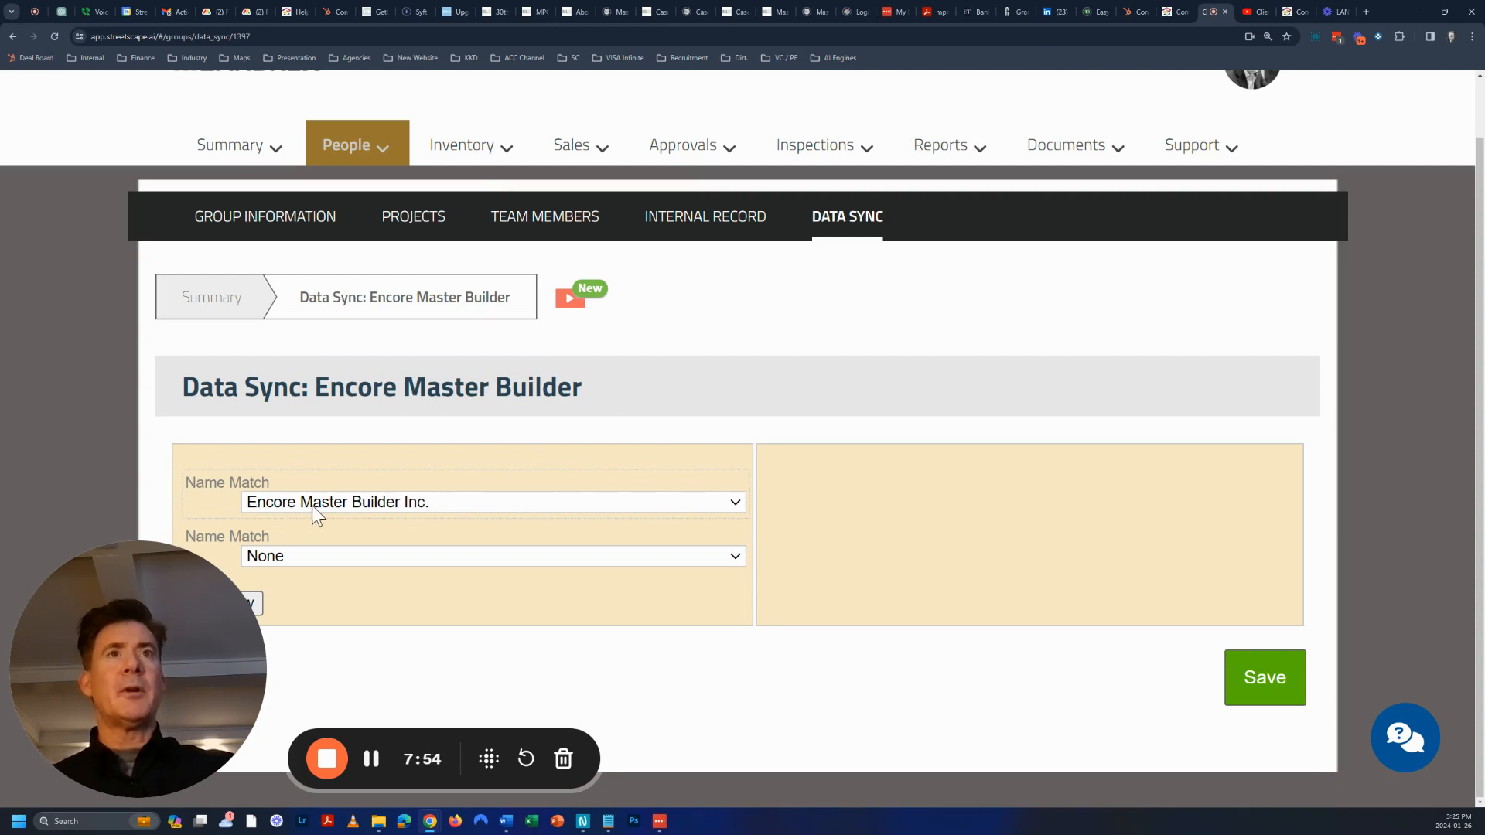
left_click(388, 557)
left_click(388, 558)
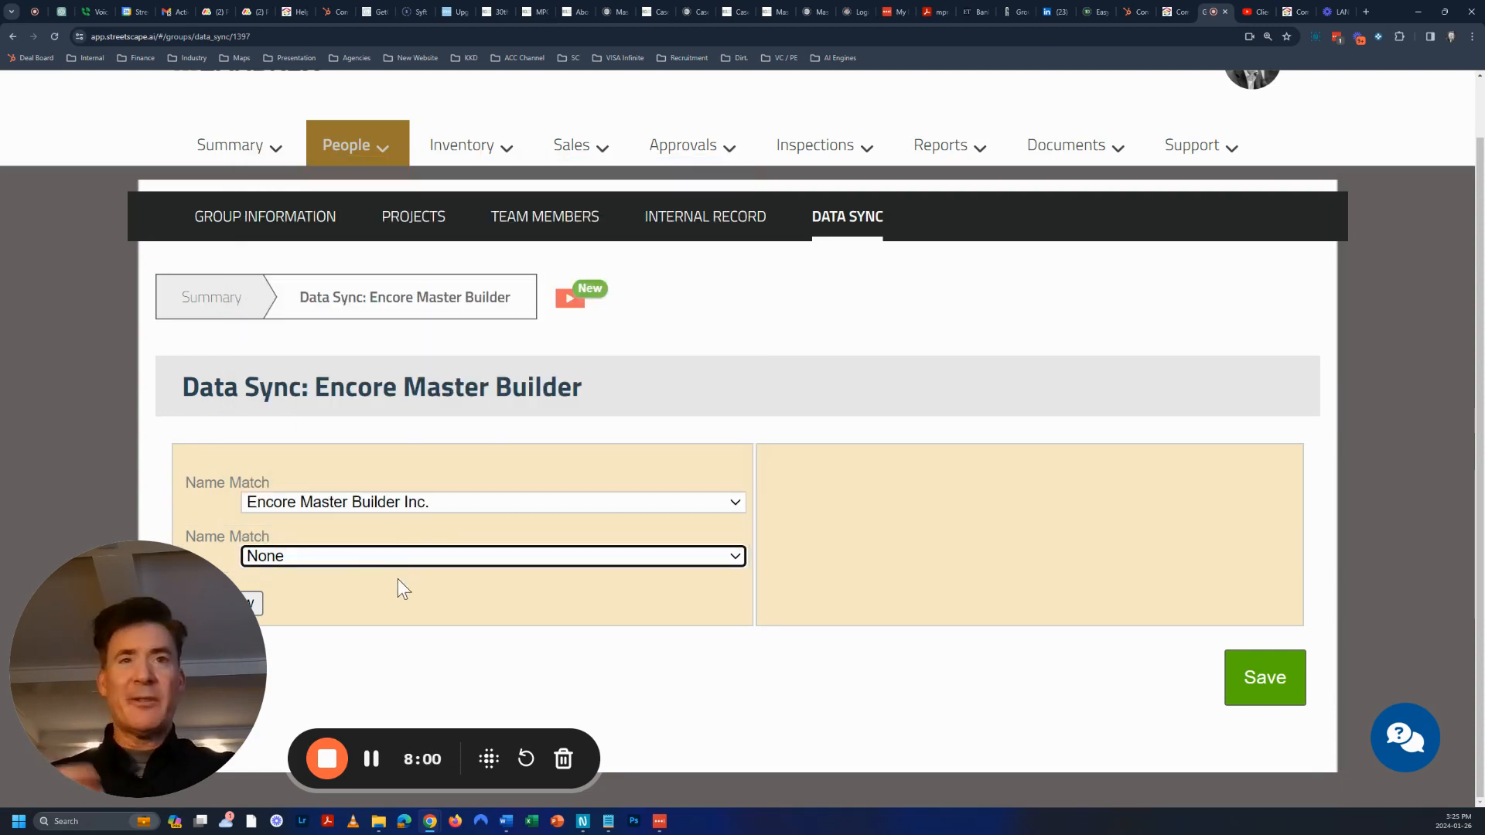
left_click(370, 559)
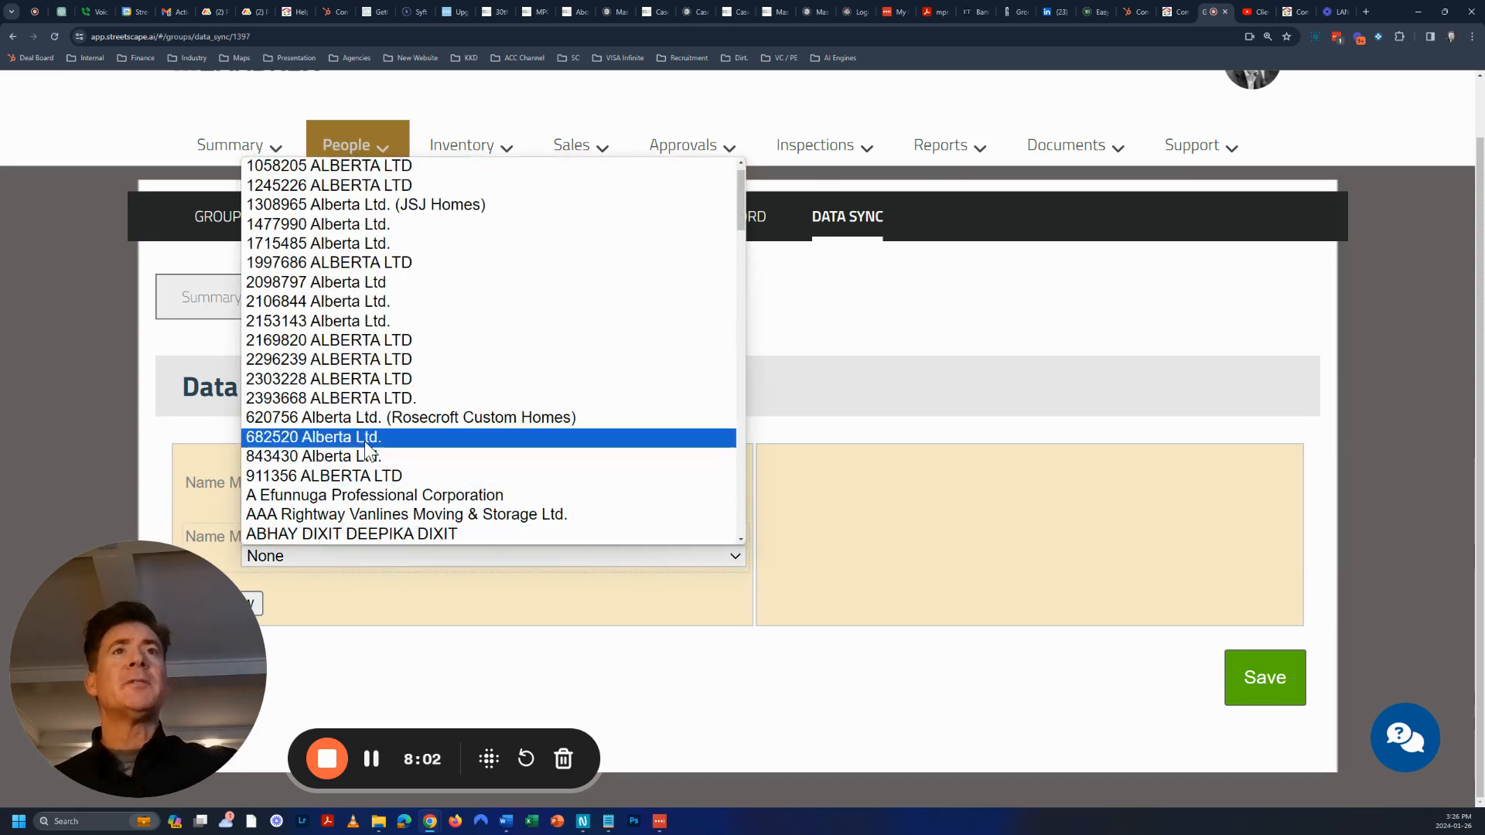
left_click(871, 528)
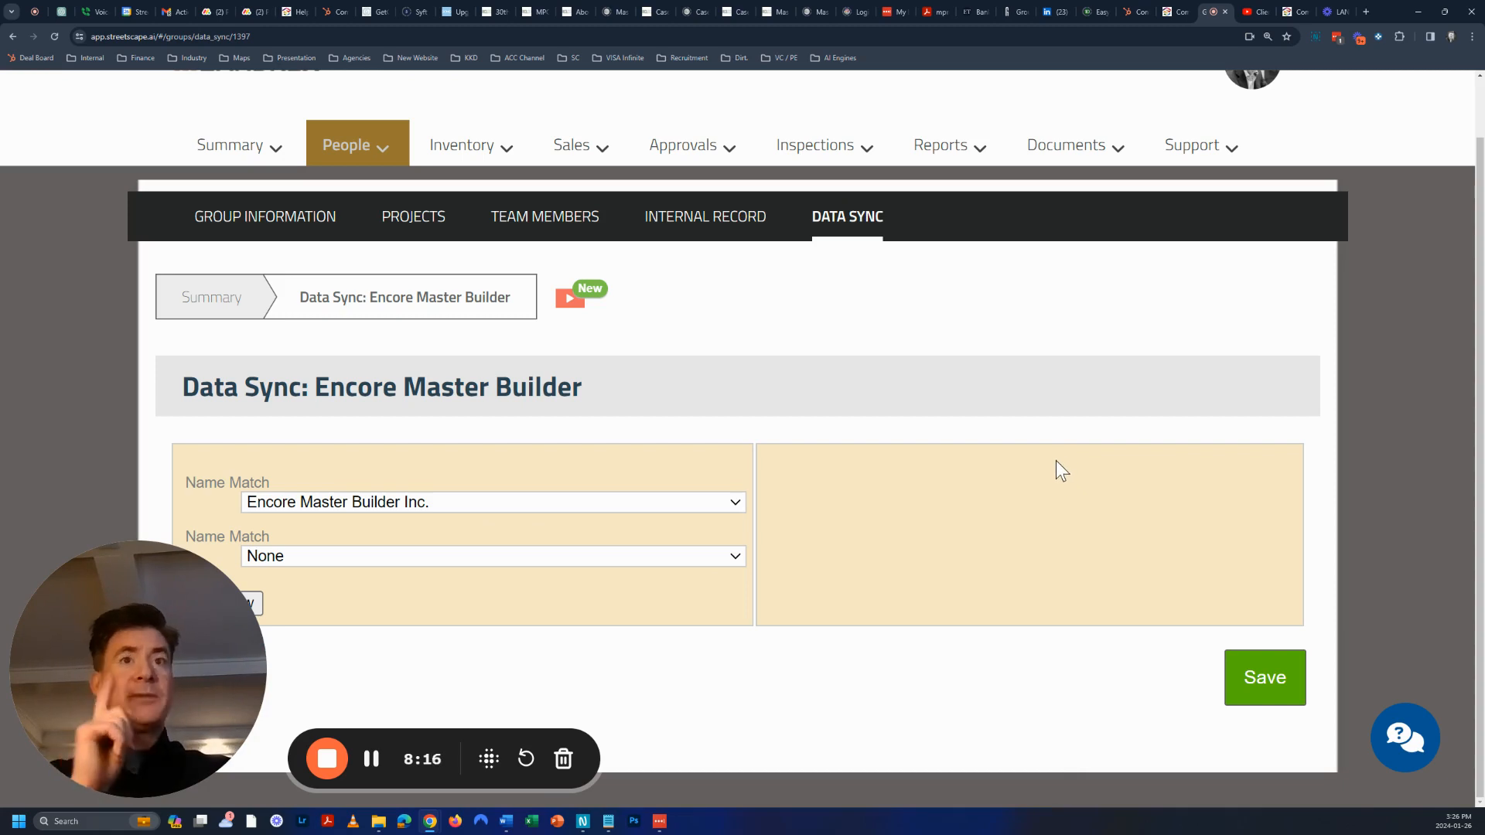
scroll(1008, 495, "up", 1)
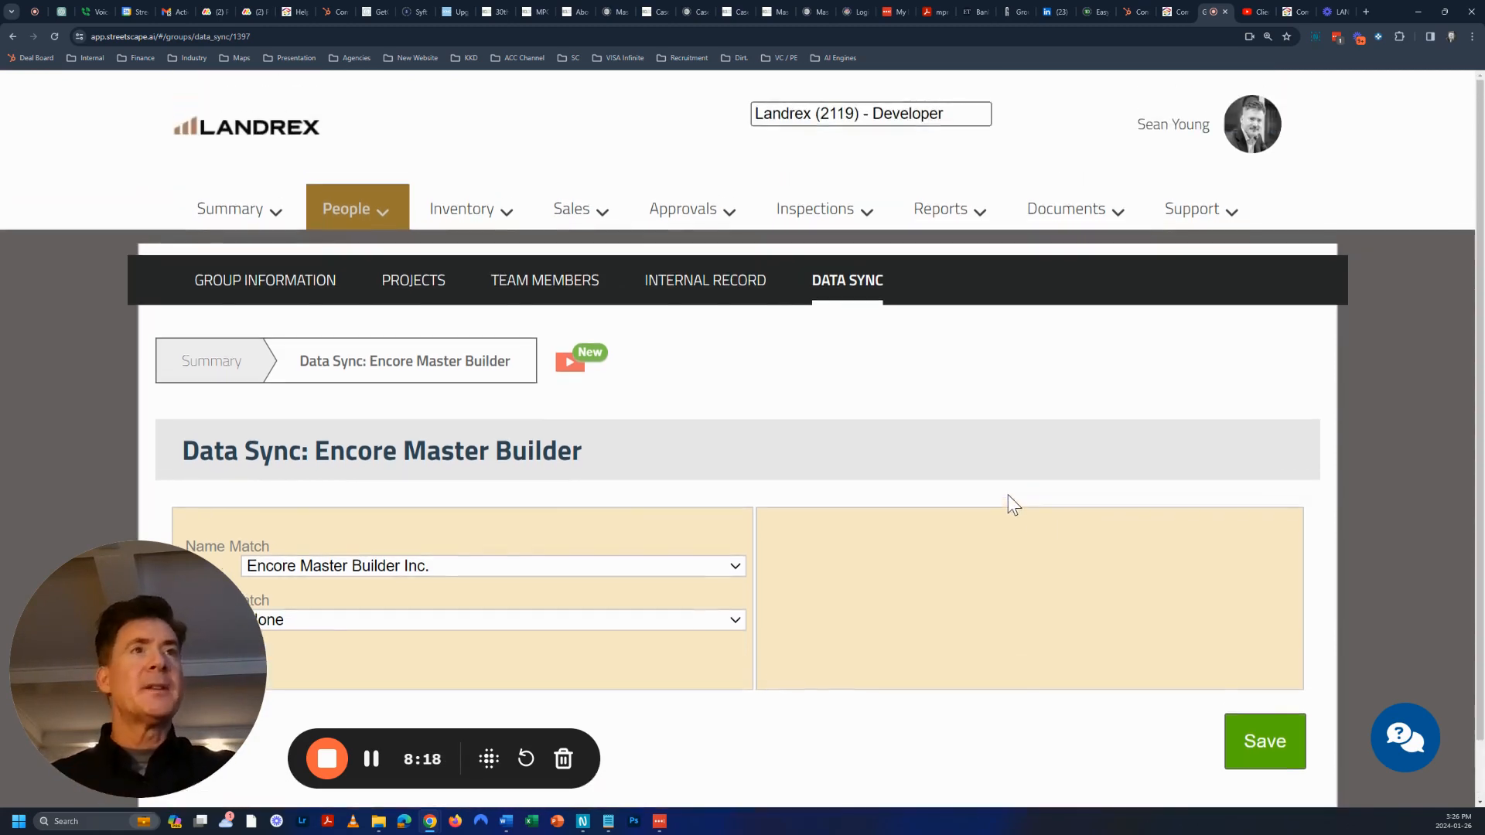
Start a data sync from Inventory Setup and refresh the sync connection login
left_click(1222, 147)
left_click(1268, 343)
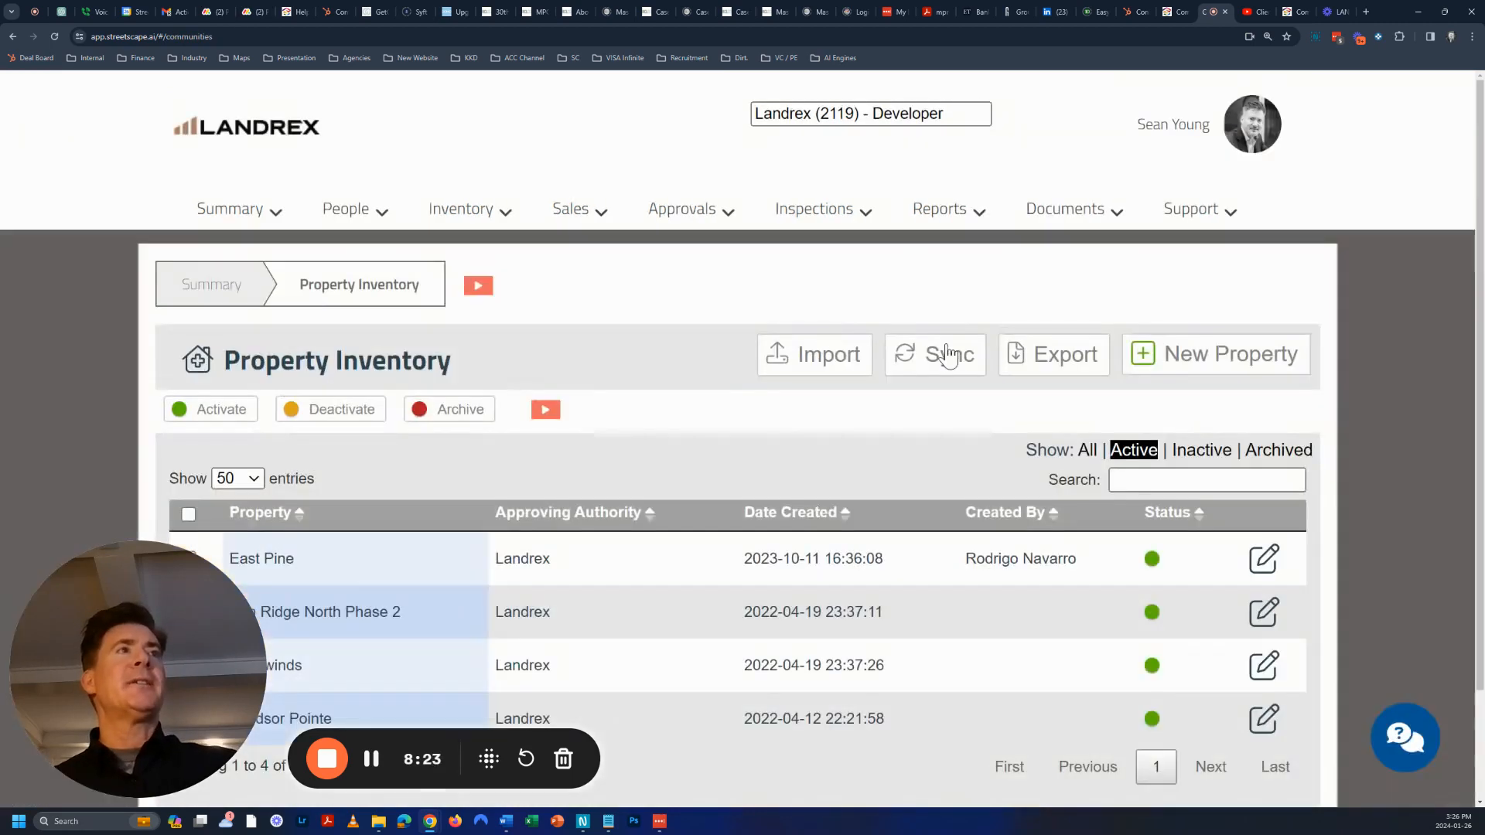
left_click(950, 355)
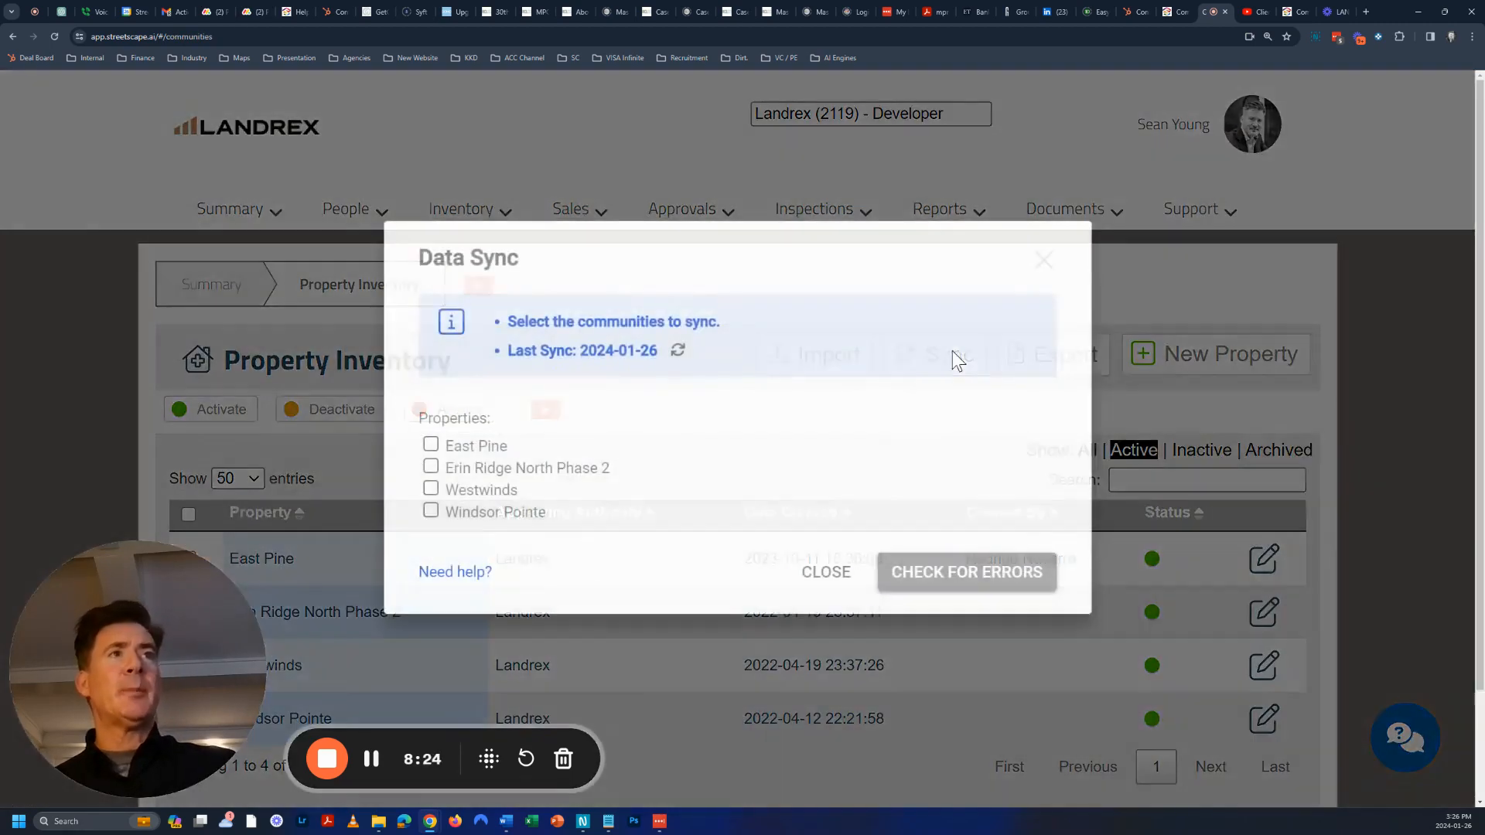
left_click(679, 351)
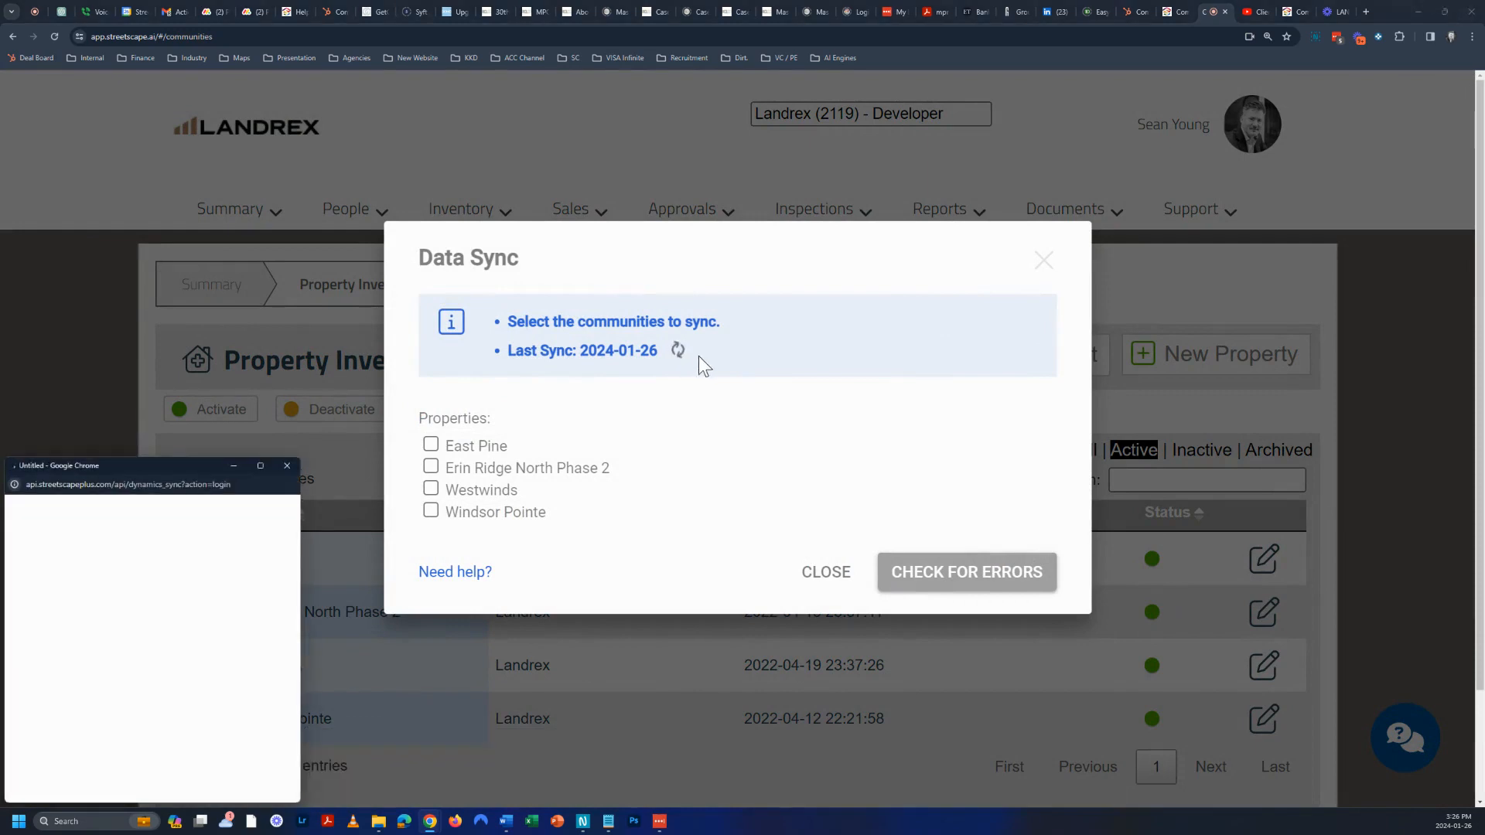
left_click_drag(150, 467, 1202, 199)
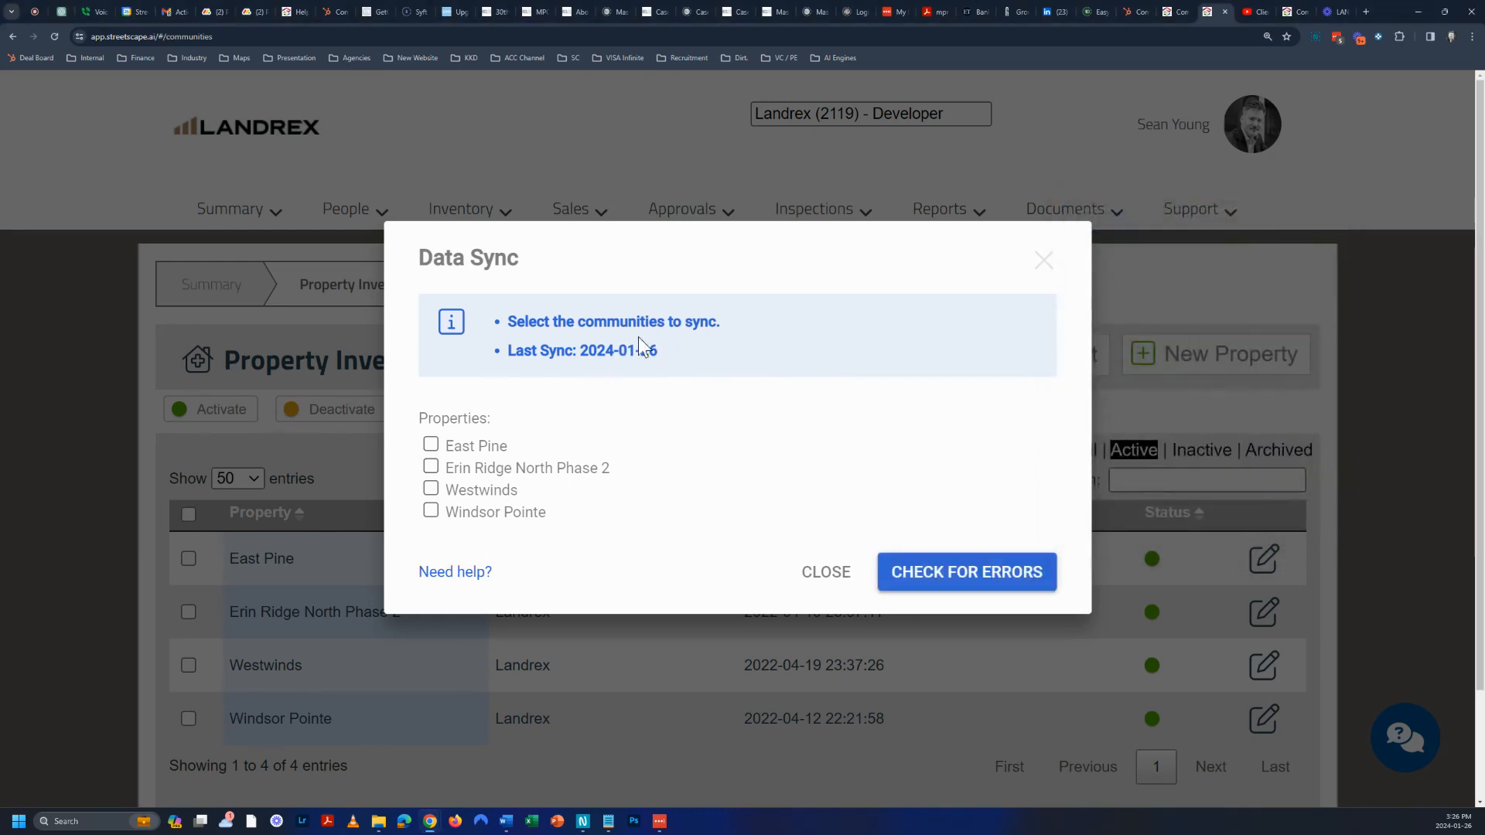
Select East Pine, Erin Ridge North Phase 2, Westwinds and Windsor Pointe, check for errors, and apply the 1378 changes
left_click(431, 445)
left_click(430, 467)
left_click(431, 488)
left_click(431, 511)
left_click(969, 572)
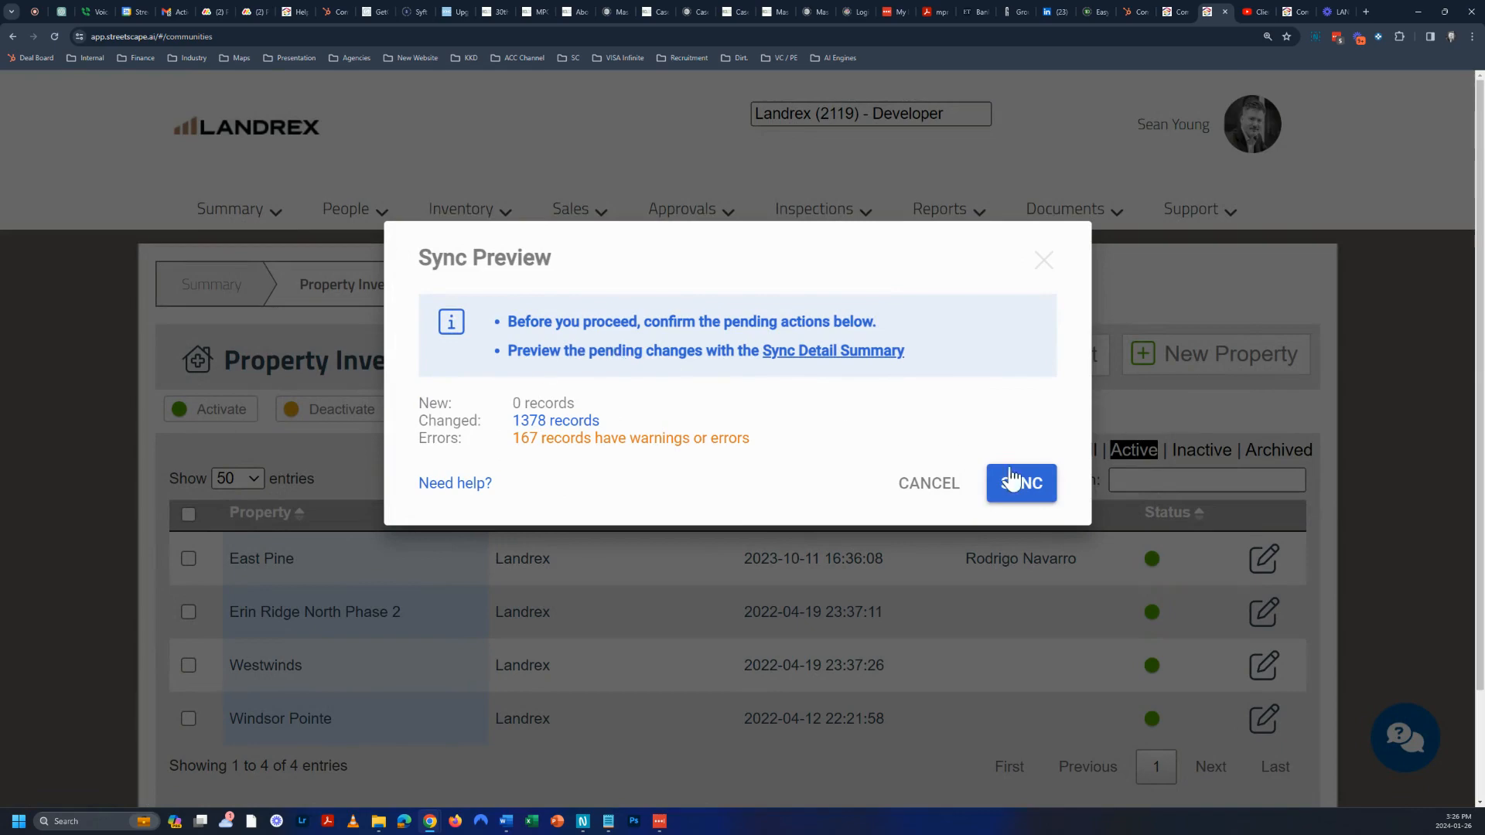
left_click(935, 486)
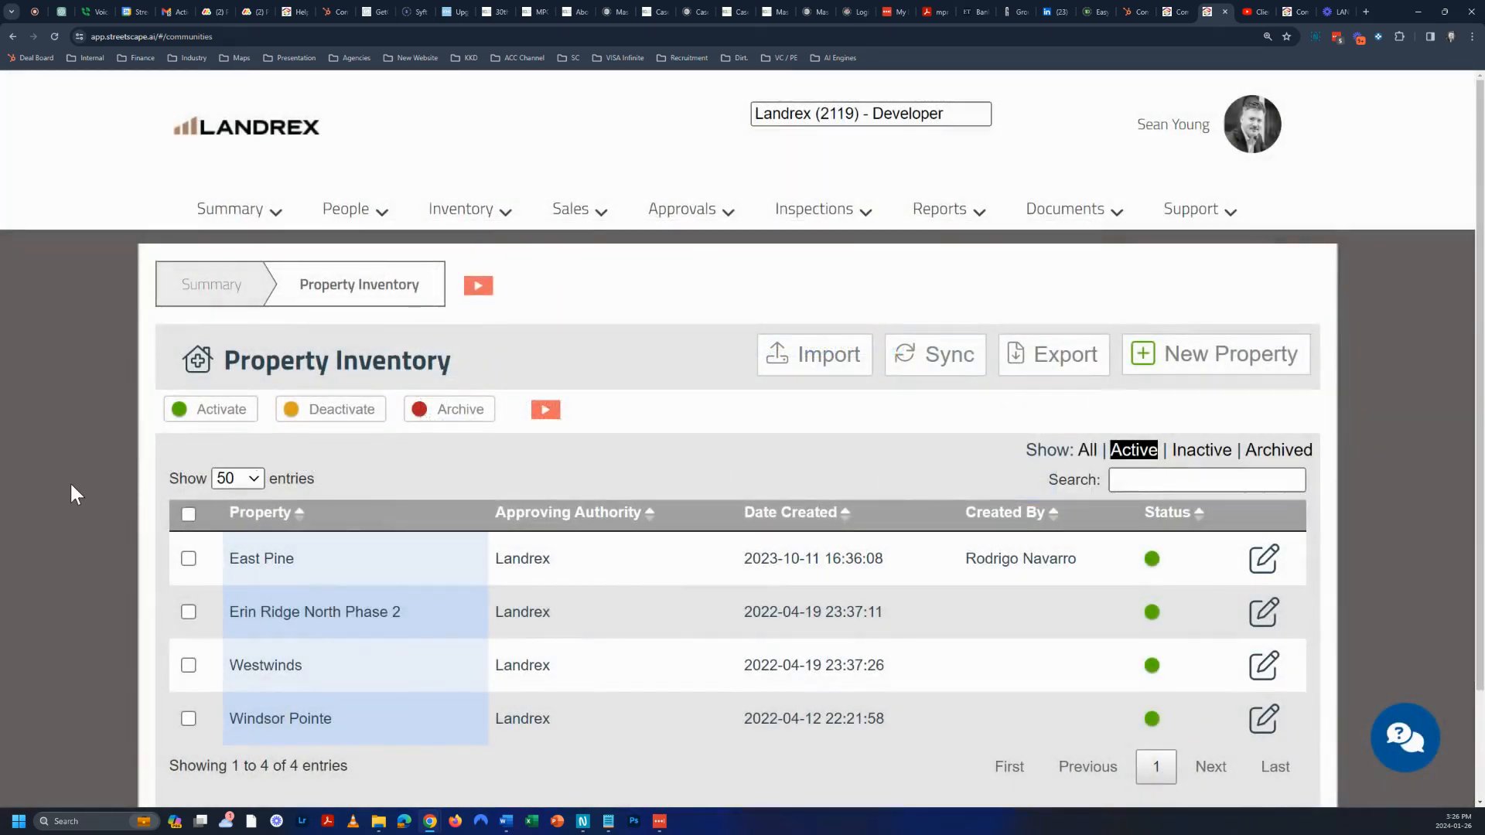
scroll(84, 508, "down", 2)
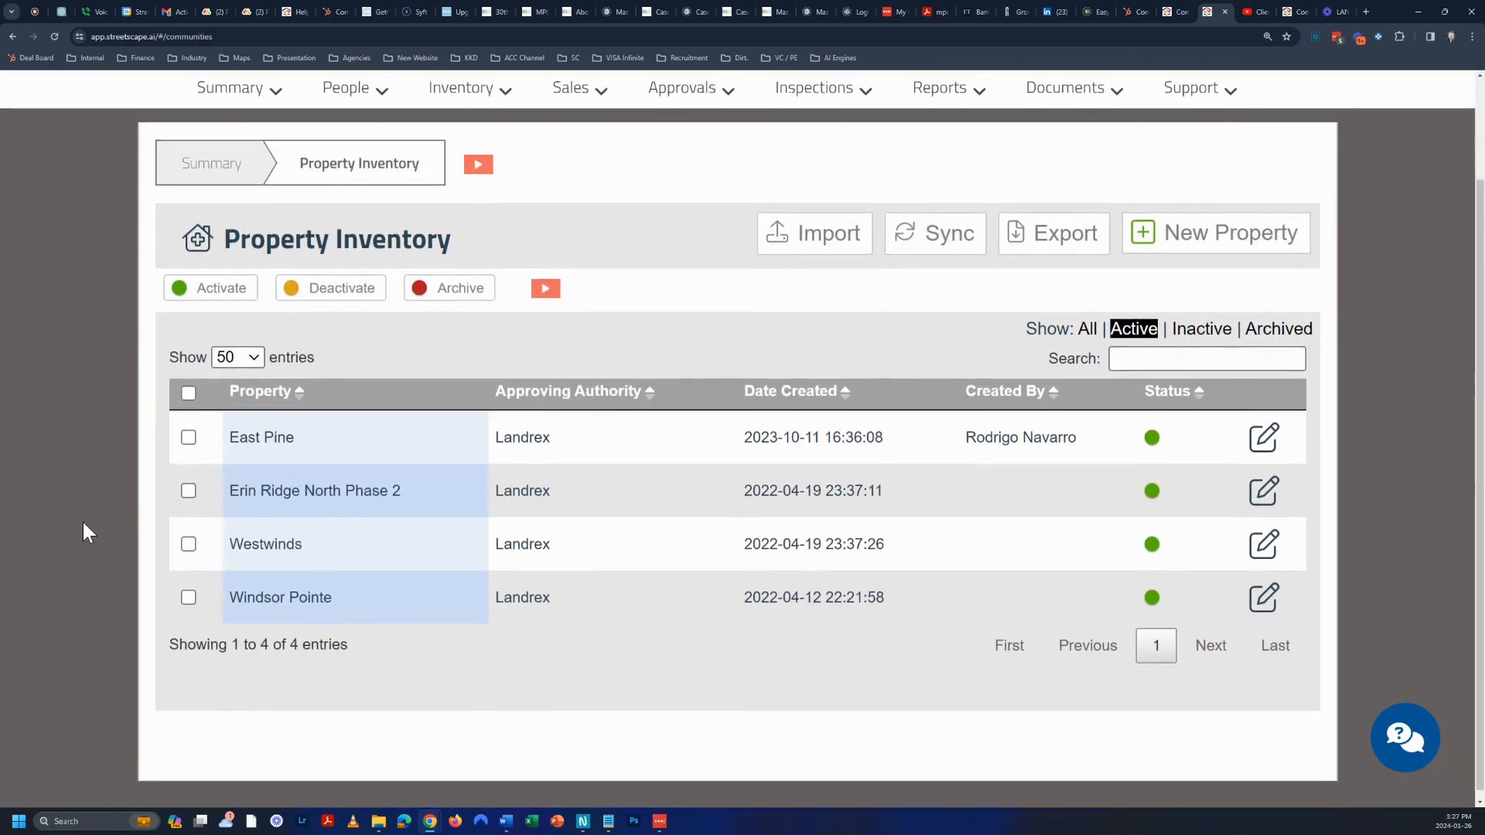
scroll(65, 504, "up", 2)
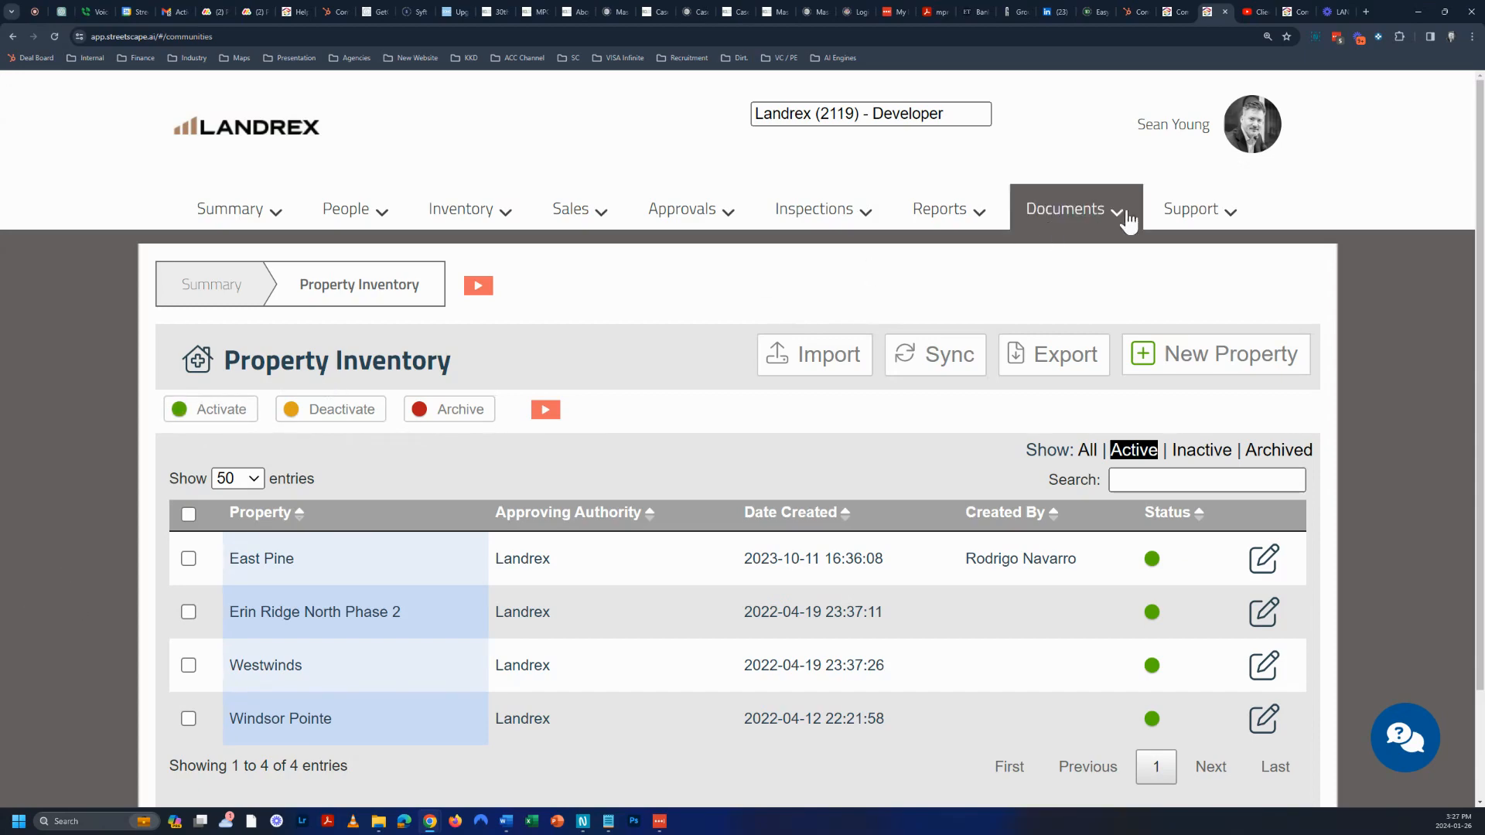
left_click(1222, 219)
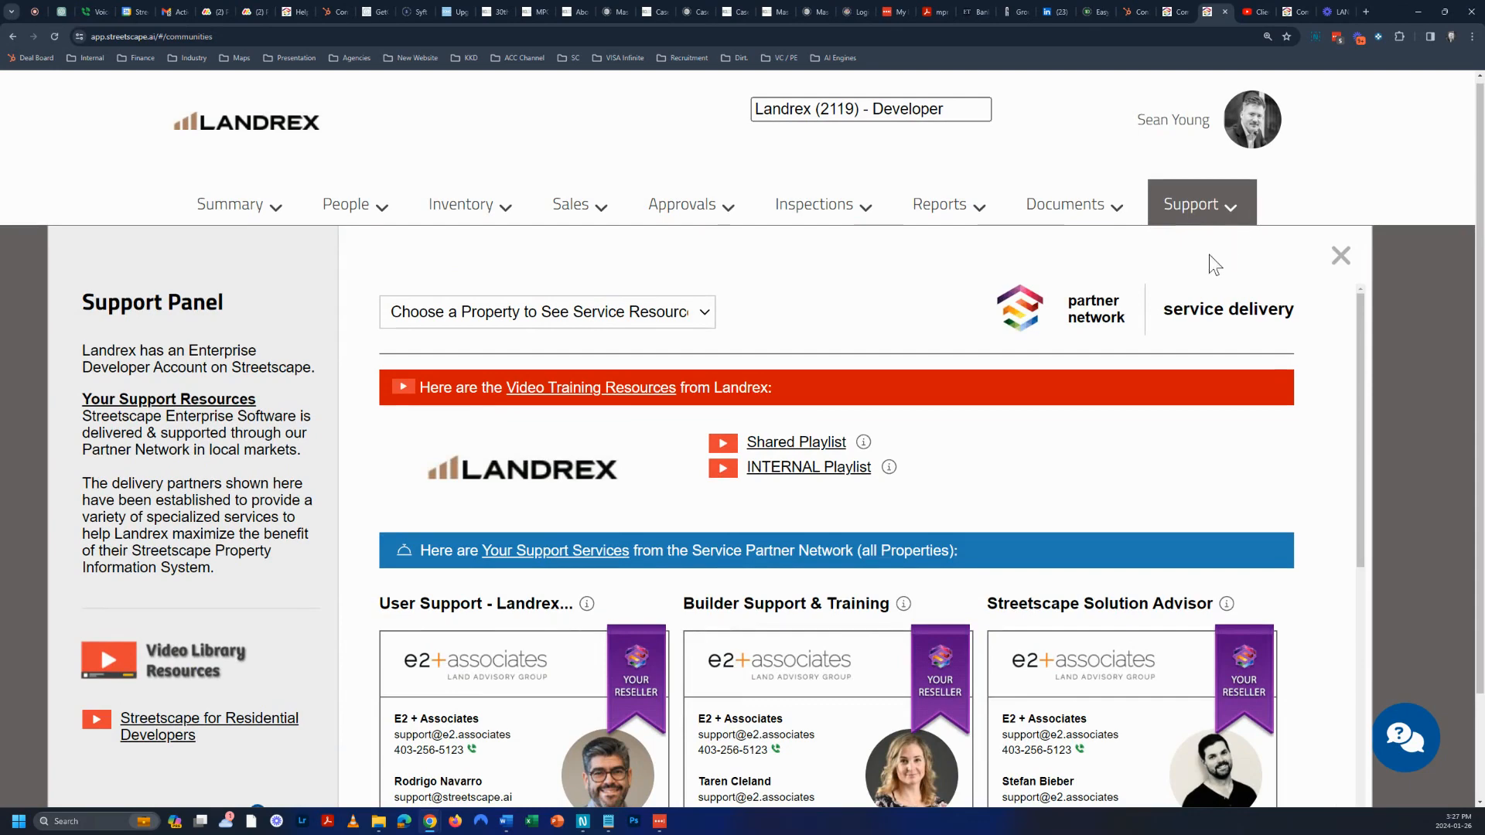
scroll(1184, 313, "down", 1)
scroll(1179, 314, "up", 1)
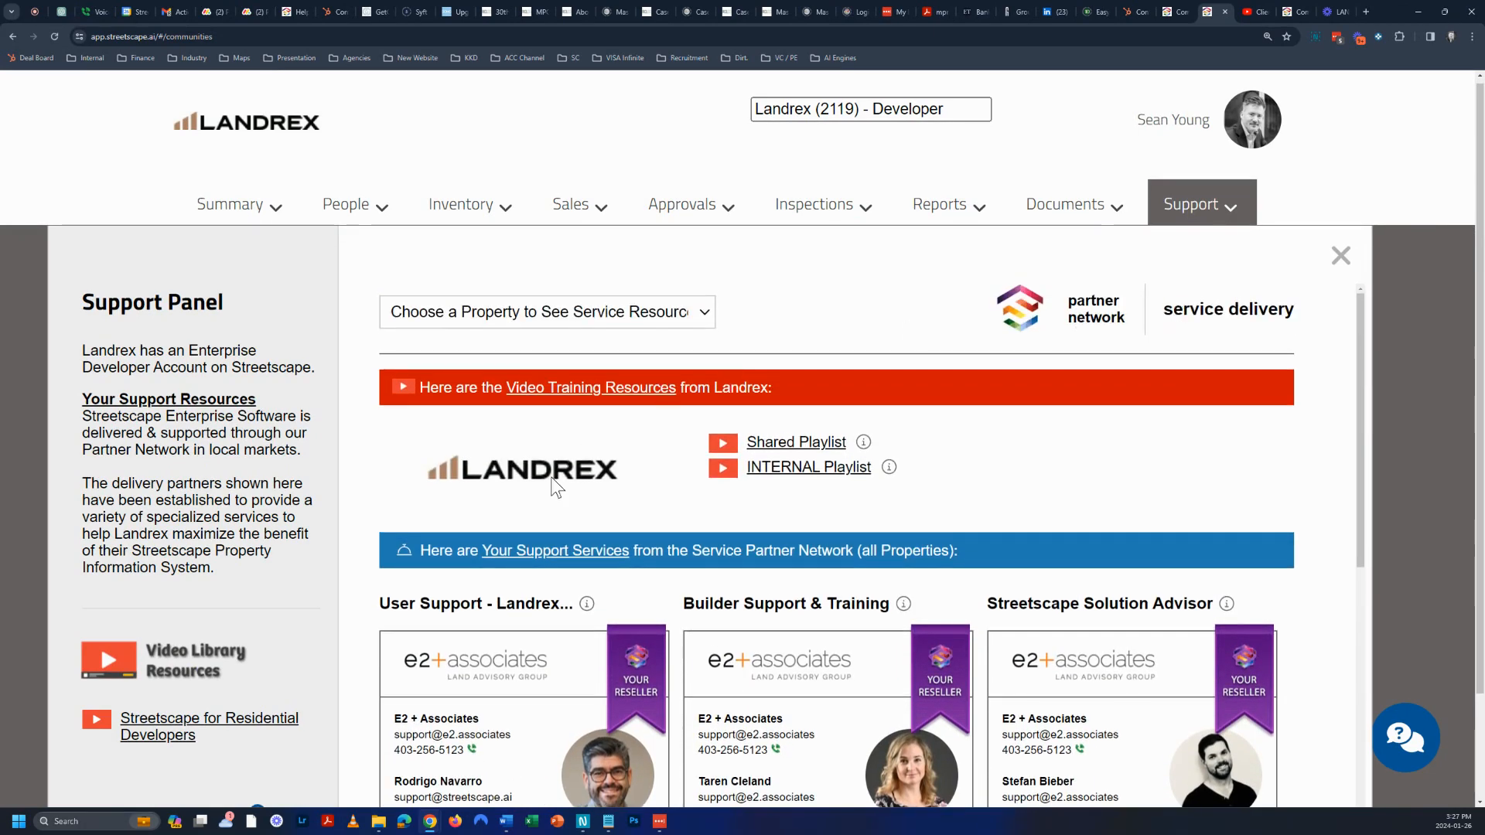
mouse_move(207, 727)
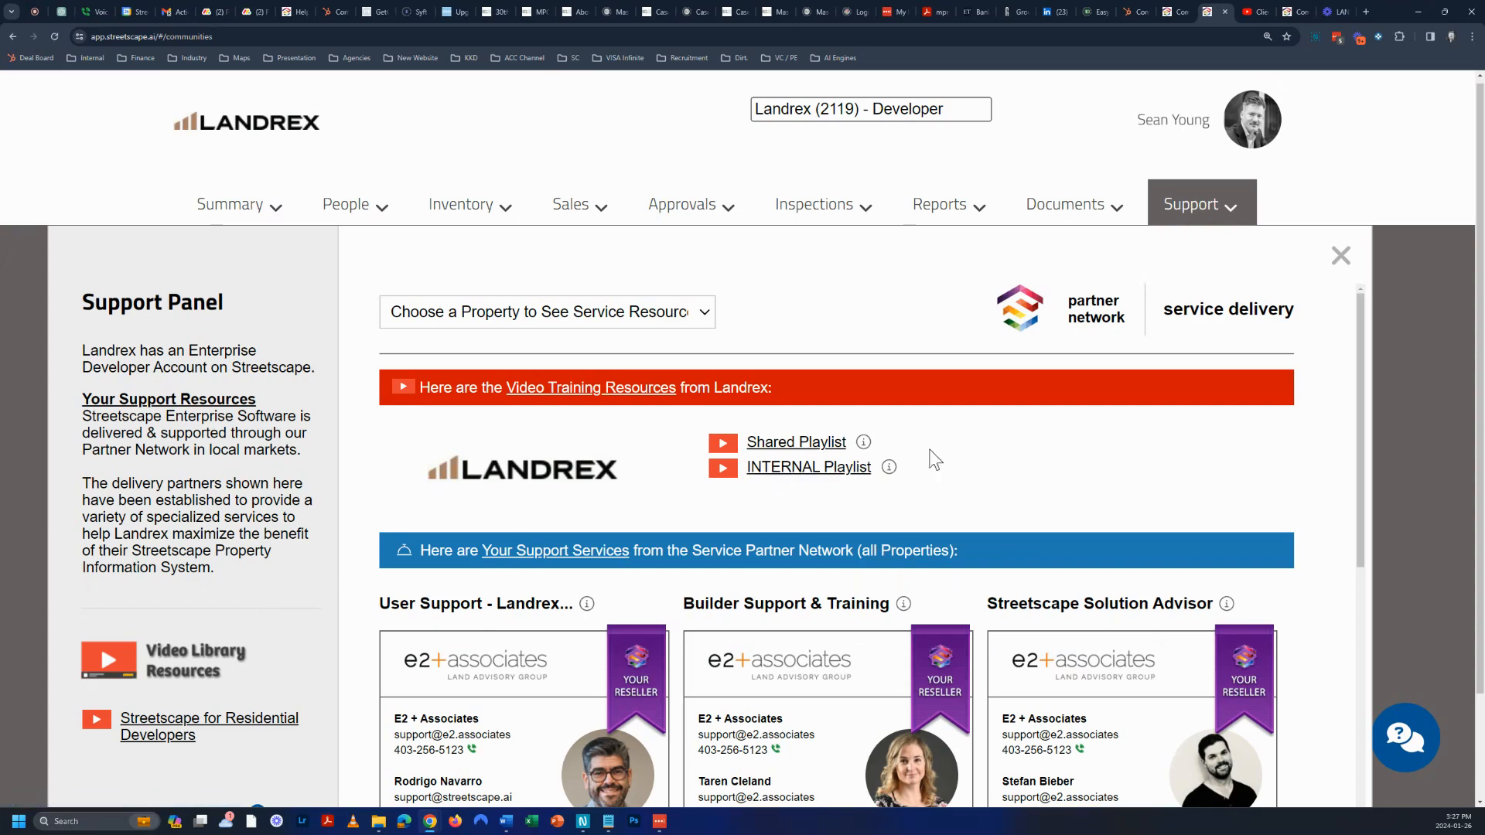
scroll(1025, 446, "down", 3)
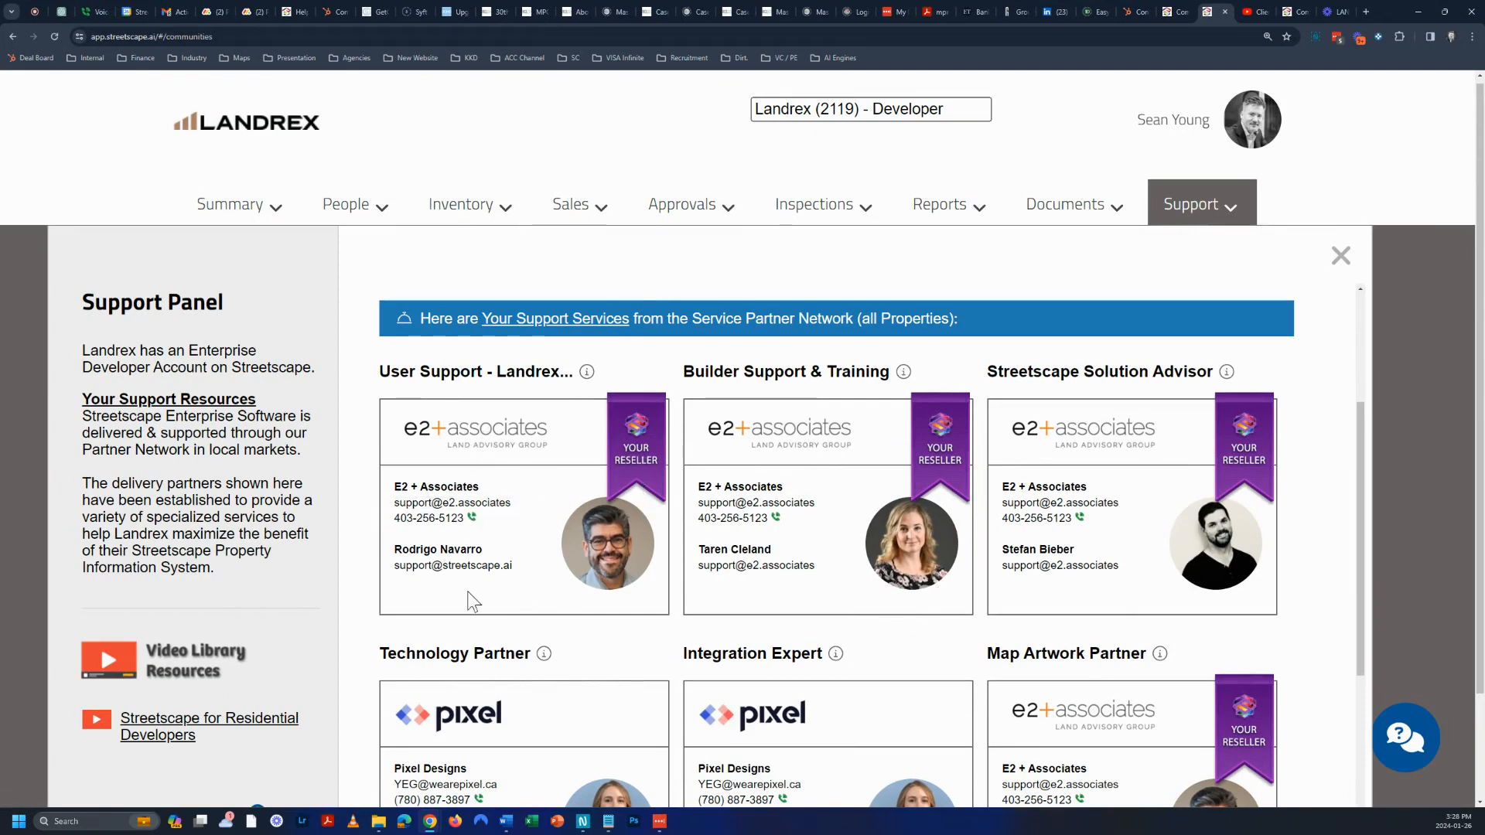
left_click_drag(391, 372, 440, 372)
left_click(438, 372)
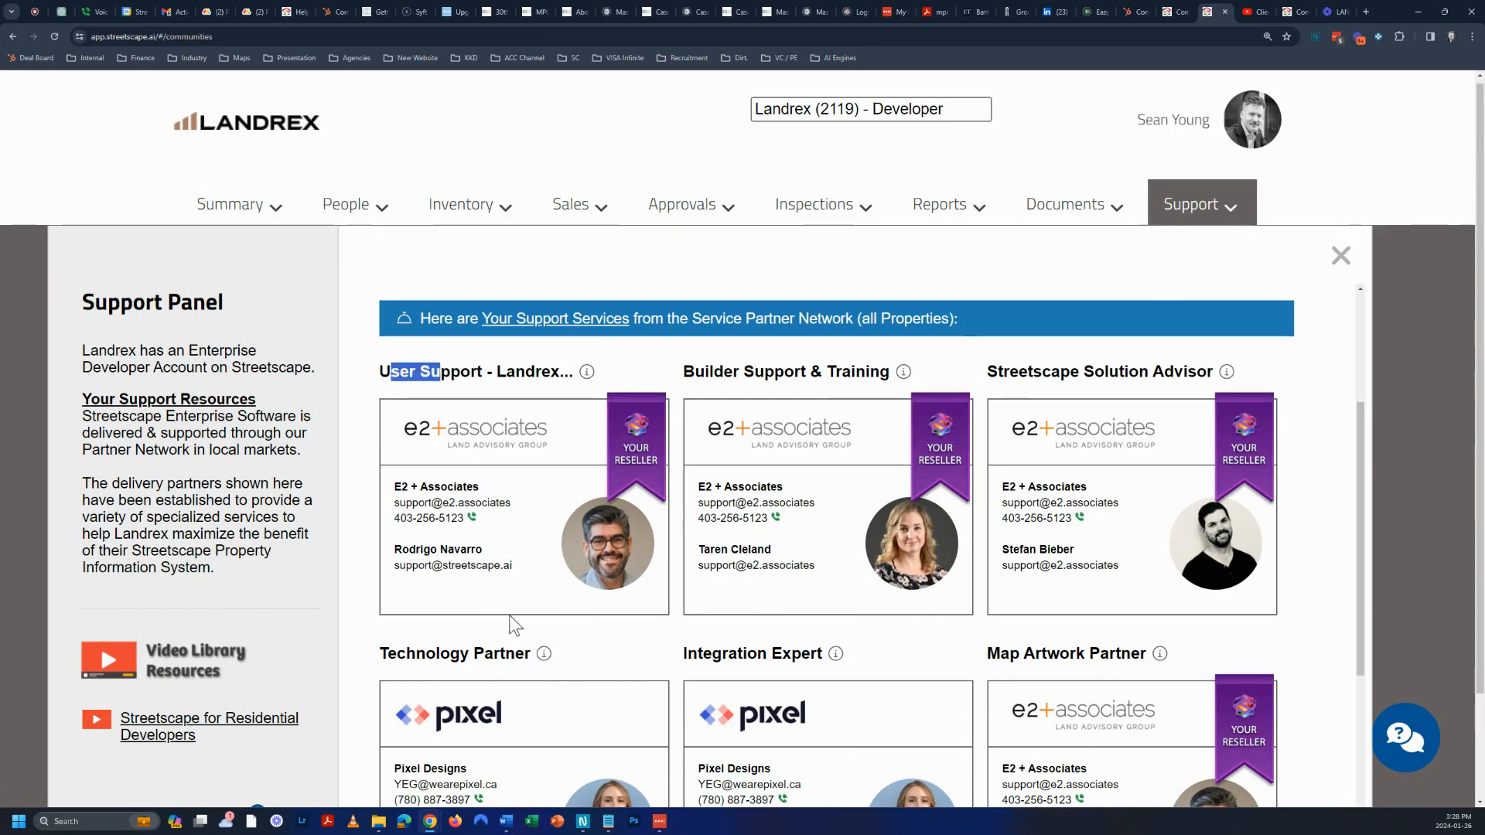
scroll(510, 618, "down", 5)
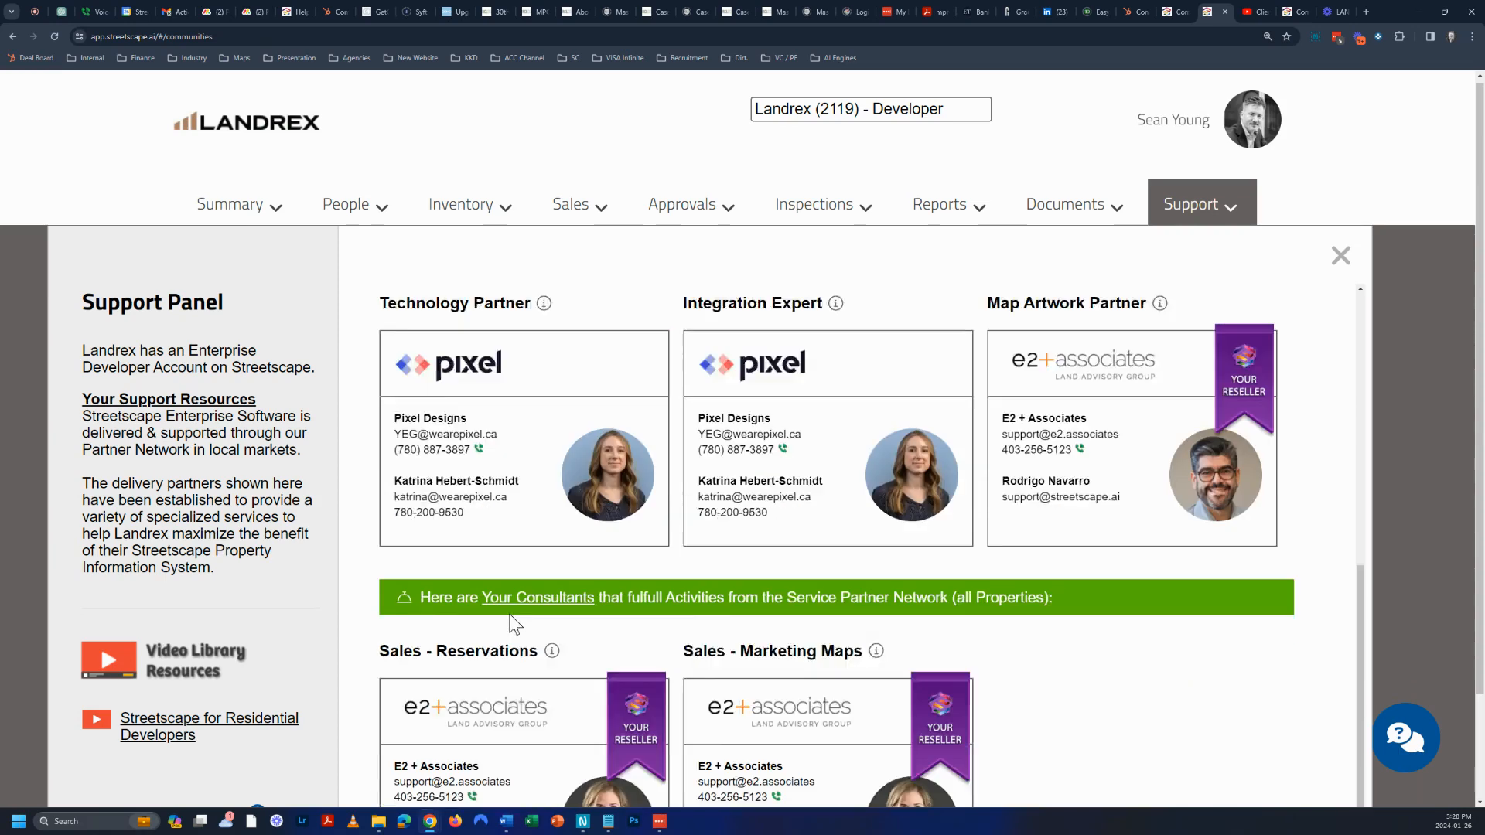
scroll(512, 618, "up", 8)
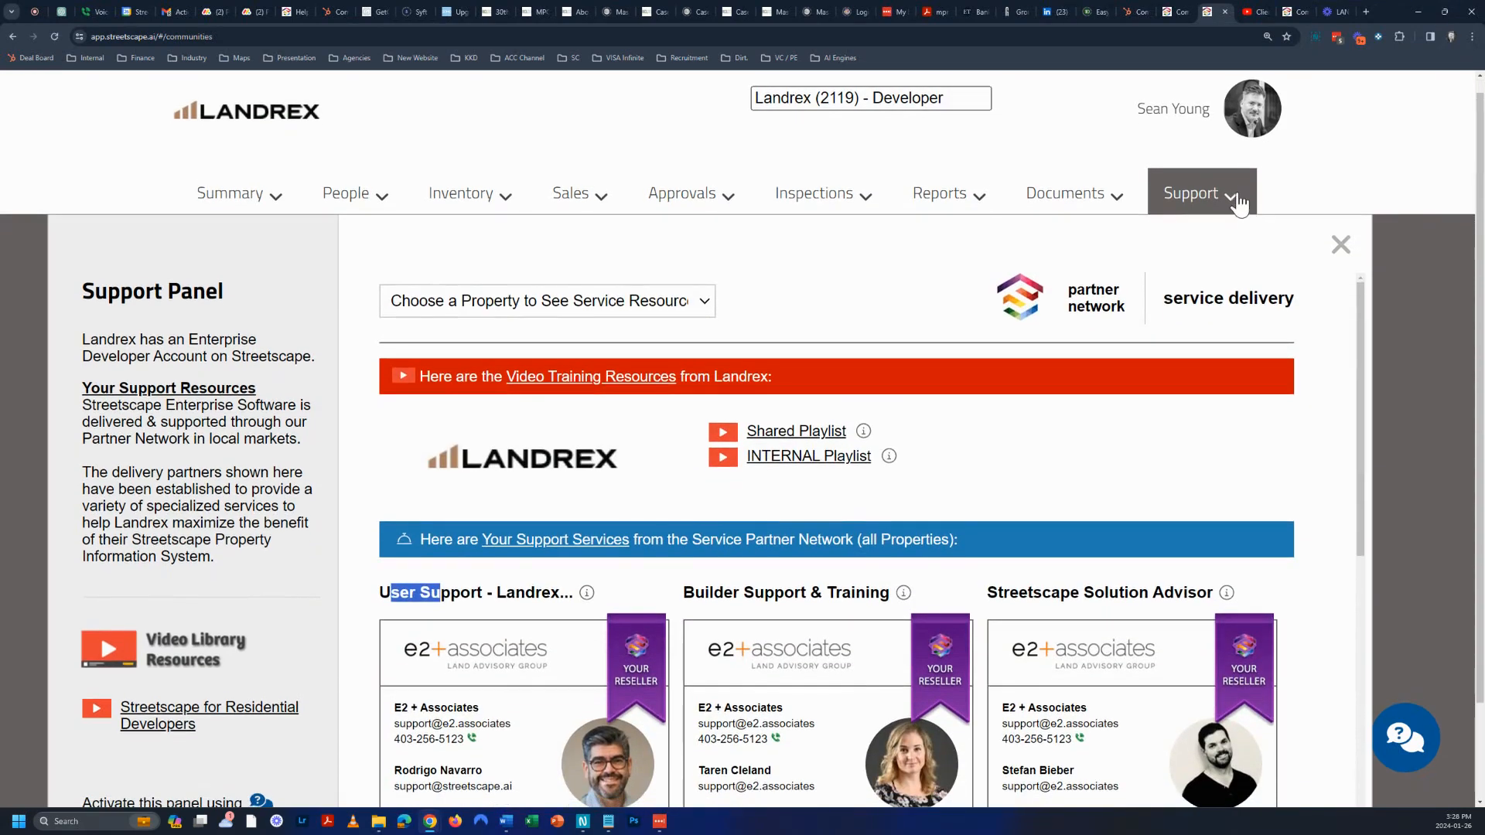
left_click(1240, 207)
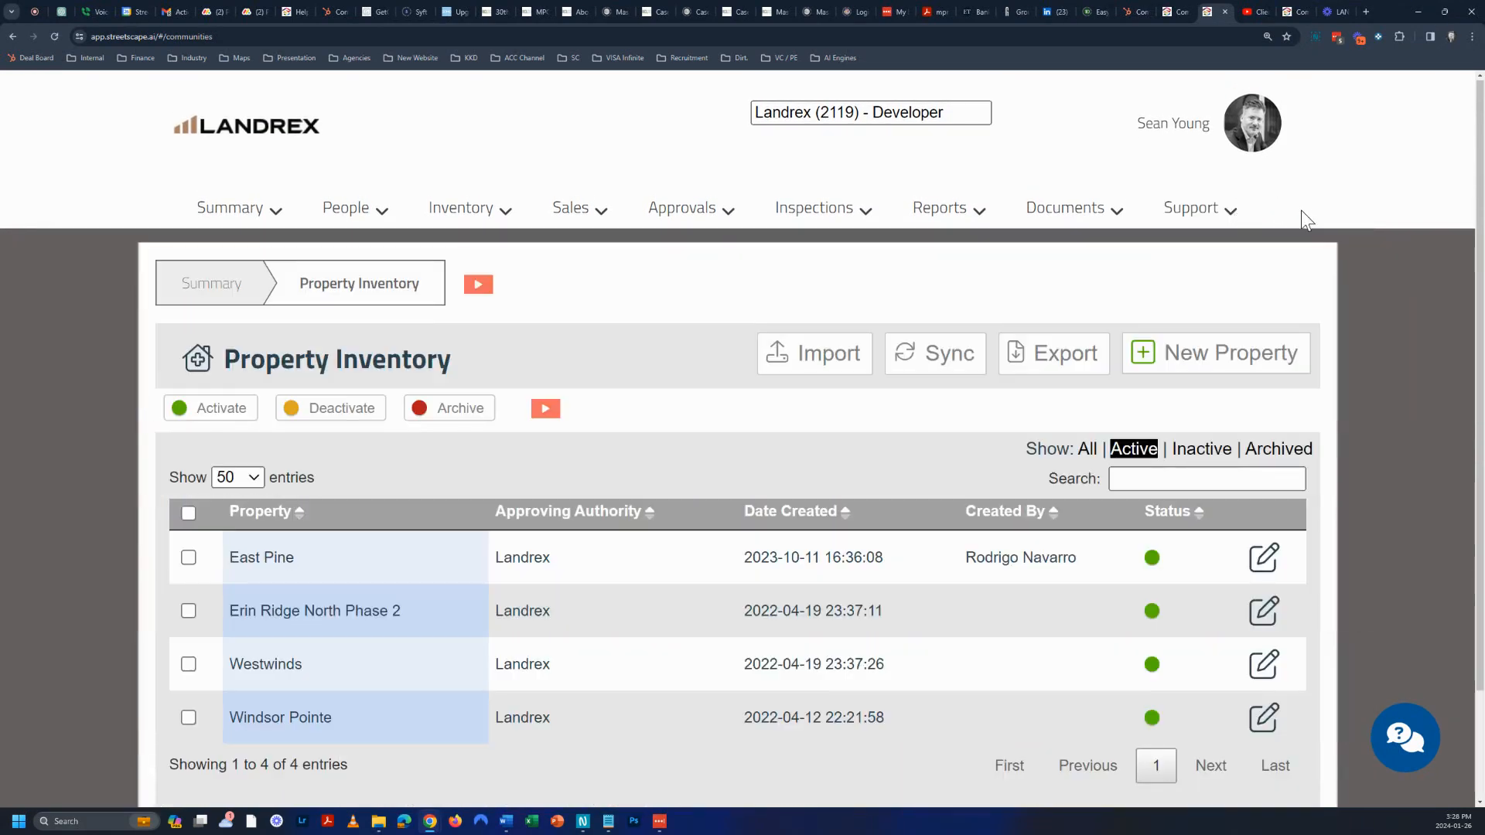